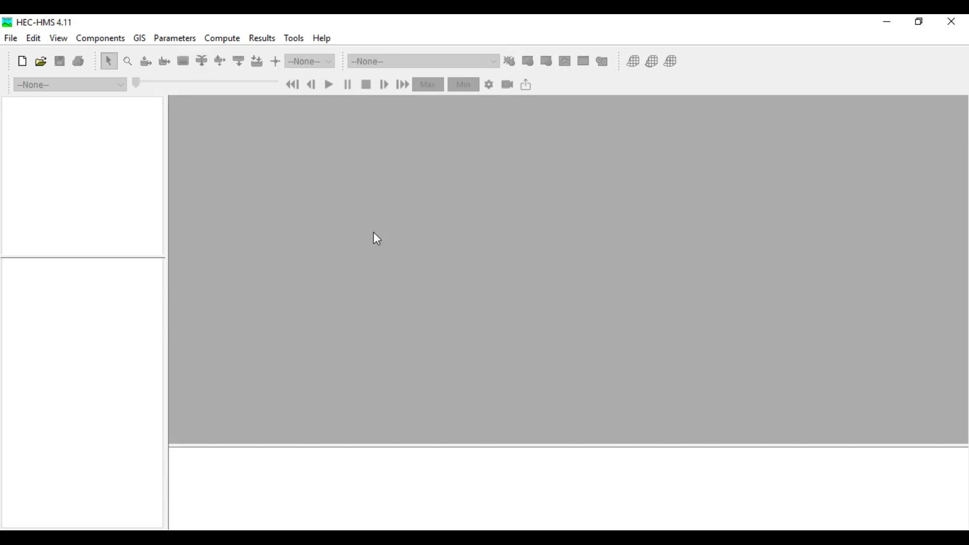
Step: Create a new project named Project1 with Metric as the default unit system
left_click(24, 61)
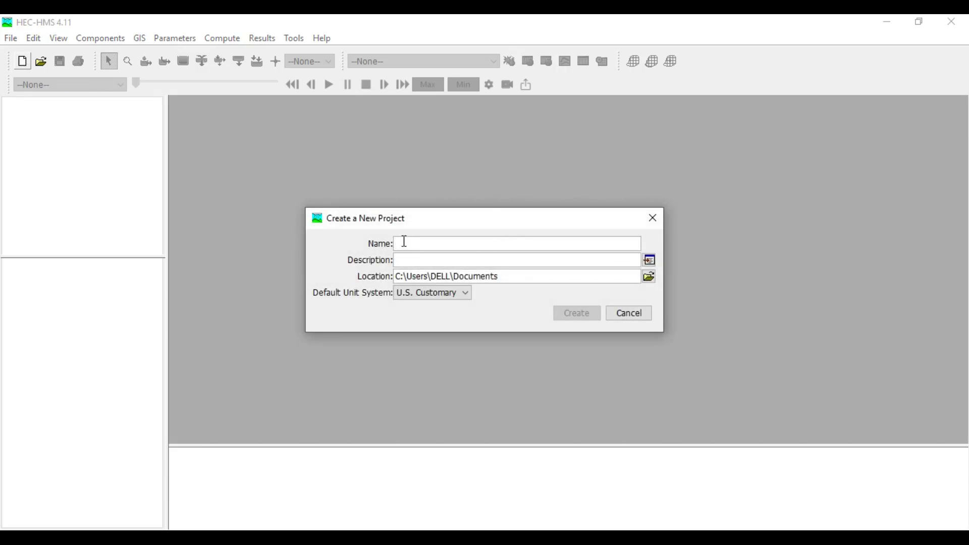
type("Project")
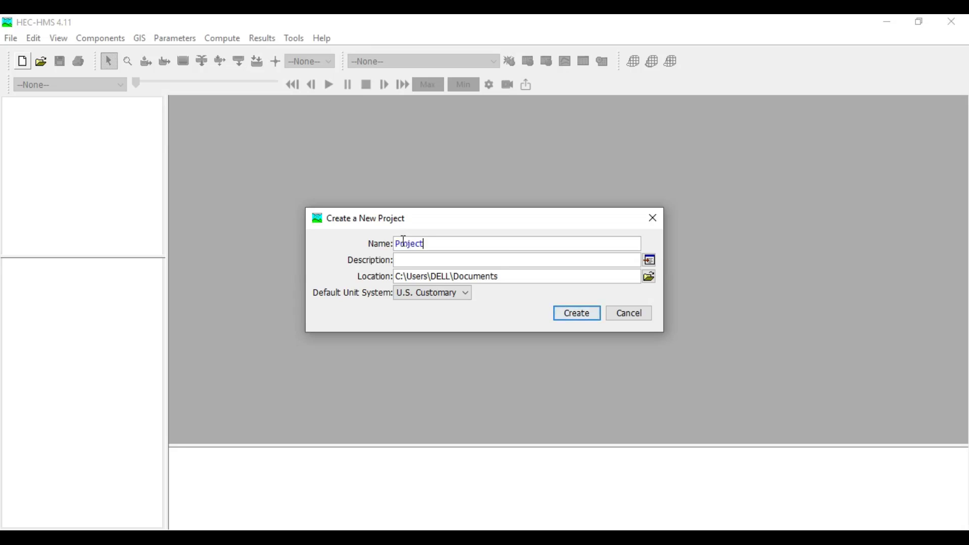
type("1")
key("Tab")
key("Tab")
key("Tab")
left_click(461, 297)
left_click(431, 304)
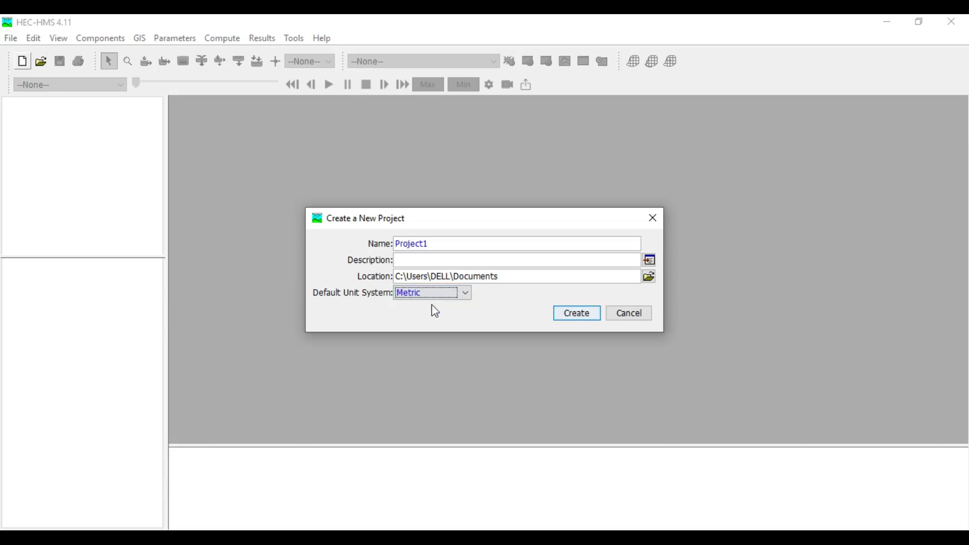
left_click(581, 317)
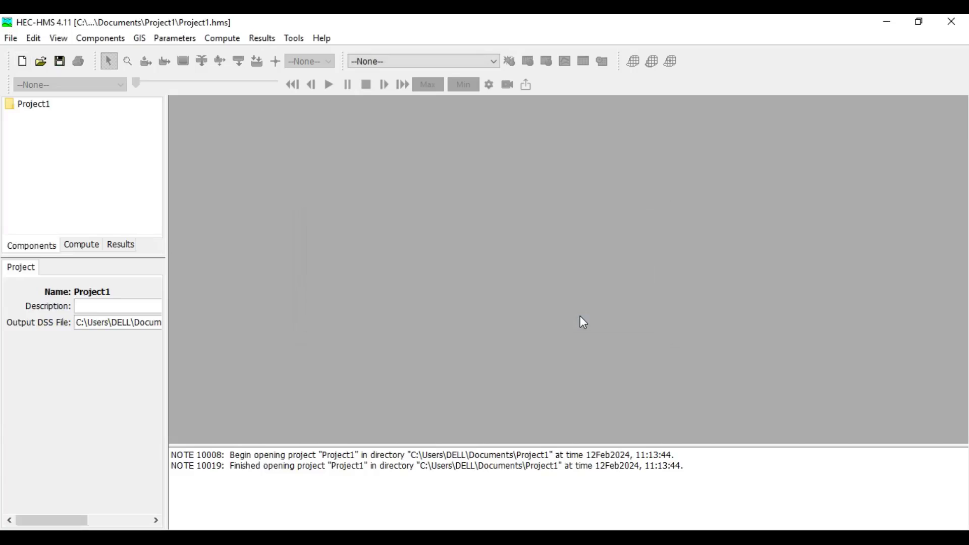
Step: Create a terrain data component from region.tif in the Documents hms folder with vertical units in meters, and select it
left_click(33, 107)
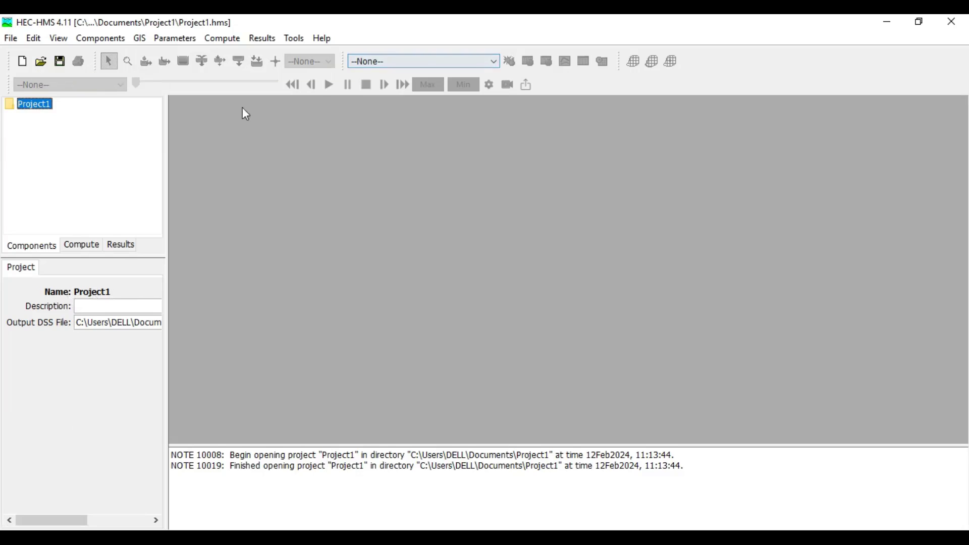
left_click(96, 38)
mouse_move(121, 57)
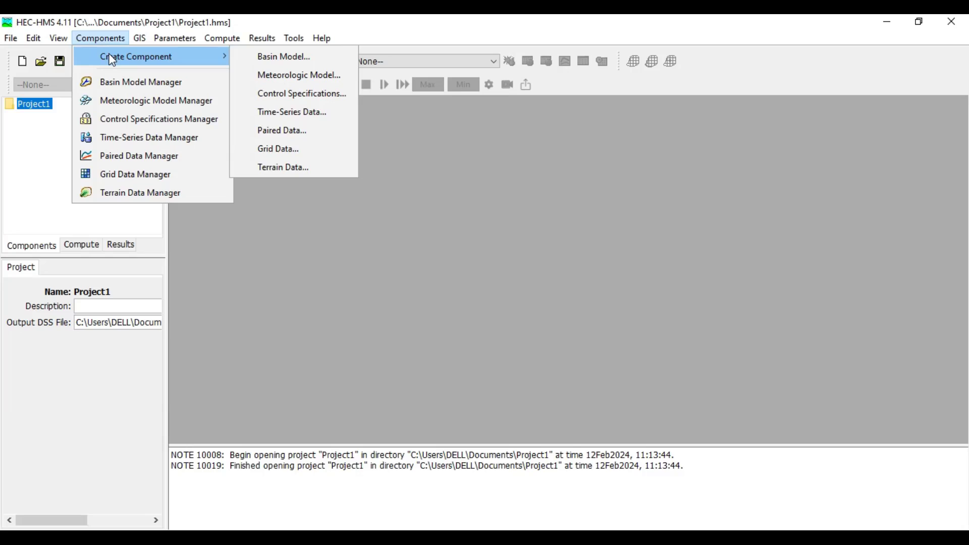
left_click(280, 173)
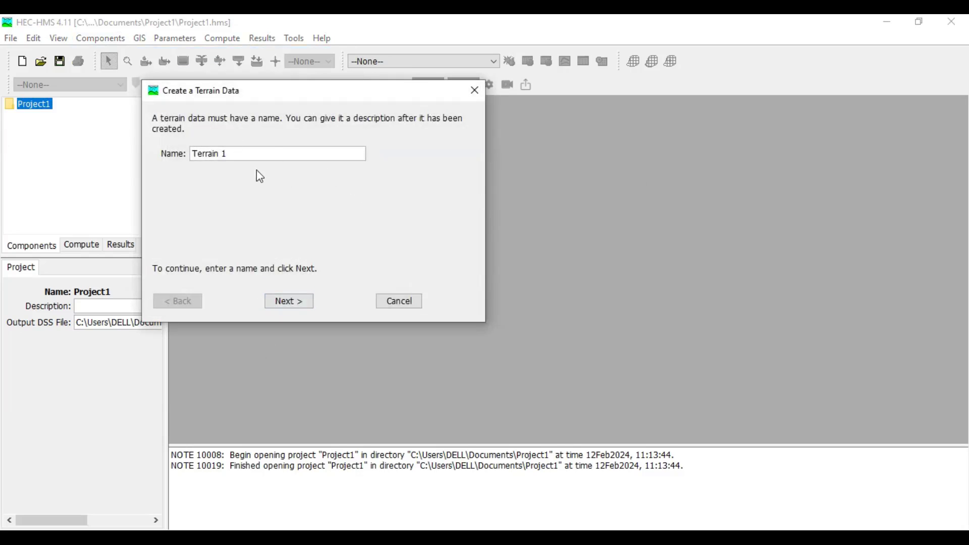
left_click(294, 302)
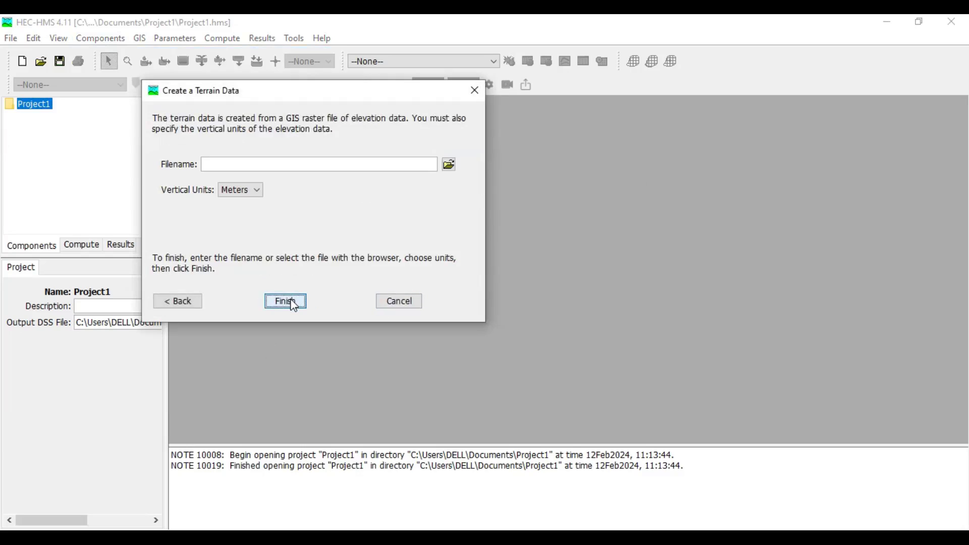
left_click(450, 165)
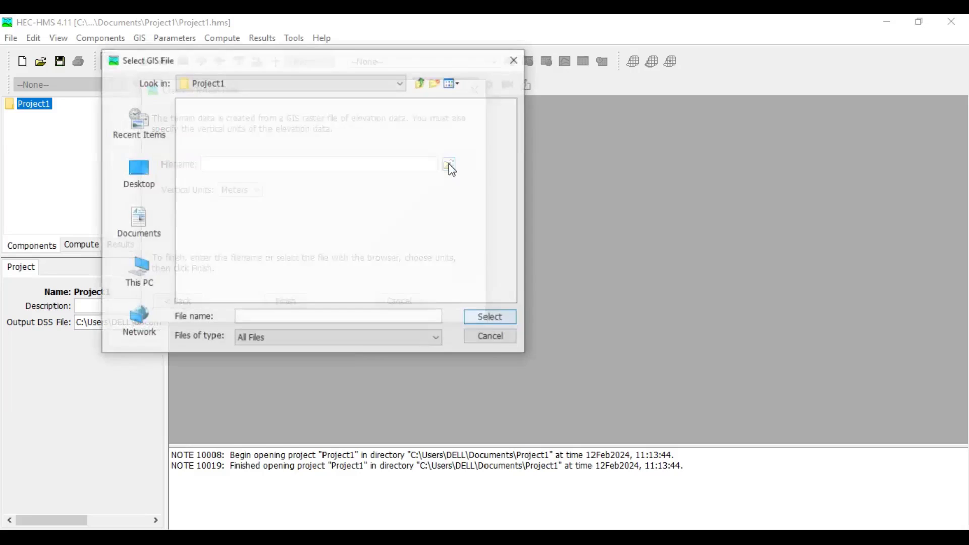
left_click(421, 83)
double_click(198, 195)
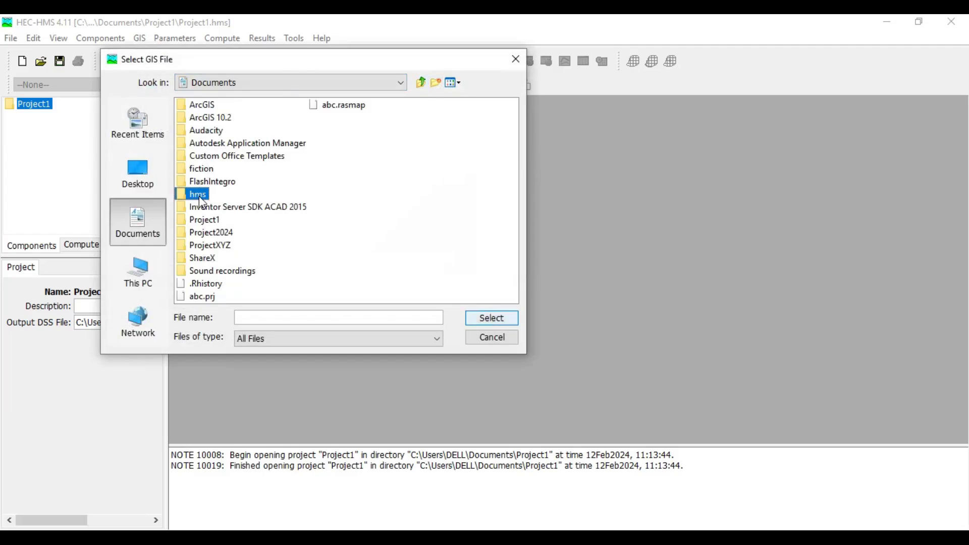
double_click(201, 105)
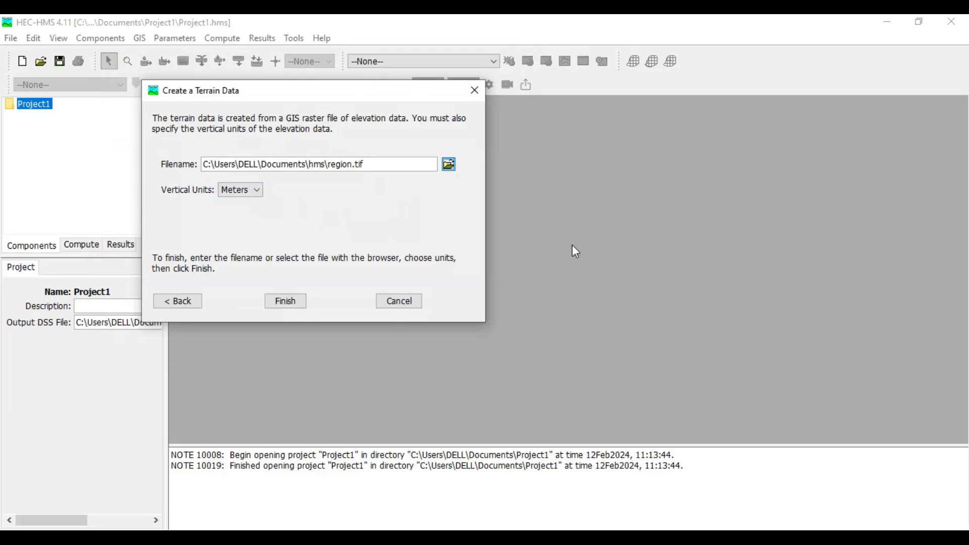
left_click(286, 302)
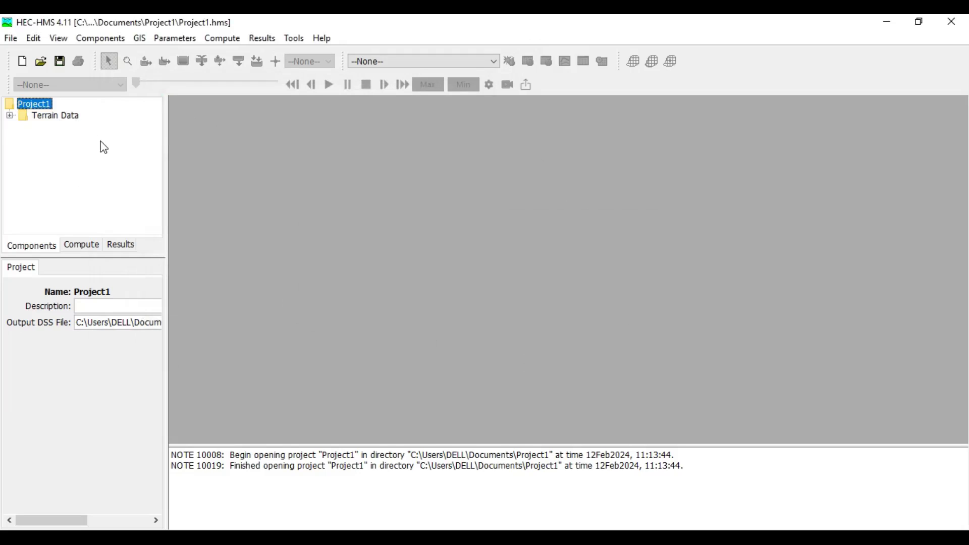
left_click(10, 116)
left_click(56, 133)
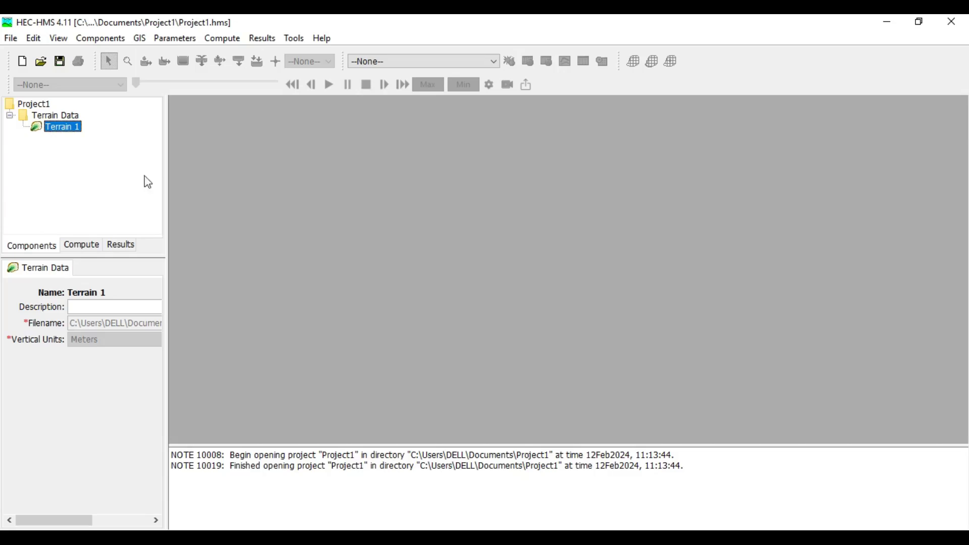
Step: Create a basin model with the default name Basin 1 and open its map maximized in the workspace
left_click(102, 39)
mouse_move(112, 58)
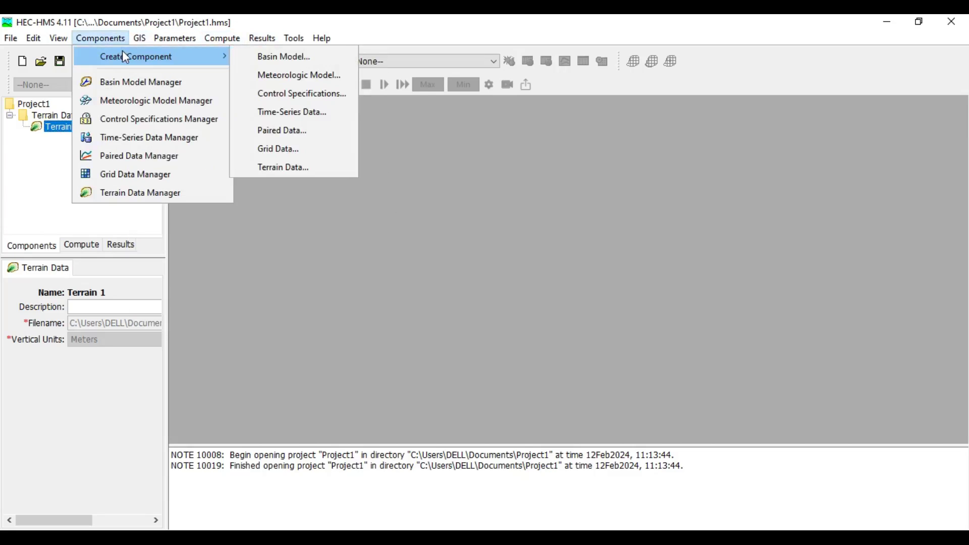
left_click(269, 57)
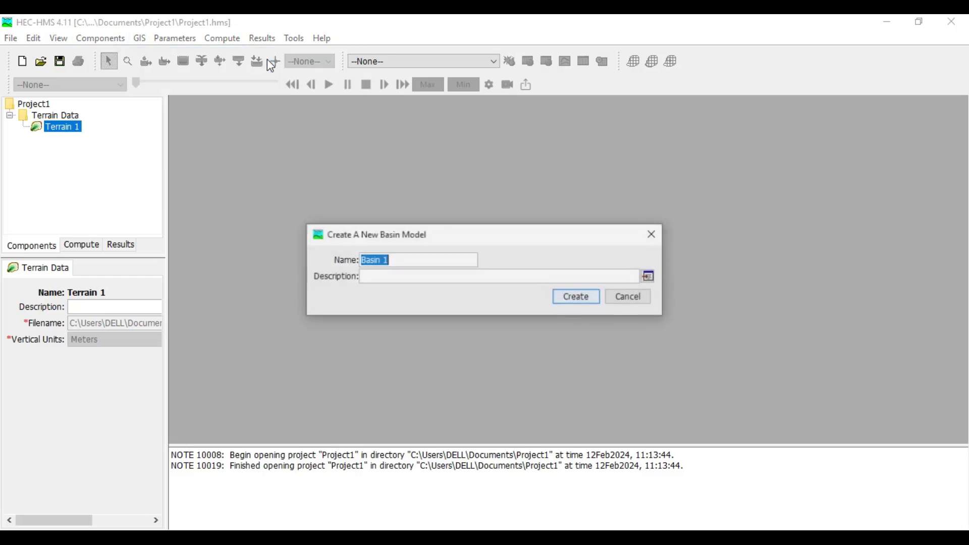
left_click(578, 296)
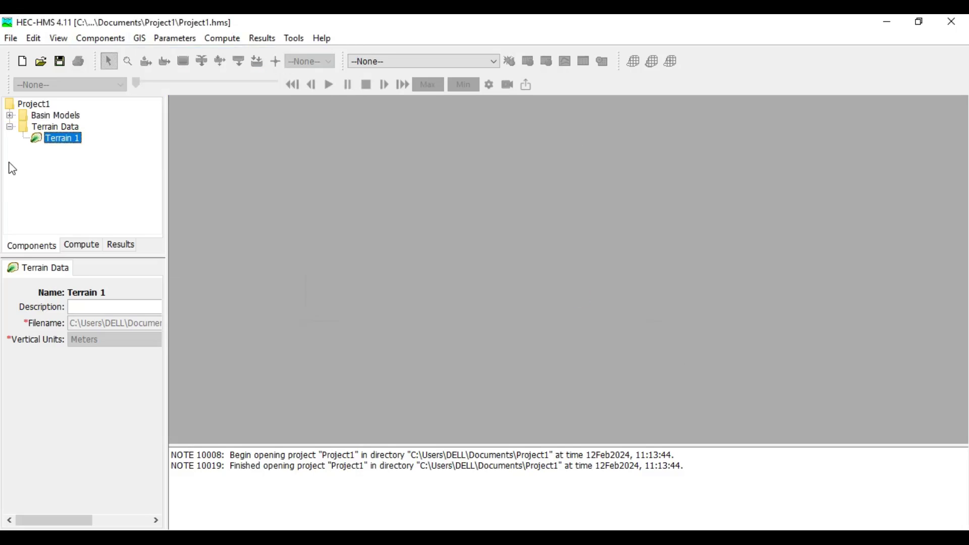
left_click(9, 115)
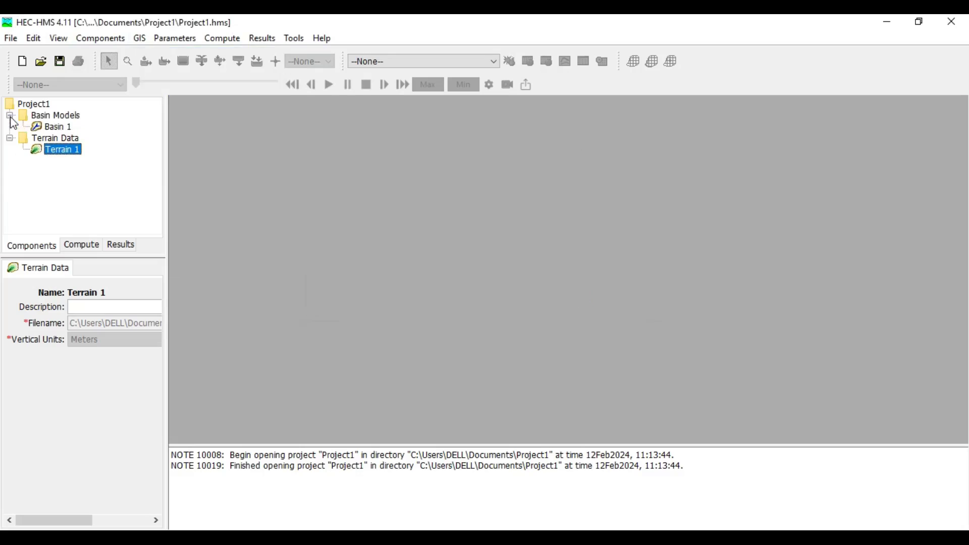
double_click(65, 126)
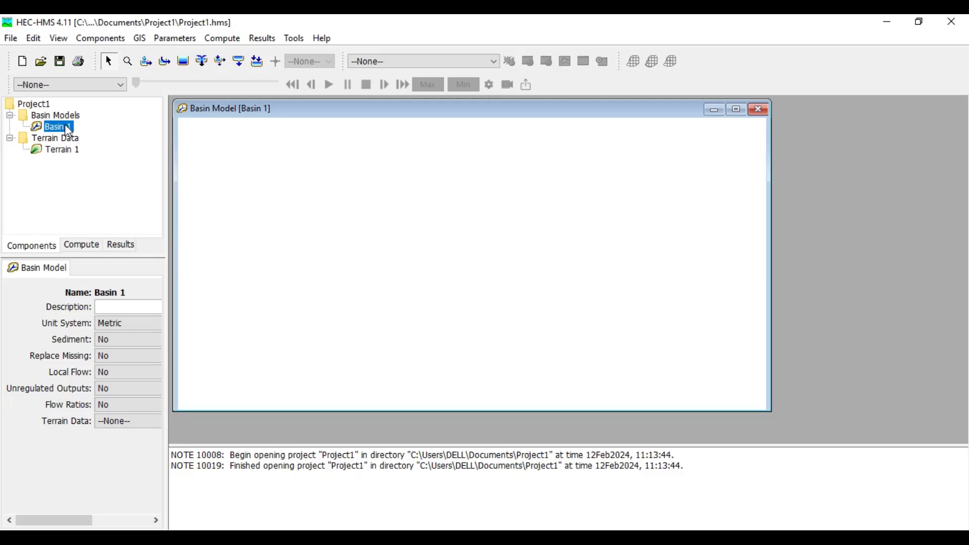
left_click(737, 110)
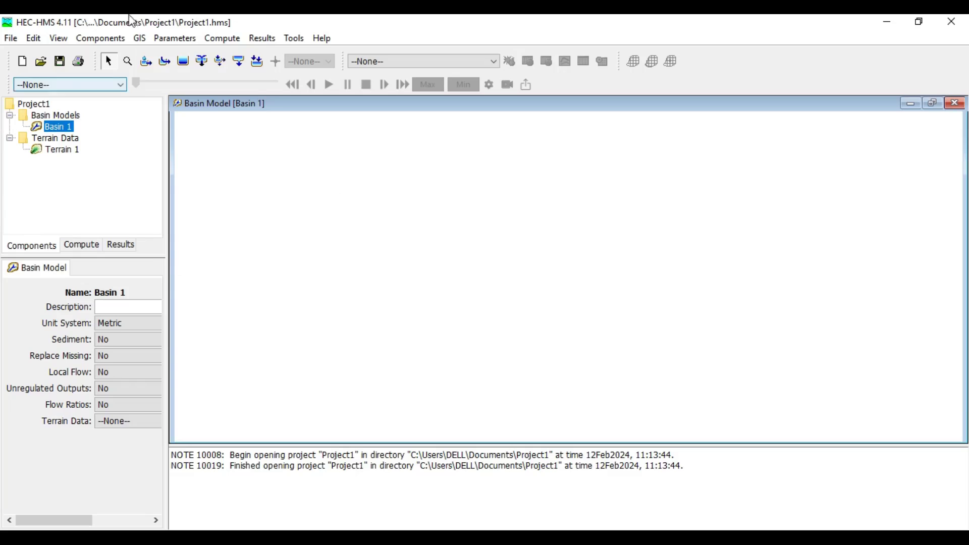
Step: Choose the predefined Universal Transverse Mercator (UTM) type for Basin 1's coordinate system
left_click(138, 39)
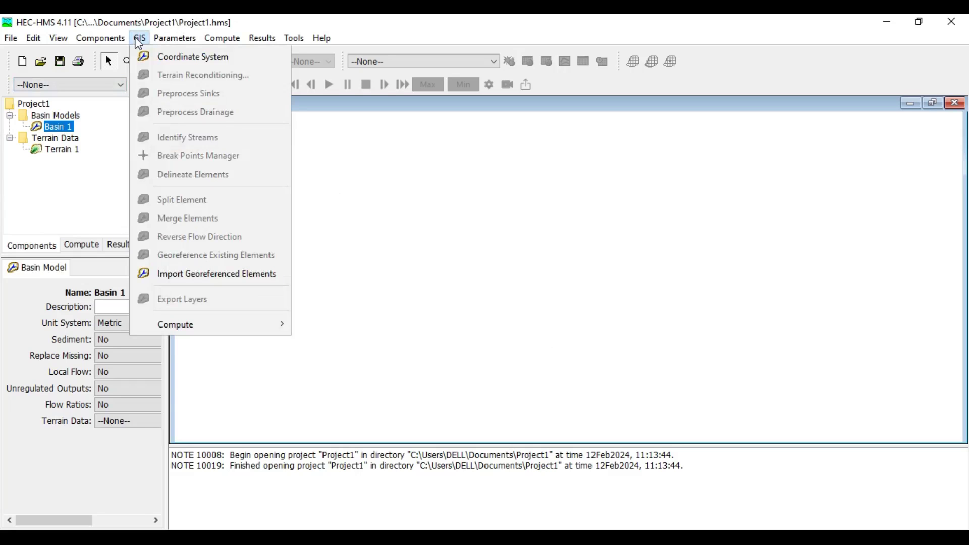
left_click(161, 59)
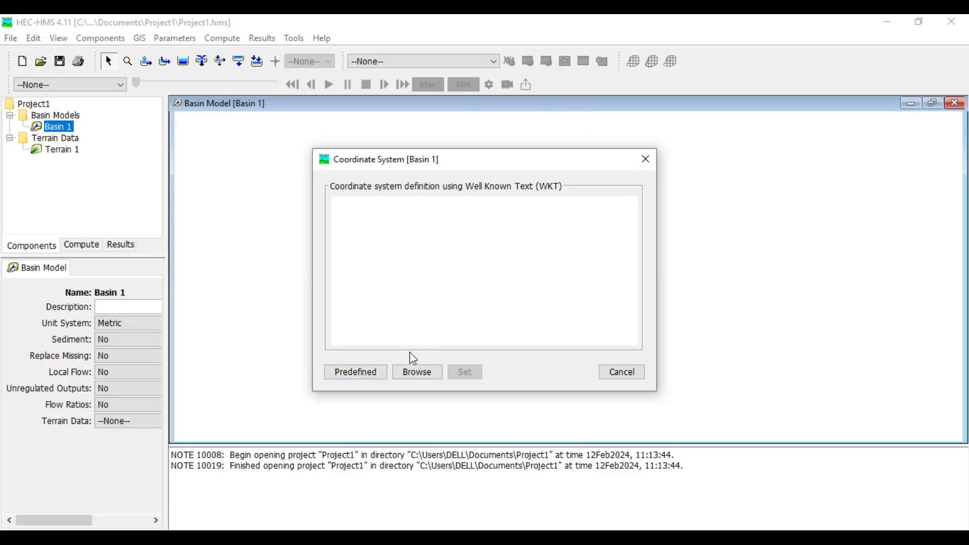
left_click(421, 376)
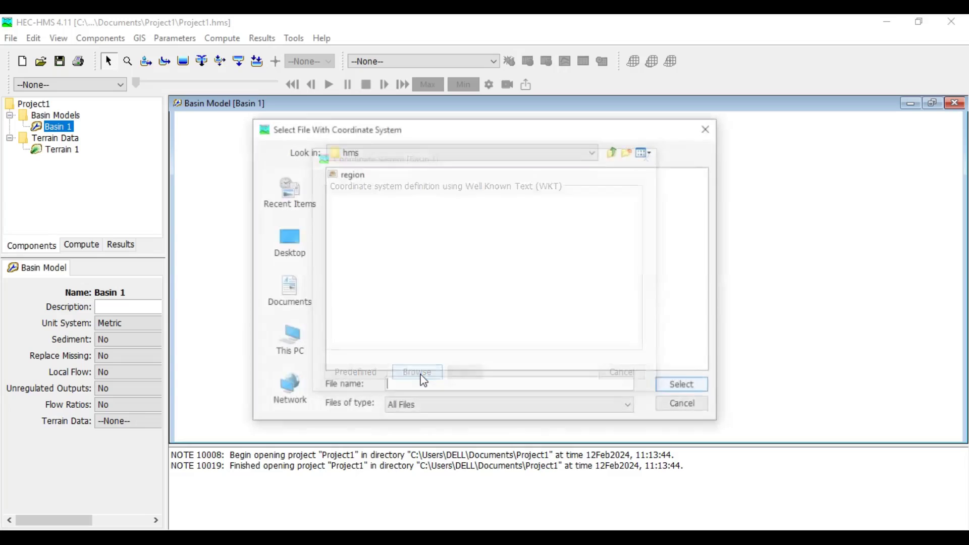
left_click(705, 126)
left_click(363, 378)
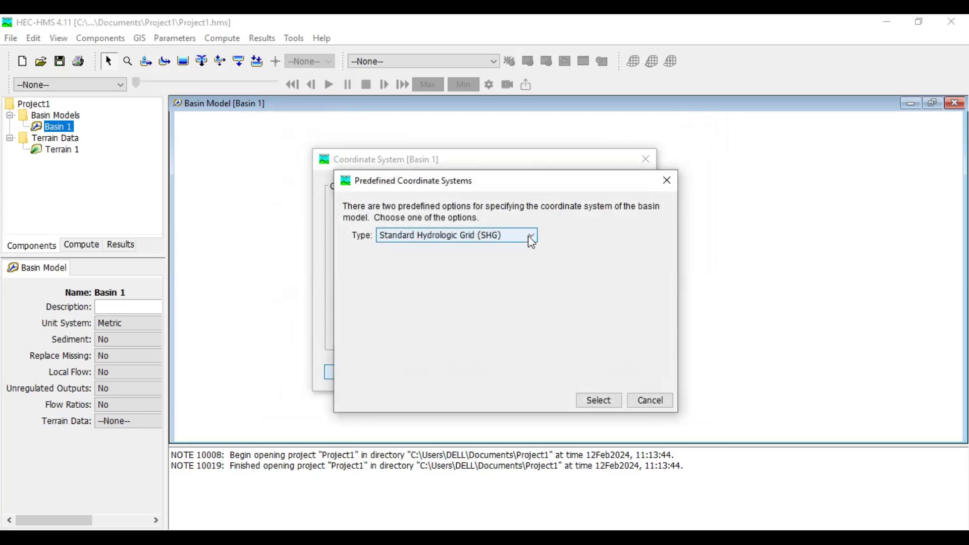
left_click(531, 237)
left_click(489, 259)
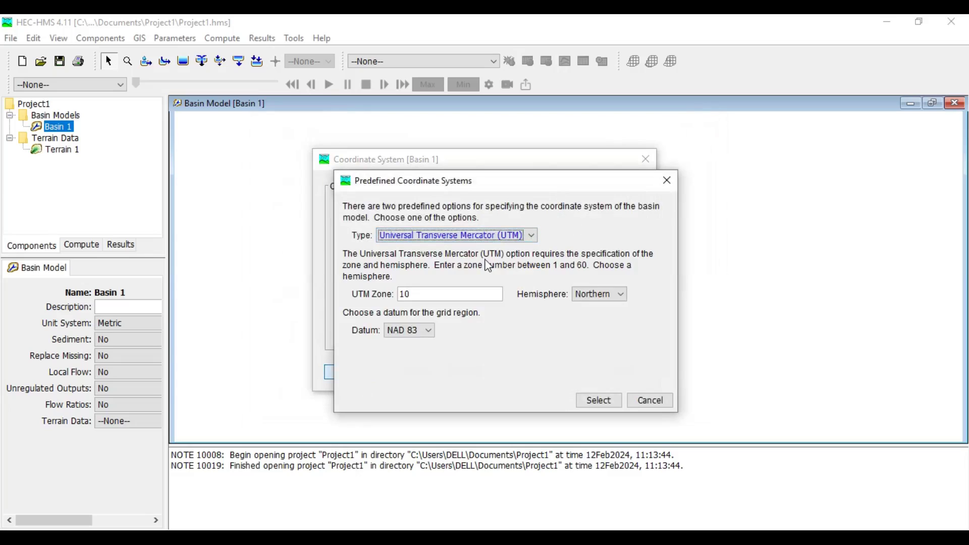
Step: Set the UTM zone to 44 and the datum to WGS 84, and apply the coordinate system to Basin 1
left_click_drag(445, 293, 330, 280)
key("BackSpace")
type("44")
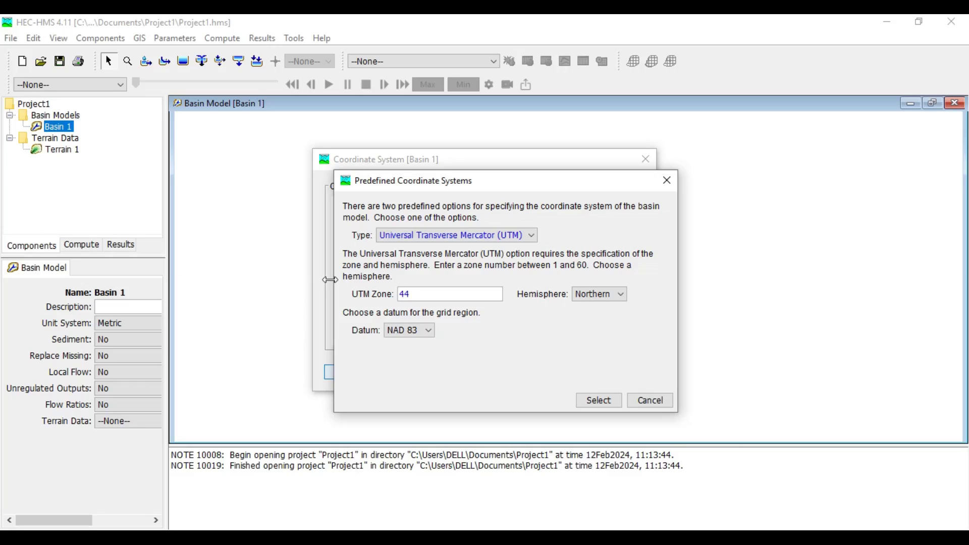
left_click(410, 331)
left_click(409, 354)
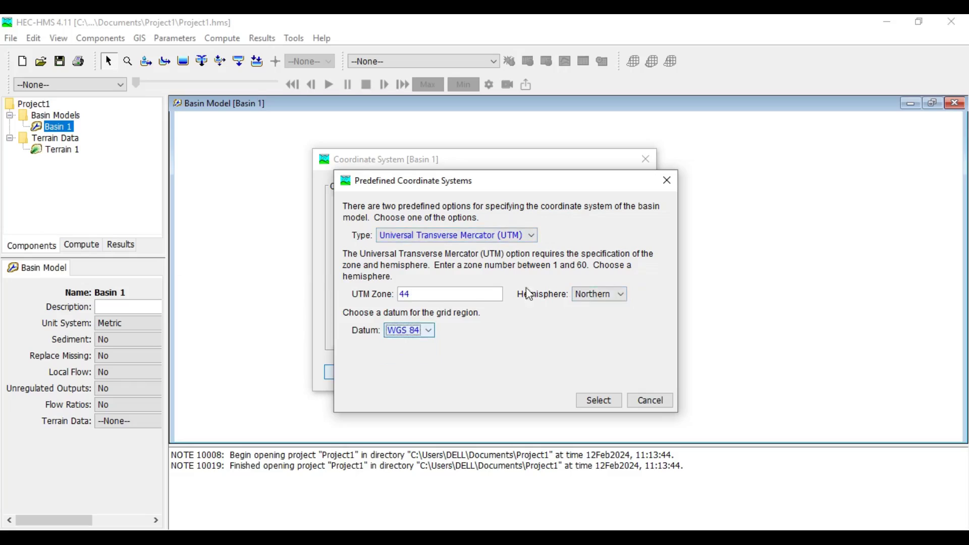
left_click(598, 400)
left_click(469, 375)
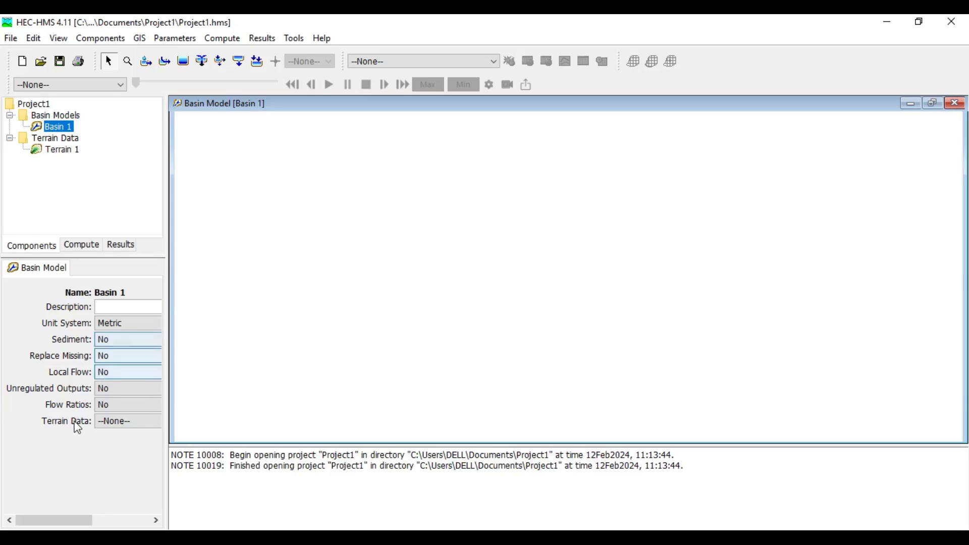
Step: Assign Terrain 1 as the terrain data of Basin 1 and select the terrain component
left_click(116, 423)
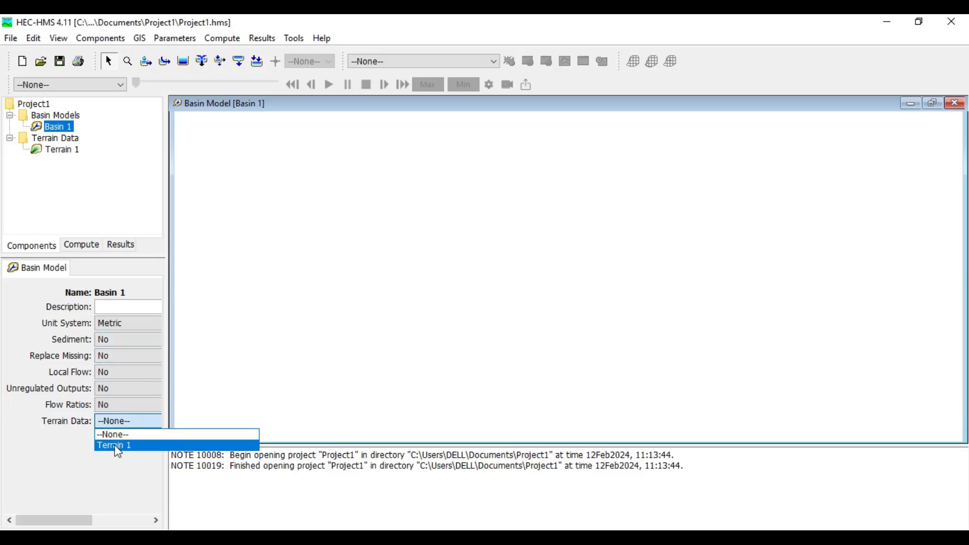
left_click(115, 447)
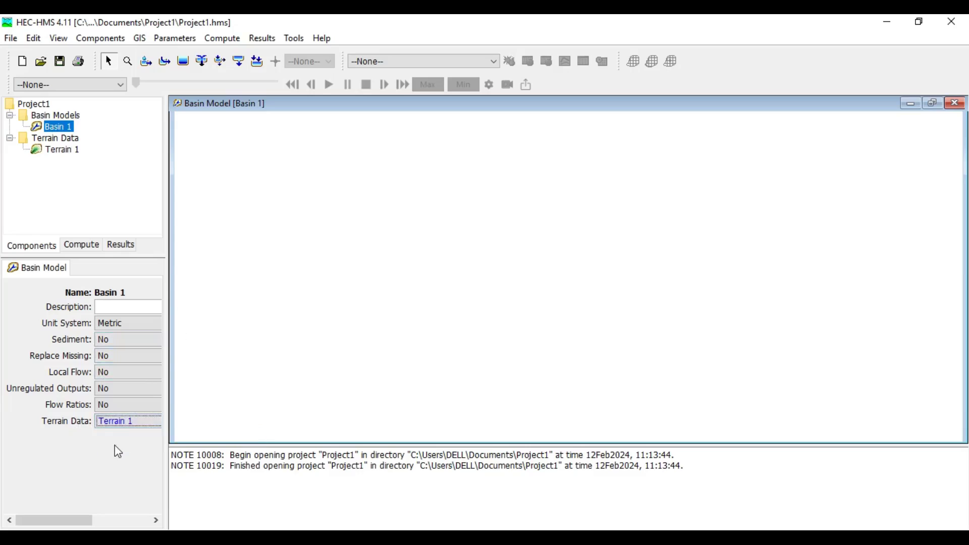
left_click(63, 150)
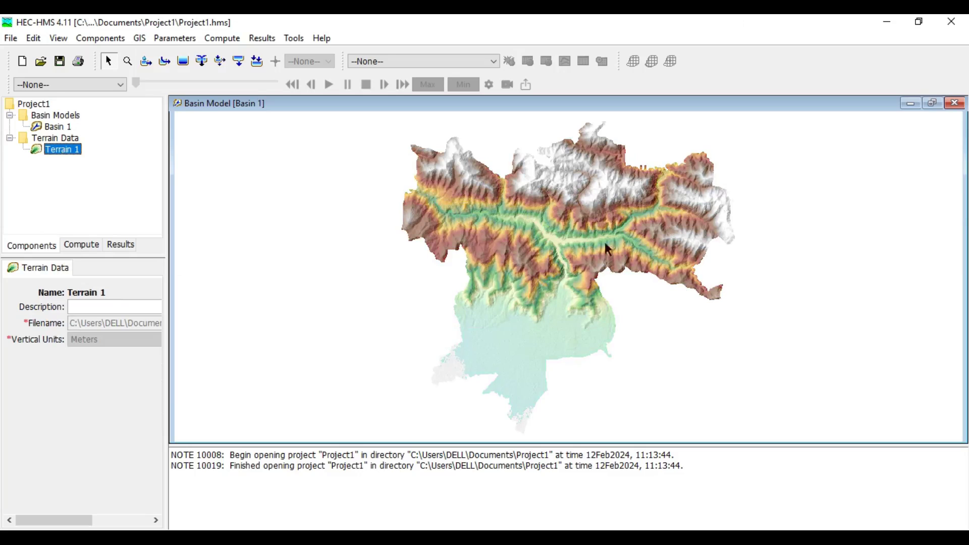
Step: Review the Terrain layer's symbology and display properties in Basin 1's map layers without applying changes
right_click(813, 217)
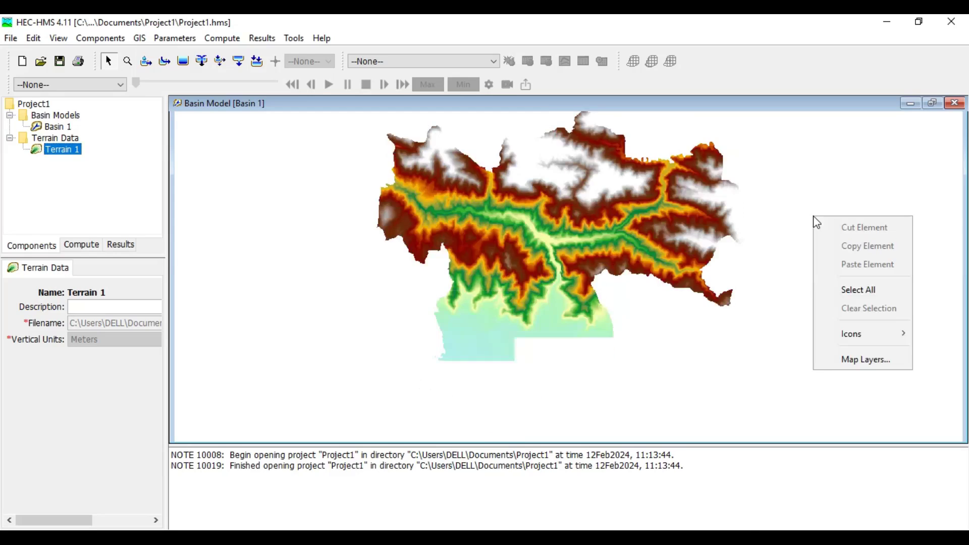
left_click(878, 359)
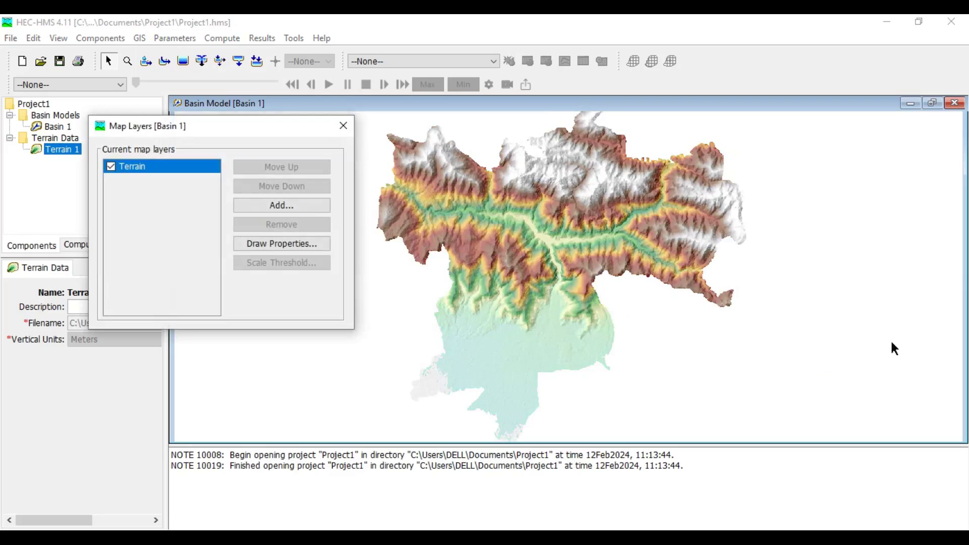
left_click(259, 243)
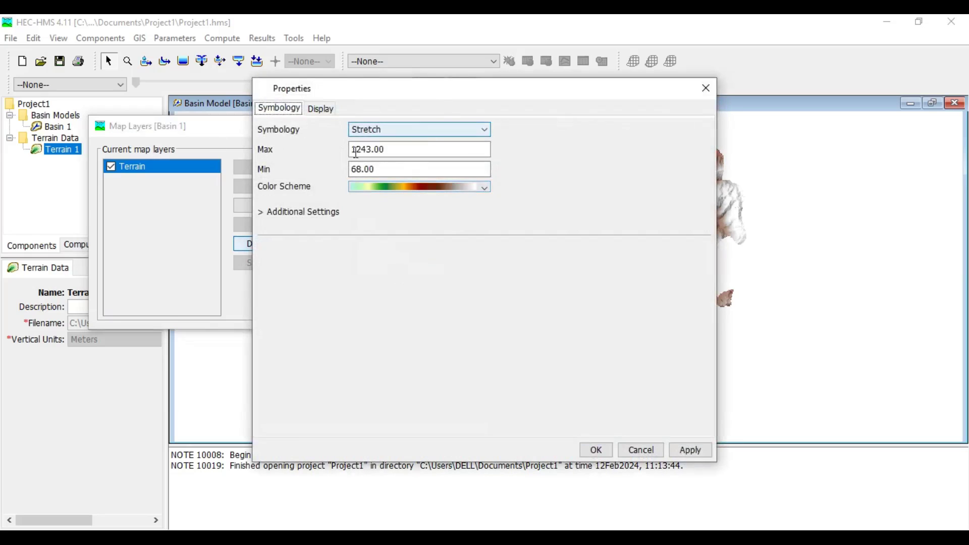
left_click(323, 111)
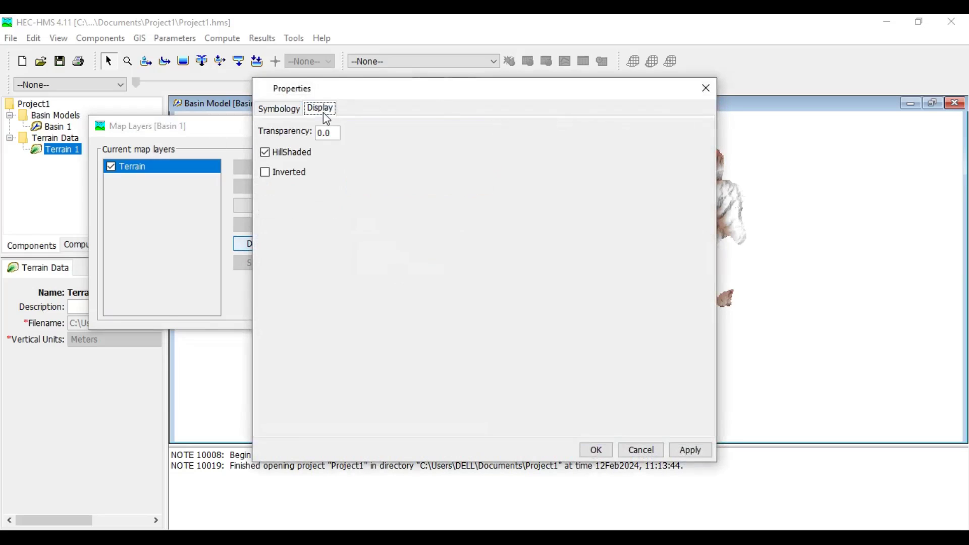
left_click(274, 111)
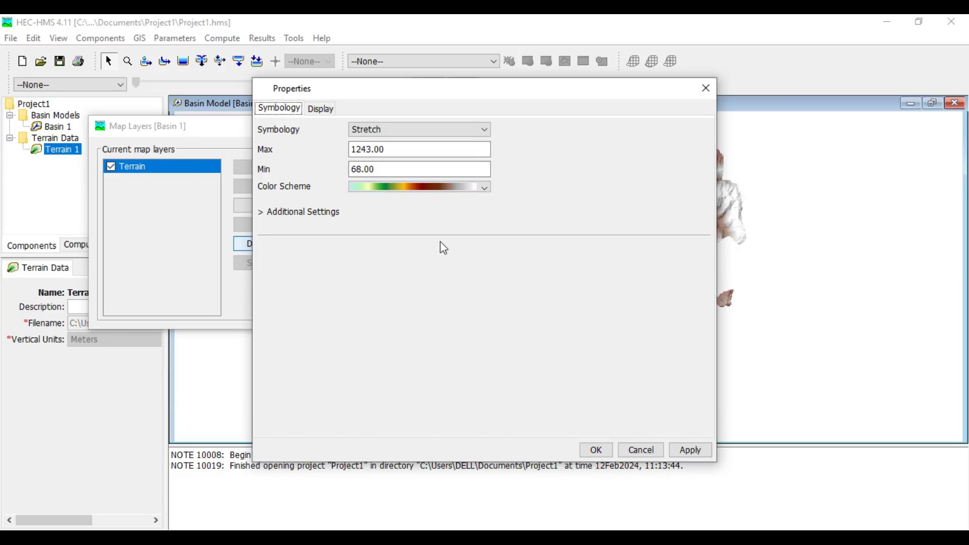
left_click(641, 450)
left_click(343, 126)
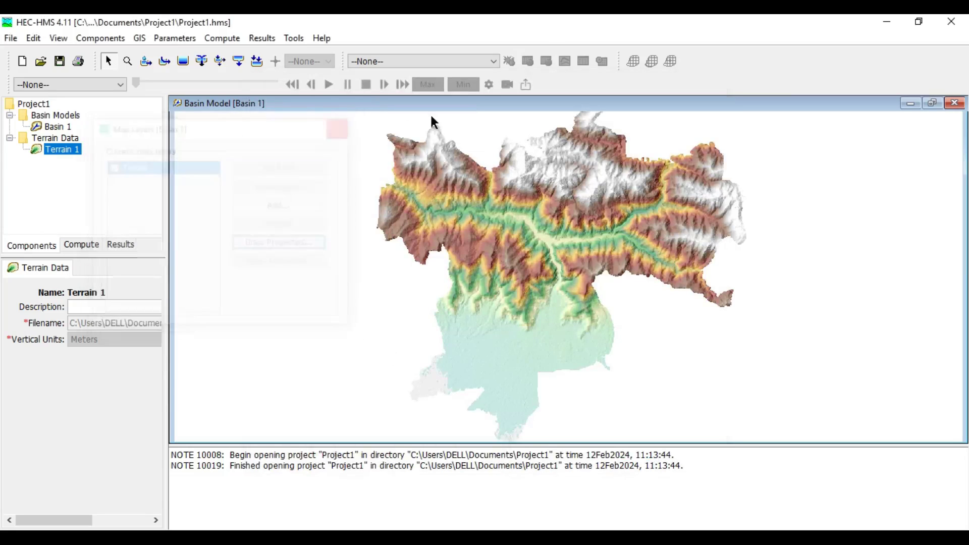
mouse_move(635, 320)
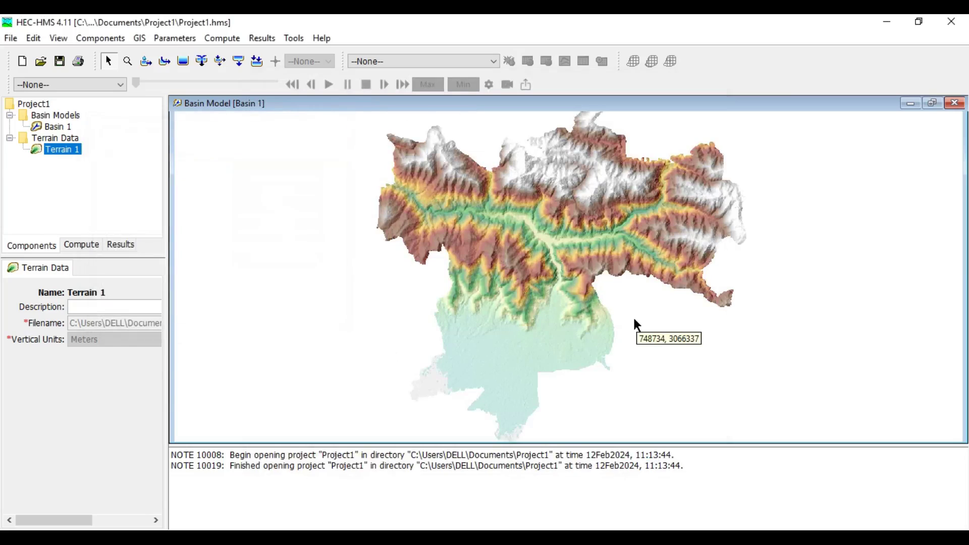
mouse_move(569, 309)
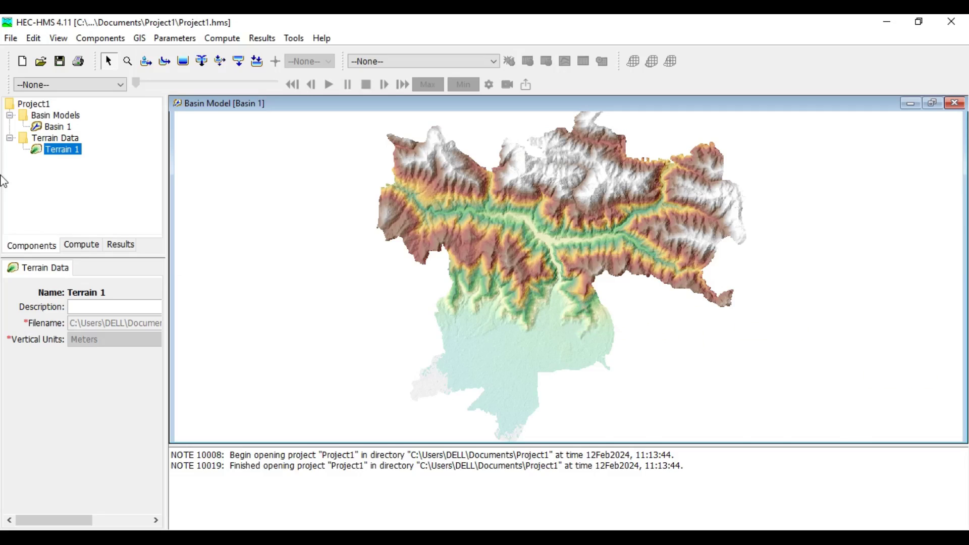
Step: In the program defaults, set subbasin loss to SCS Curve Number, subbasin transform to SCS Unit Hydrograph and subbasin baseflow to None
left_click(293, 40)
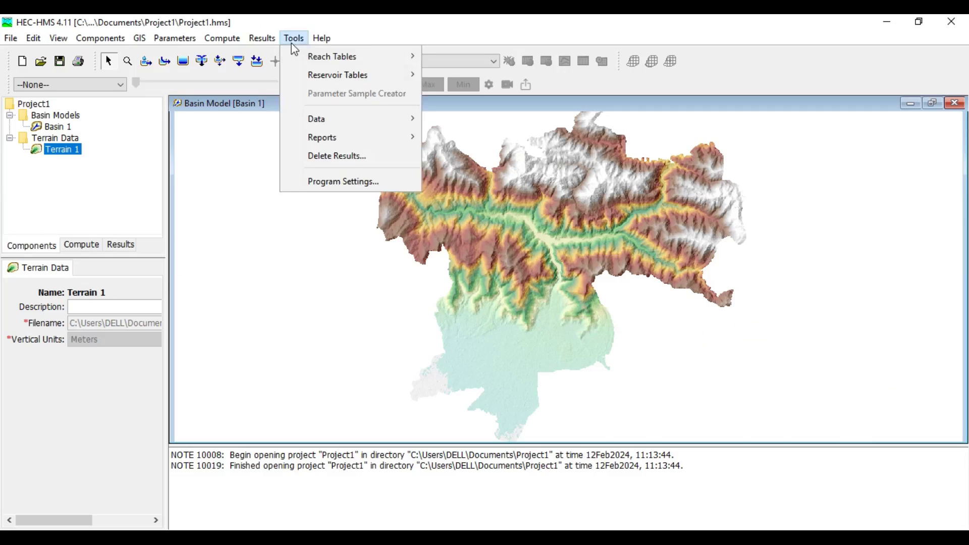
left_click(336, 182)
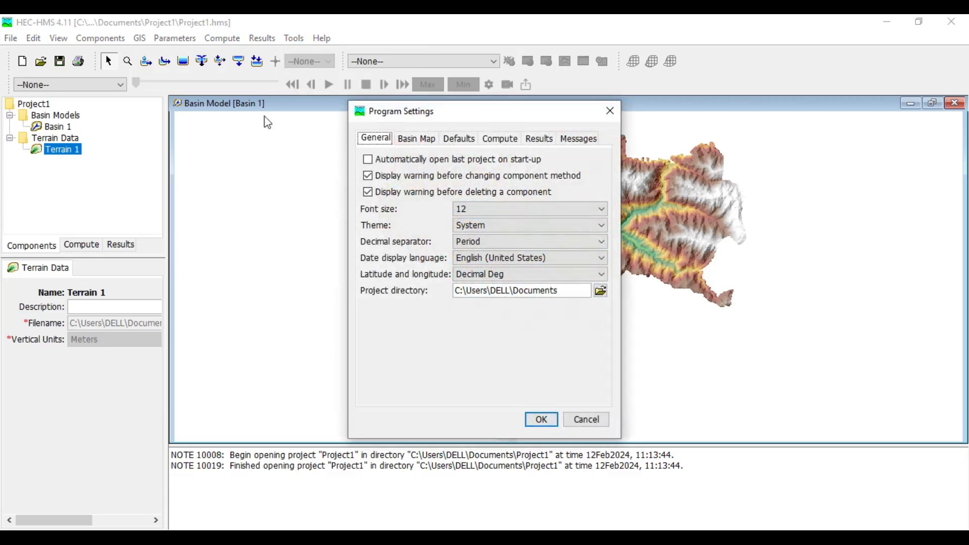
left_click(464, 142)
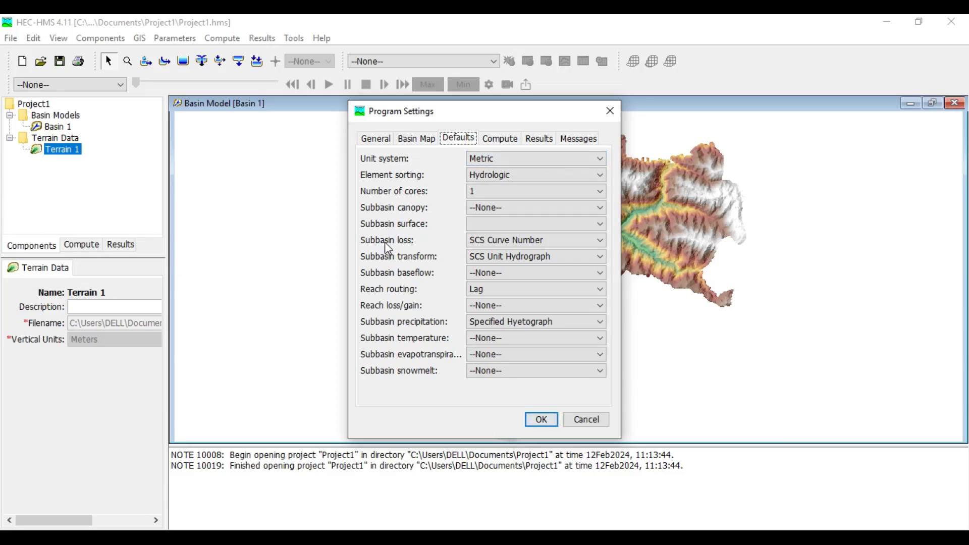
left_click(505, 241)
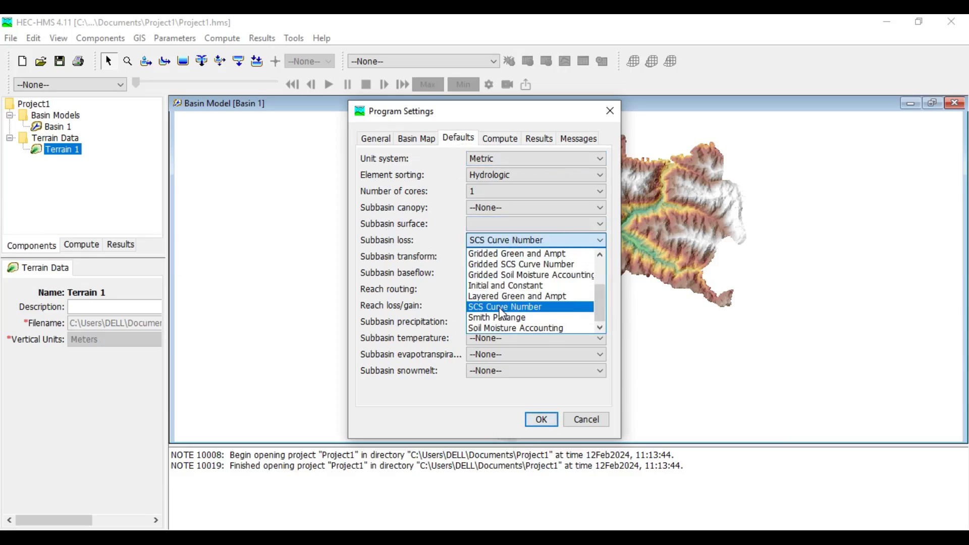
left_click(503, 308)
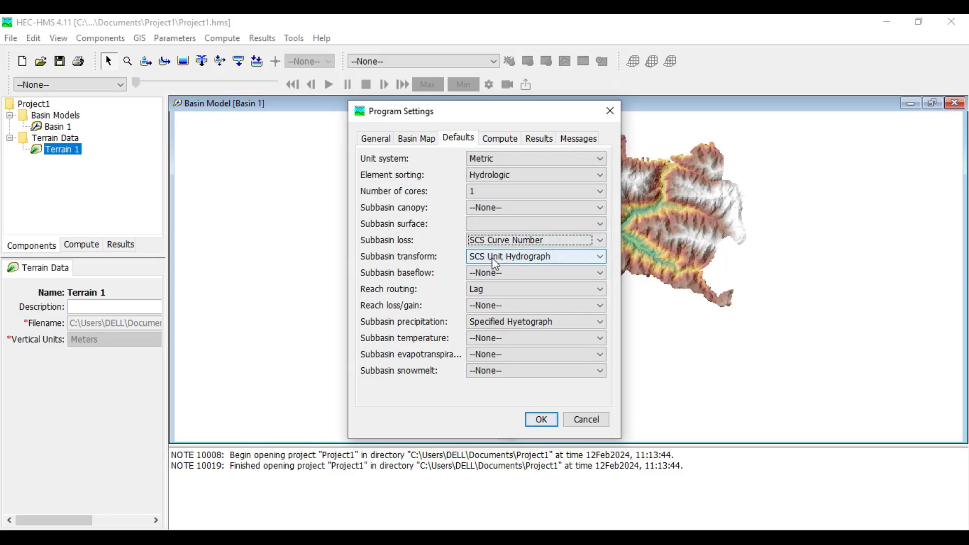
left_click(535, 256)
left_click(509, 302)
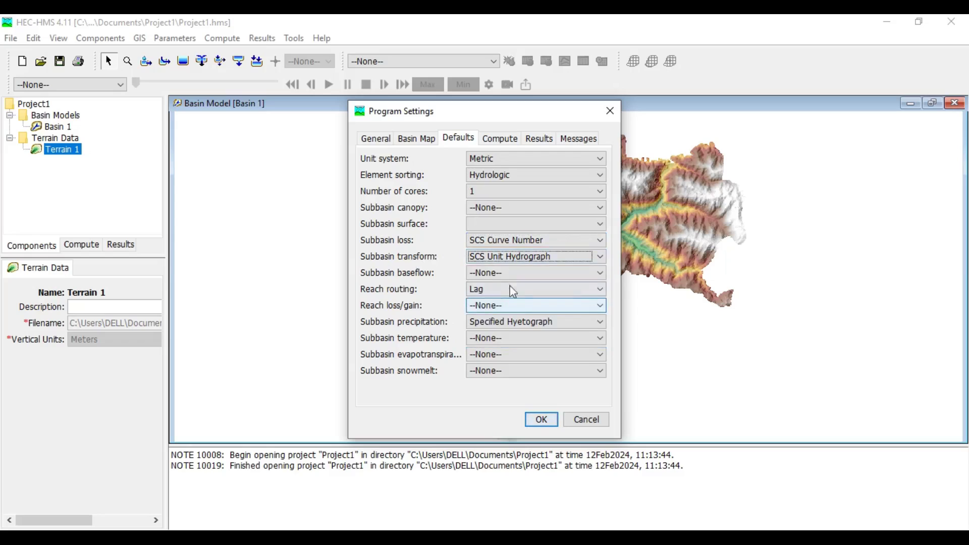
left_click(525, 272)
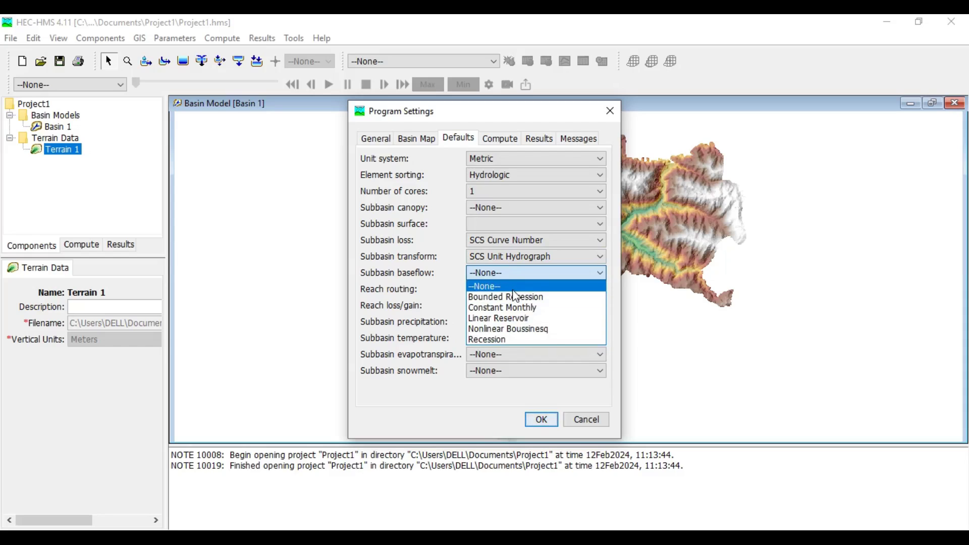
left_click(511, 287)
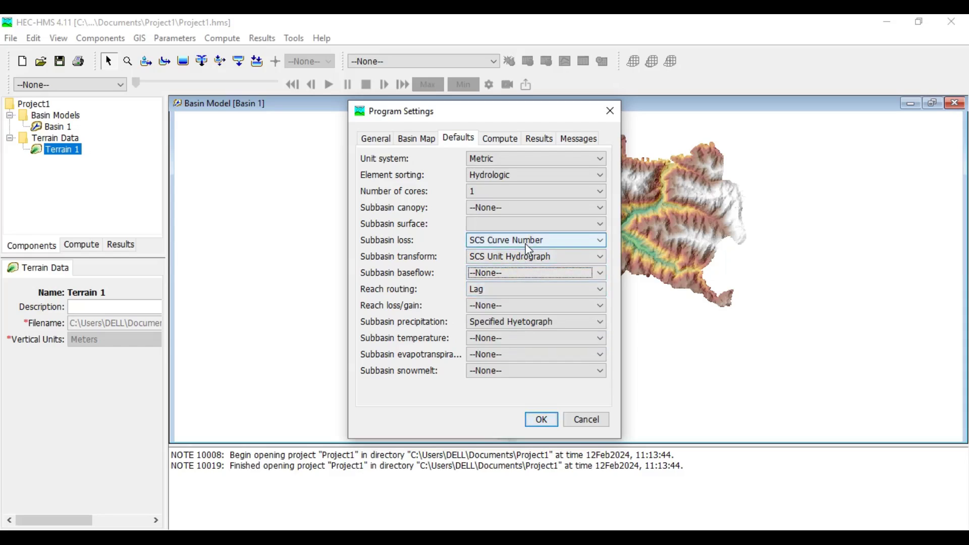
Step: Set the default reach routing method to Muskingum and accept the program settings
left_click(545, 289)
left_click(552, 298)
left_click(553, 297)
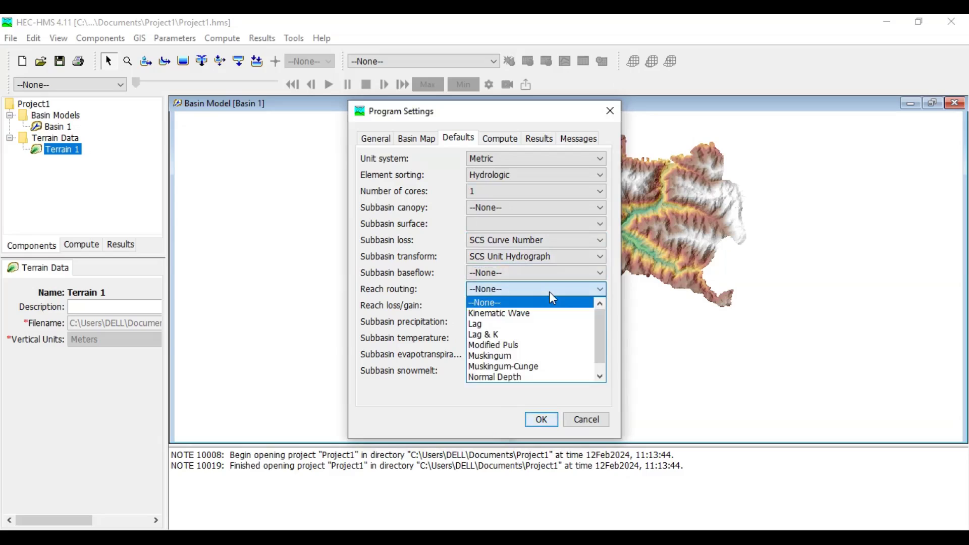
left_click(500, 356)
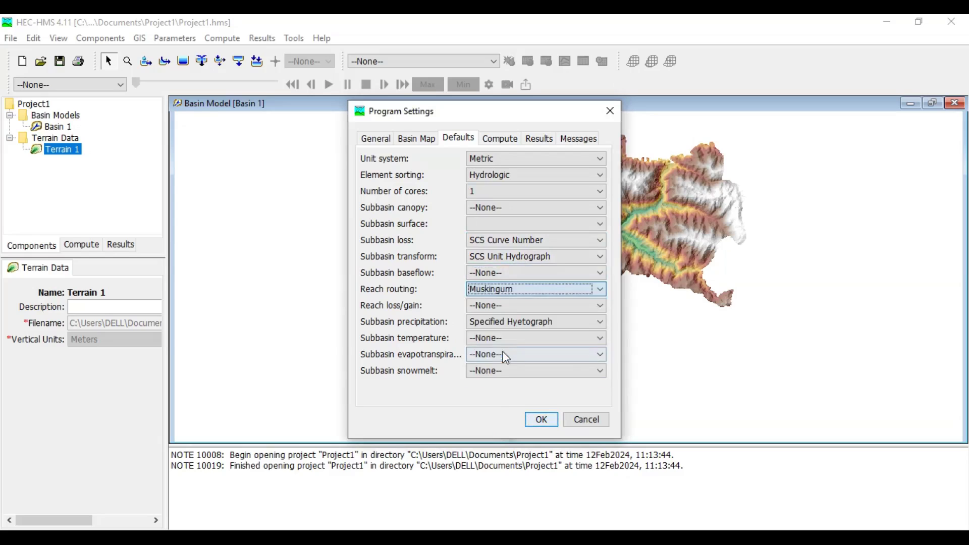
left_click(536, 421)
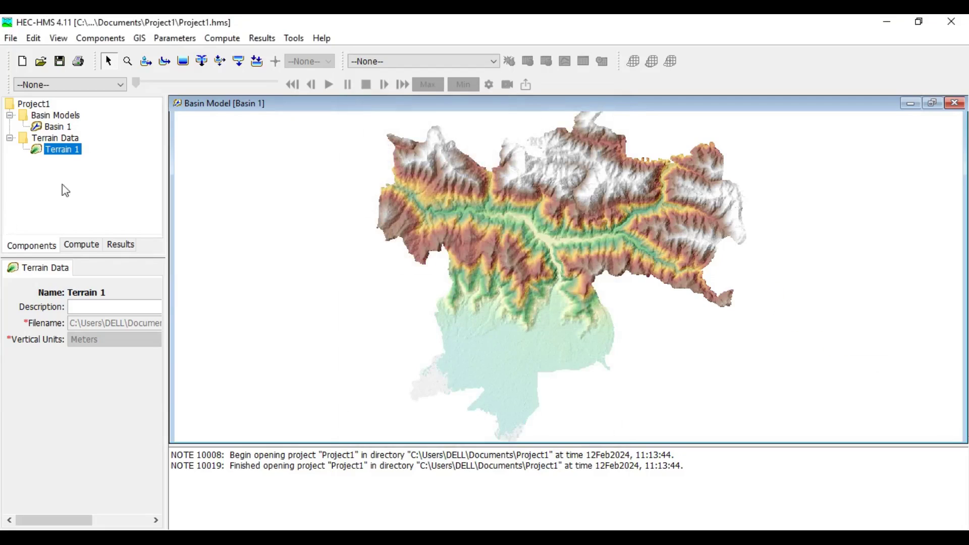
Step: Preprocess the sinks of Basin 1's terrain and check the map layer list for the resulting layers
left_click(149, 40)
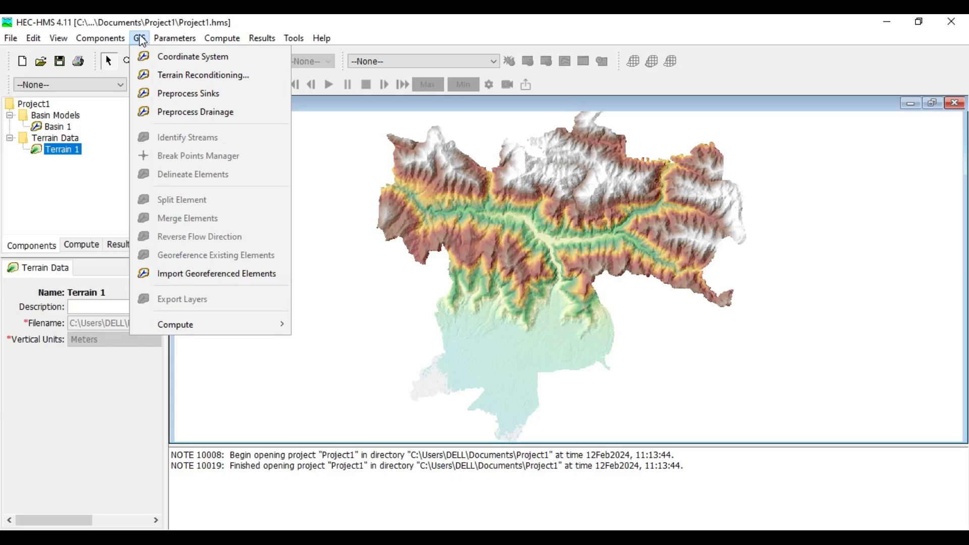
left_click(168, 95)
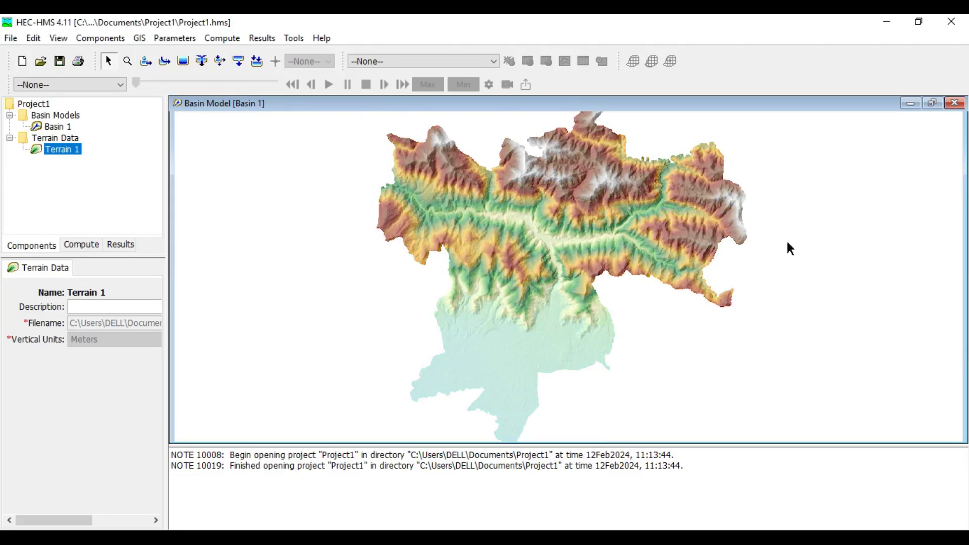
right_click(812, 228)
left_click(850, 373)
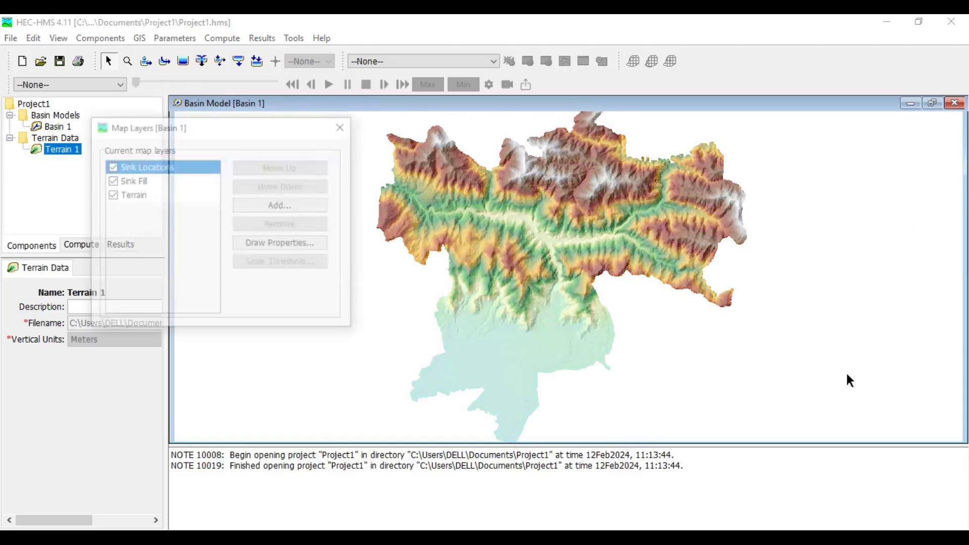
left_click(342, 130)
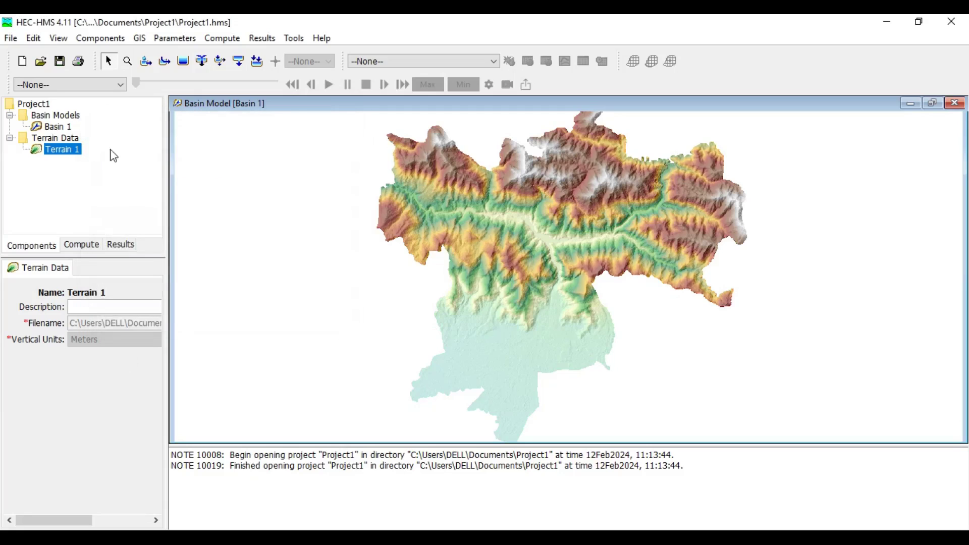
Step: Preprocess the drainage of Basin 1 and show the list of its current map layers
left_click(139, 38)
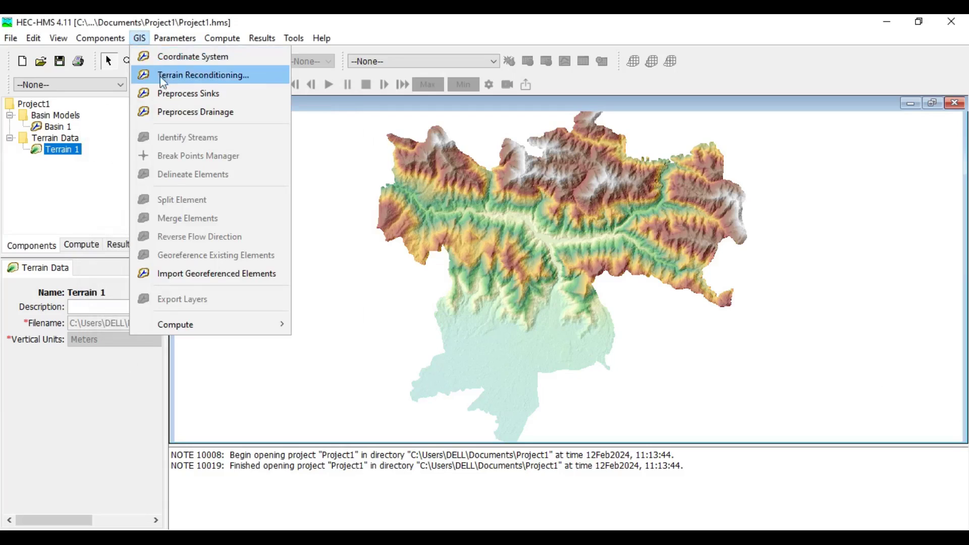
left_click(187, 112)
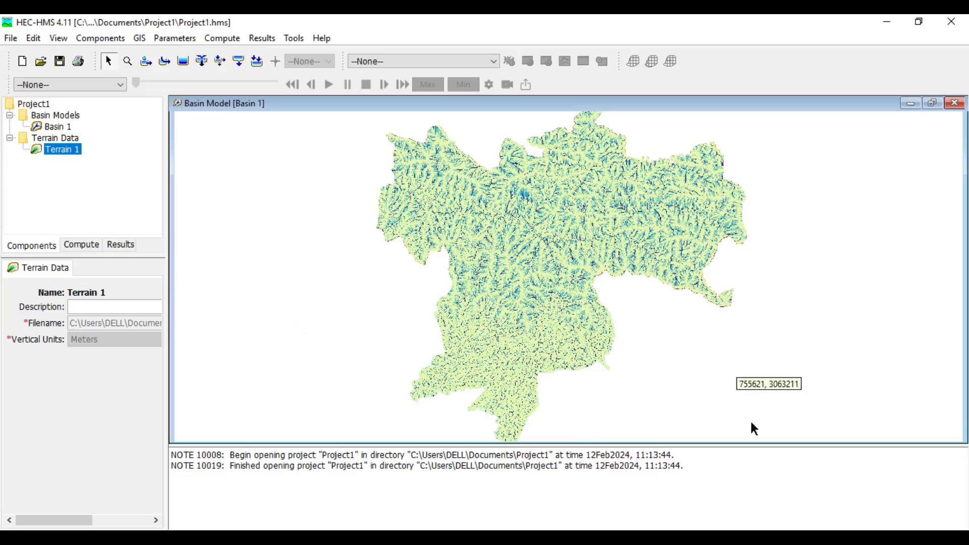
right_click(862, 237)
left_click(890, 381)
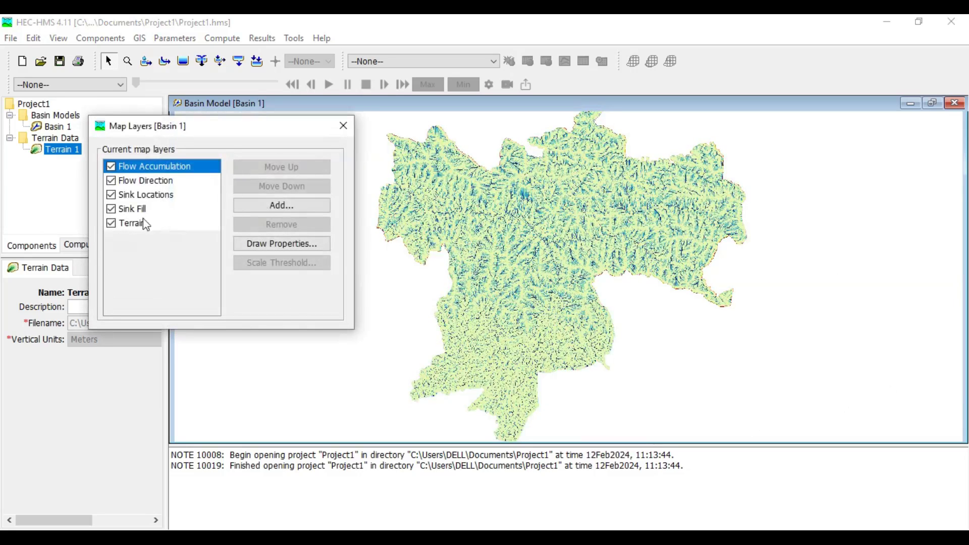
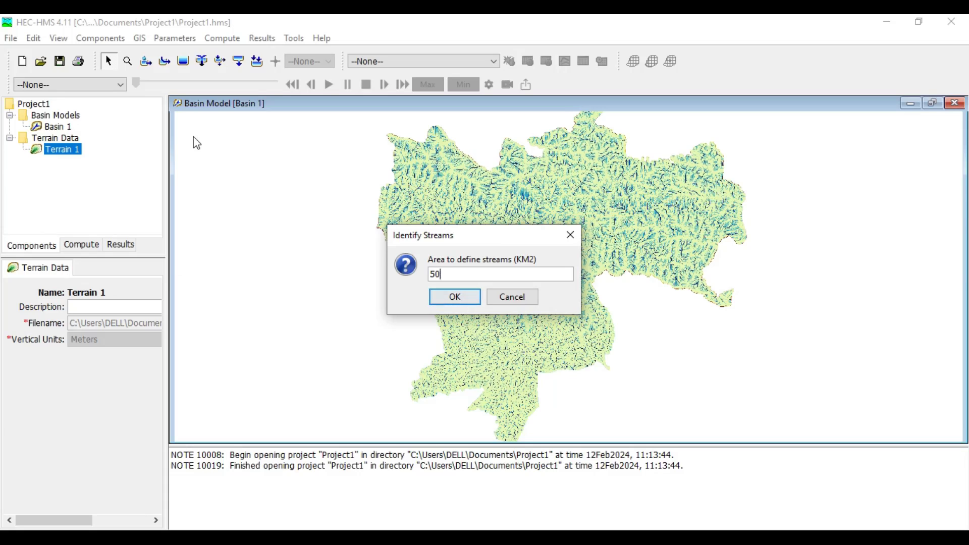
Step: Identify the streams of Basin 1 using a stream definition area of 50 km²
left_click(454, 297)
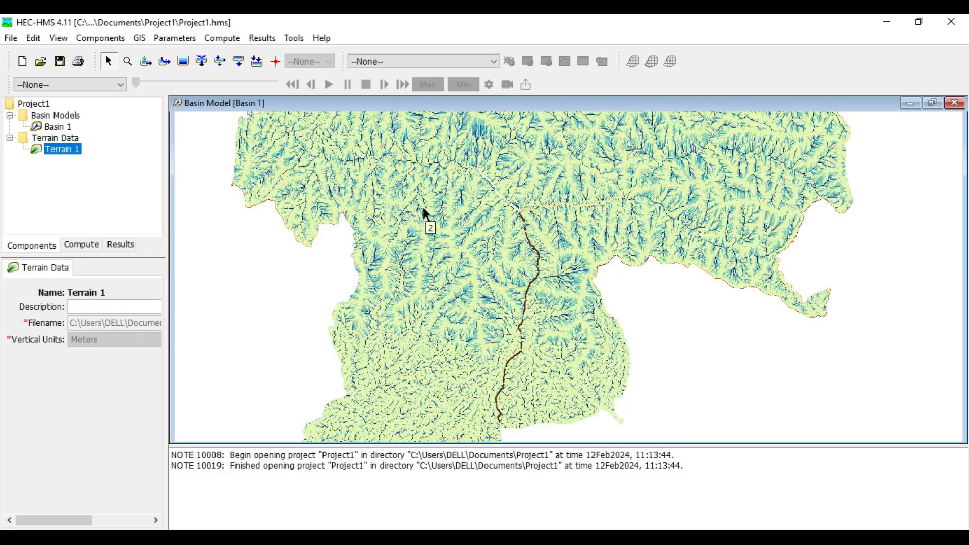
left_click(141, 39)
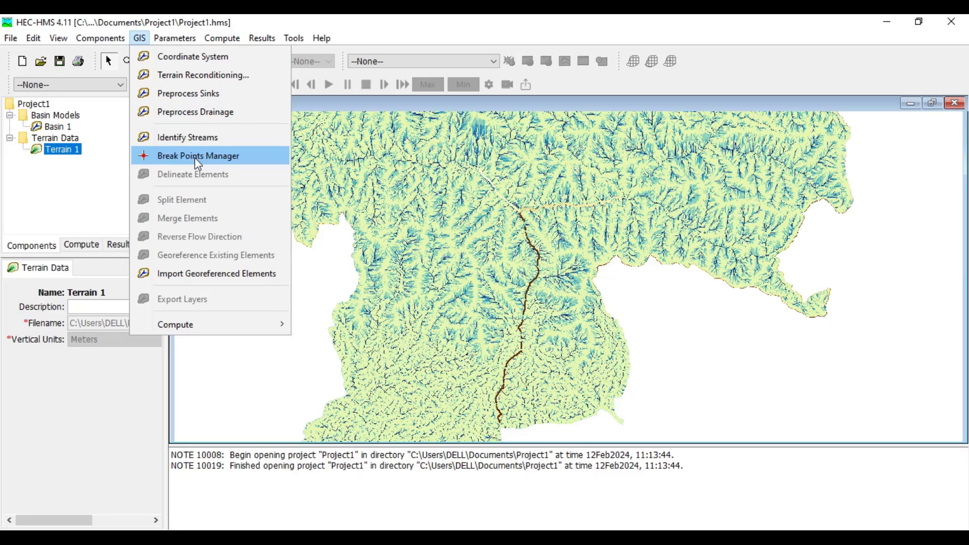
left_click(246, 22)
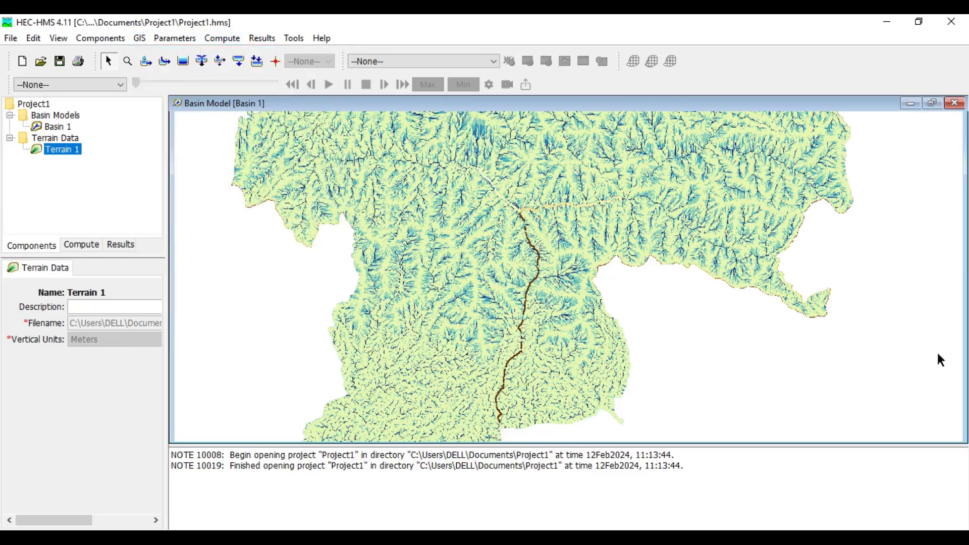
Step: Place a break point with the default name Break Point 1 on the main stream near the southern outlet
left_click(279, 66)
left_click(501, 408)
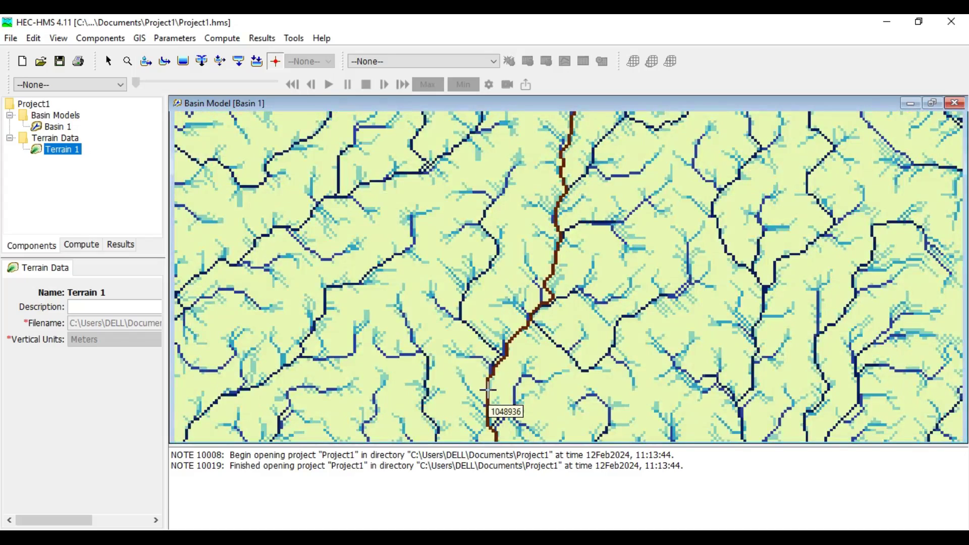
left_click(488, 390)
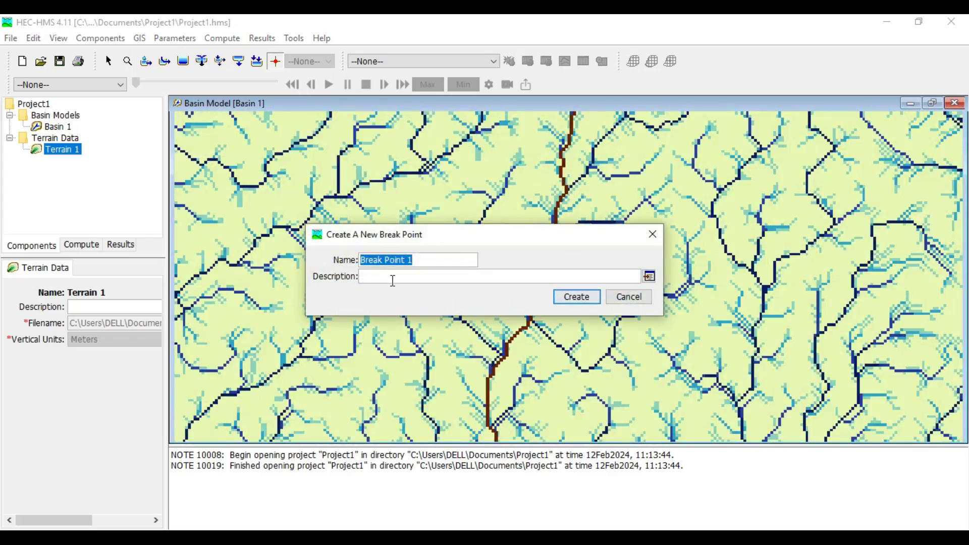
left_click(566, 298)
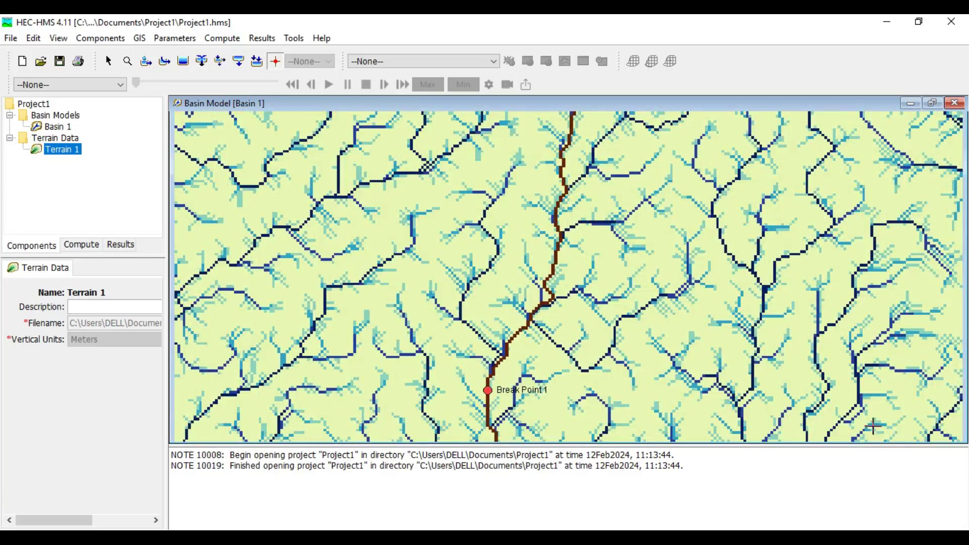
Step: Delineate the elements of Basin 1 with blank subbasin and reach prefixes and without inserting junctions
left_click(138, 39)
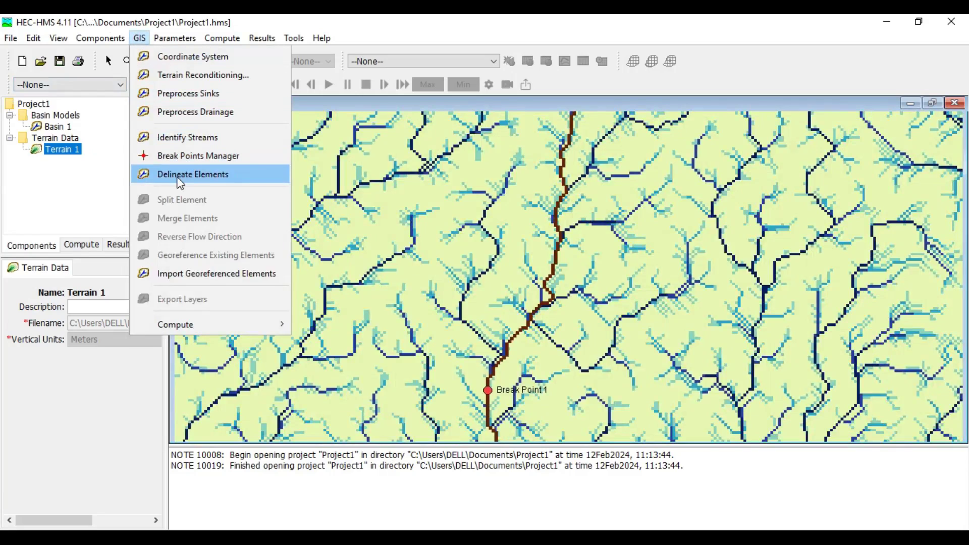
left_click(197, 174)
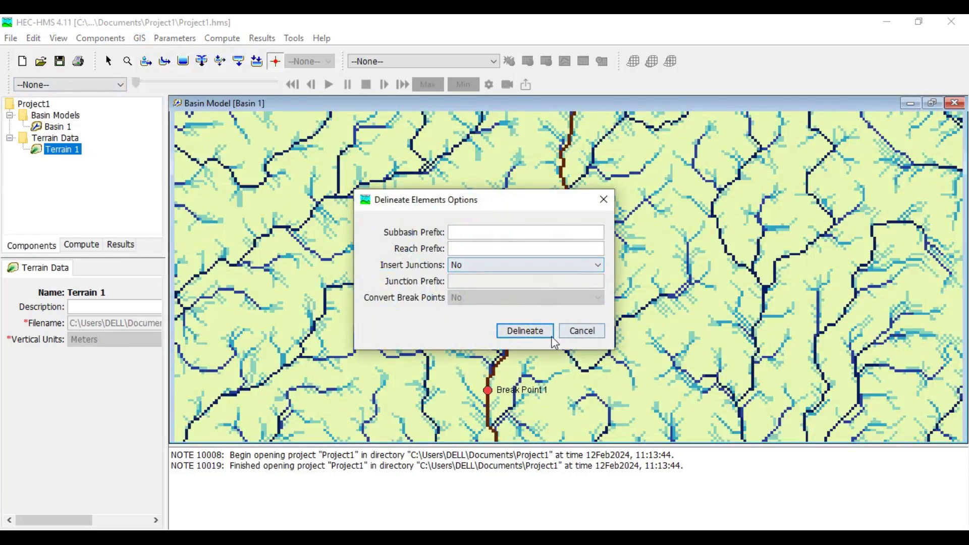
left_click(528, 334)
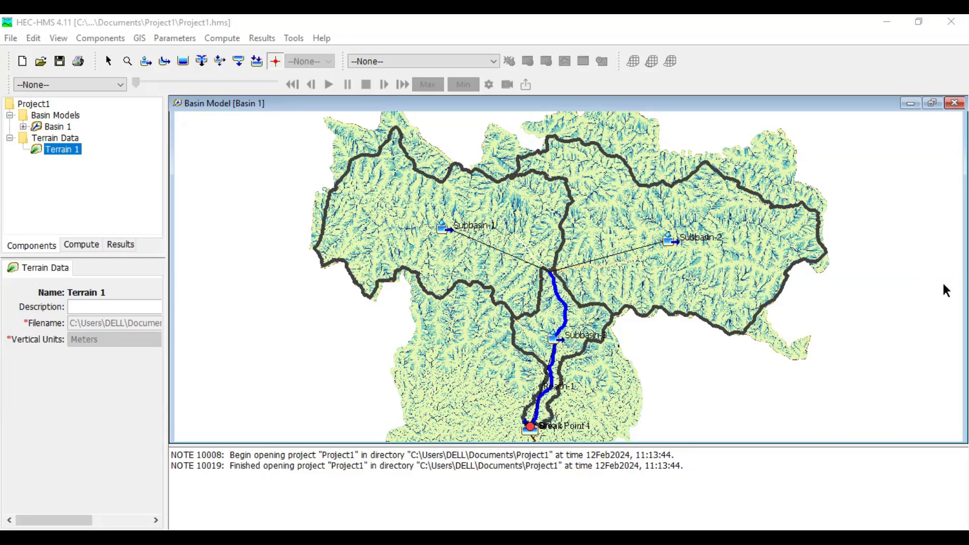
Step: Hide the Flow Accumulation, Flow Direction, Sink Locations, Sink Fill and Terrain layers of the Basin 1 map
right_click(880, 203)
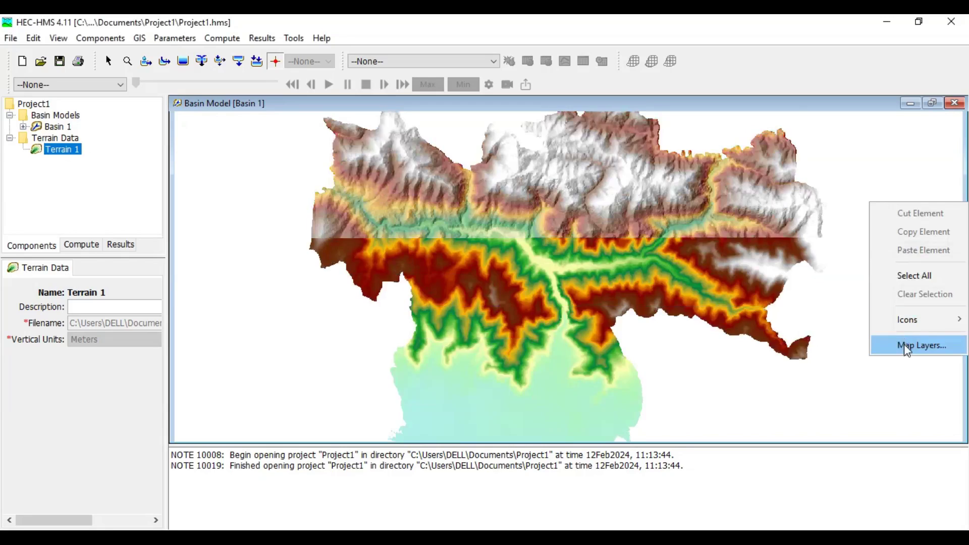
left_click(904, 345)
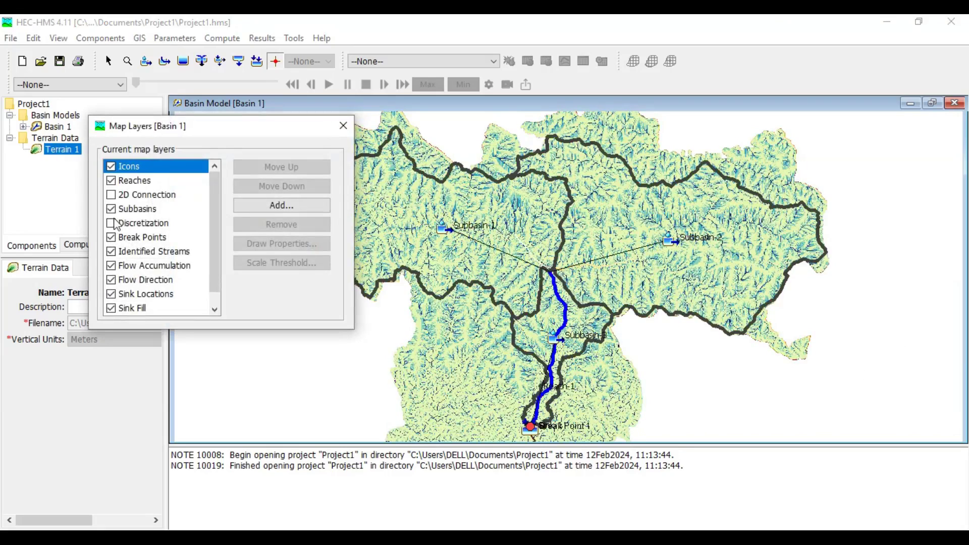
left_click(111, 265)
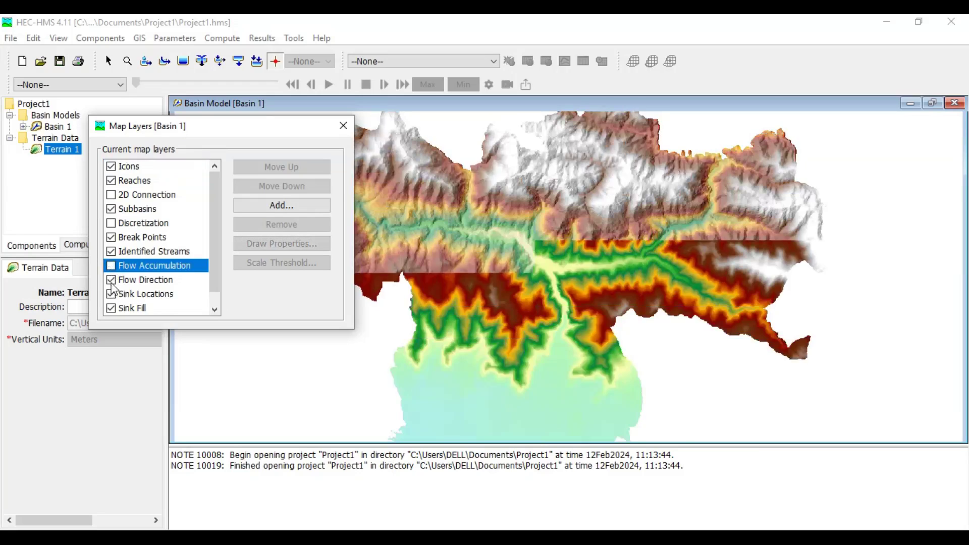
left_click(112, 280)
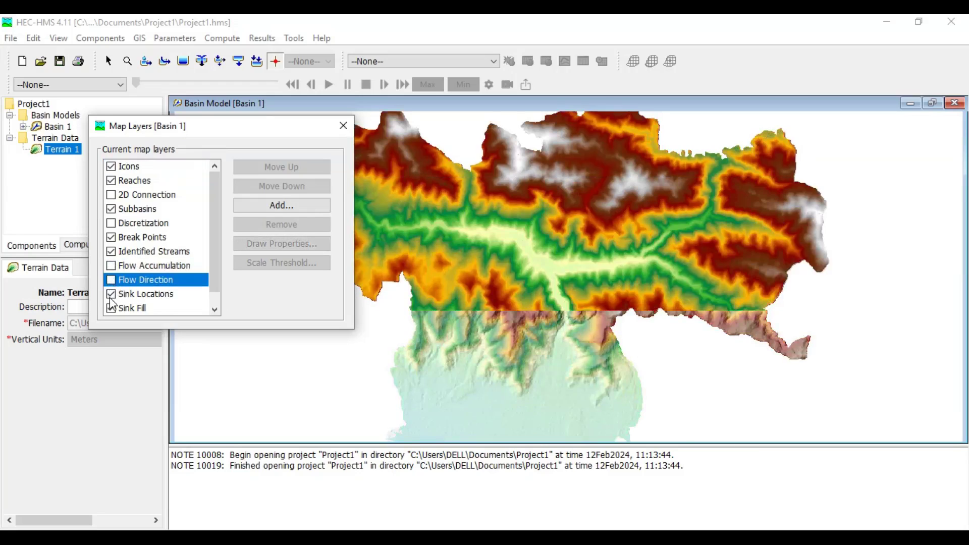
left_click(111, 294)
left_click(111, 308)
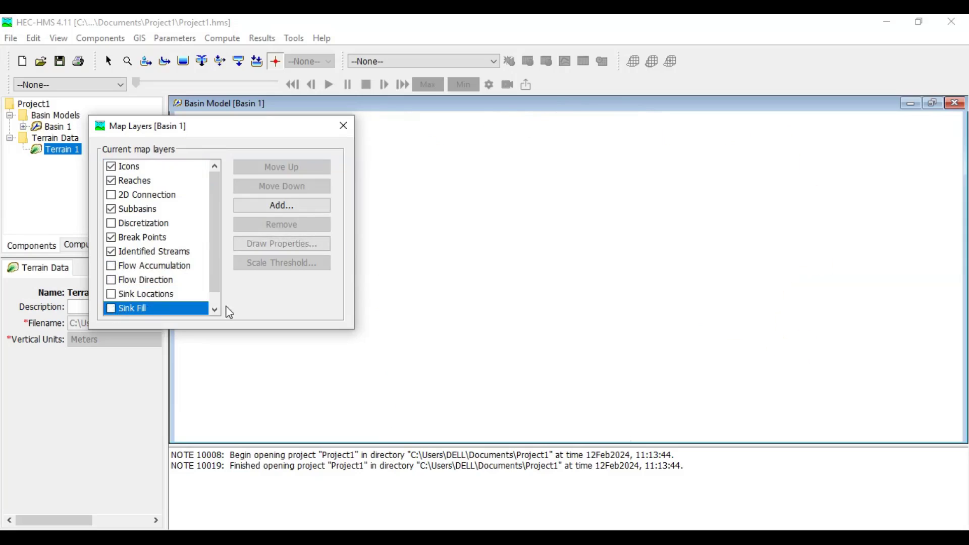
left_click(216, 310)
left_click(111, 308)
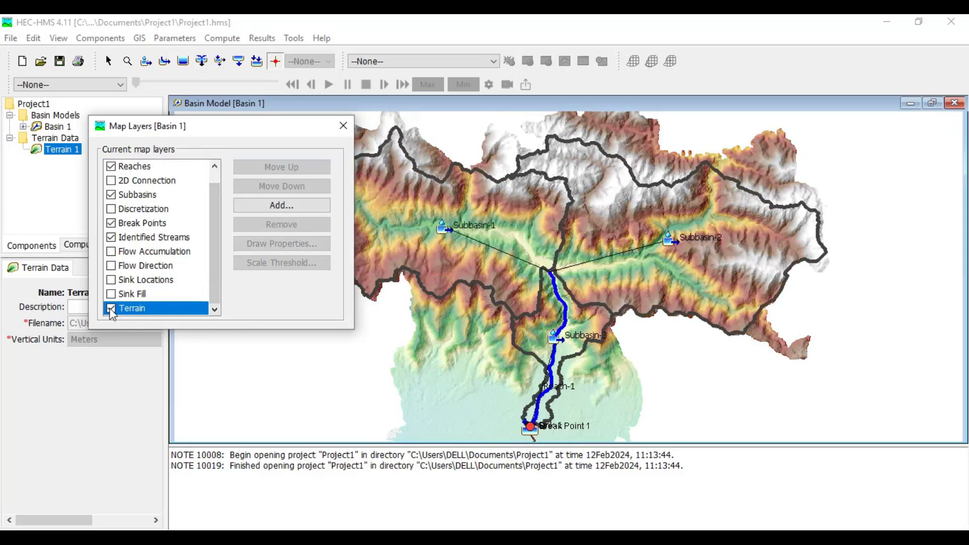
left_click(112, 310)
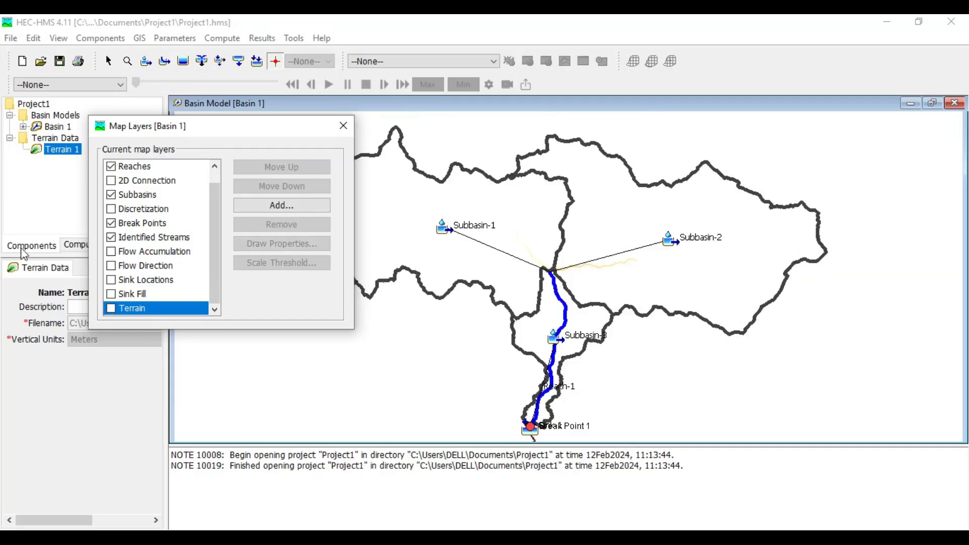
left_click(343, 126)
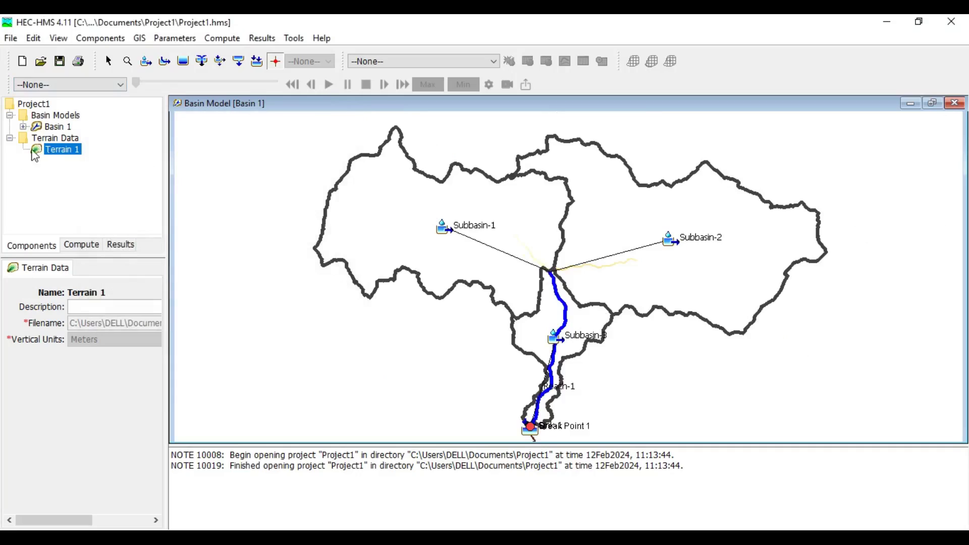
Step: Expand Basin 1 in the project tree and examine its delineated subbasins, reach and sink on the map
left_click(43, 128)
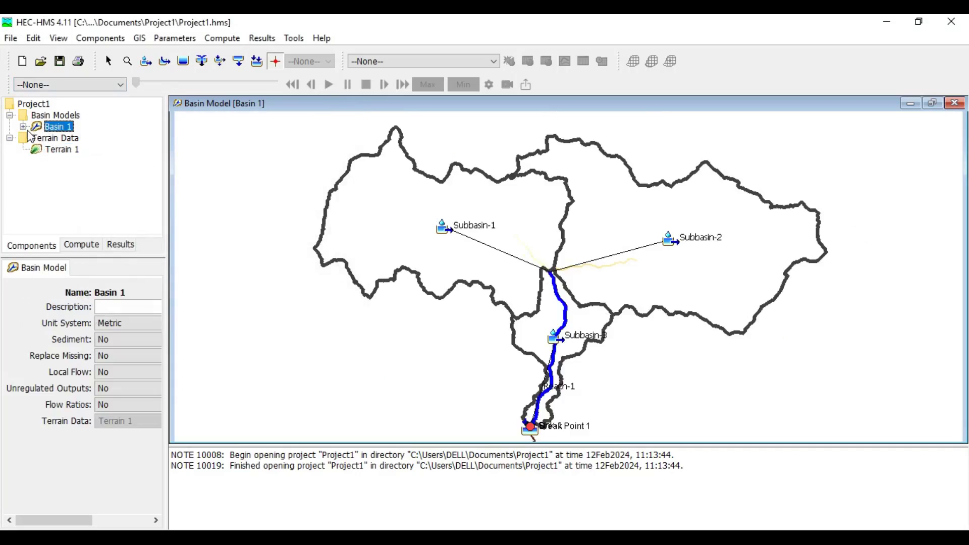
left_click(23, 127)
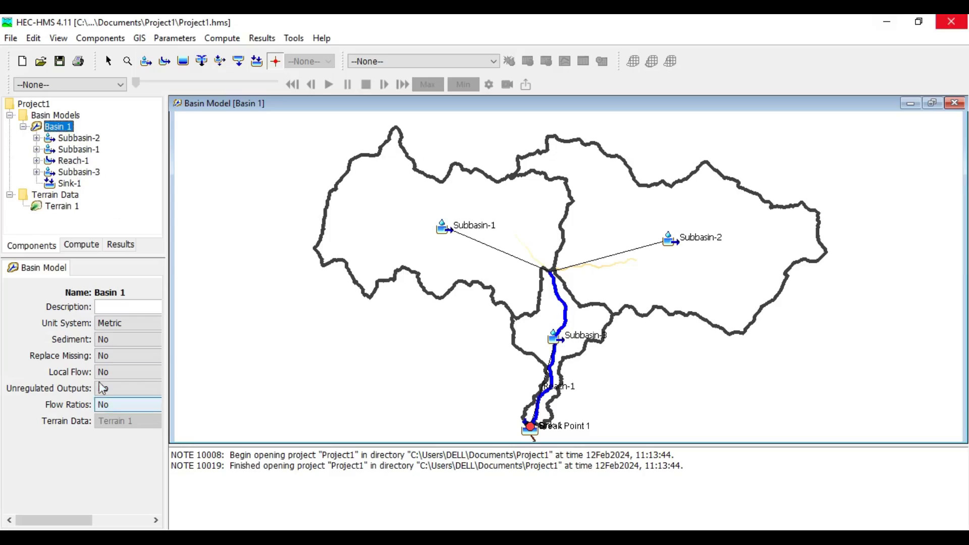
scroll(610, 242, "down", 1)
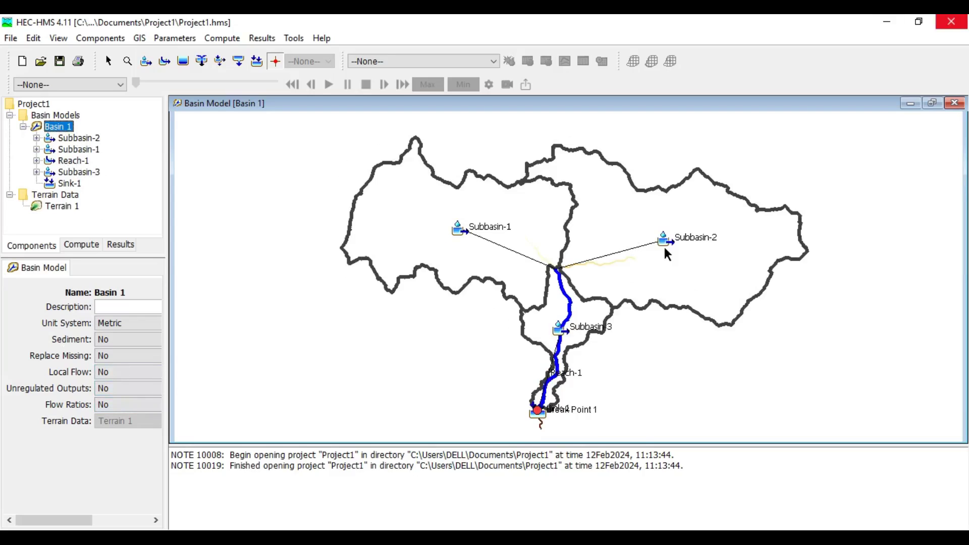
scroll(715, 266, "up", 1)
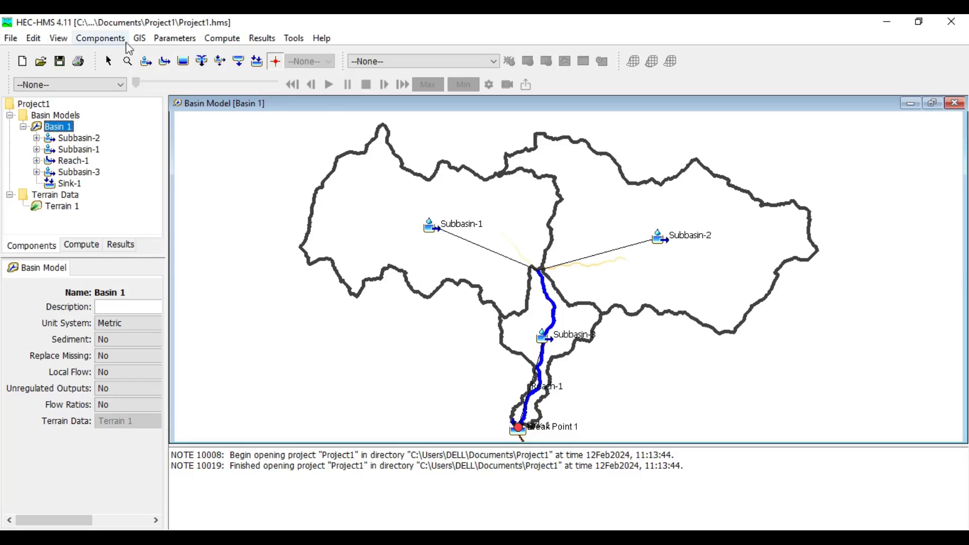
mouse_move(415, 243)
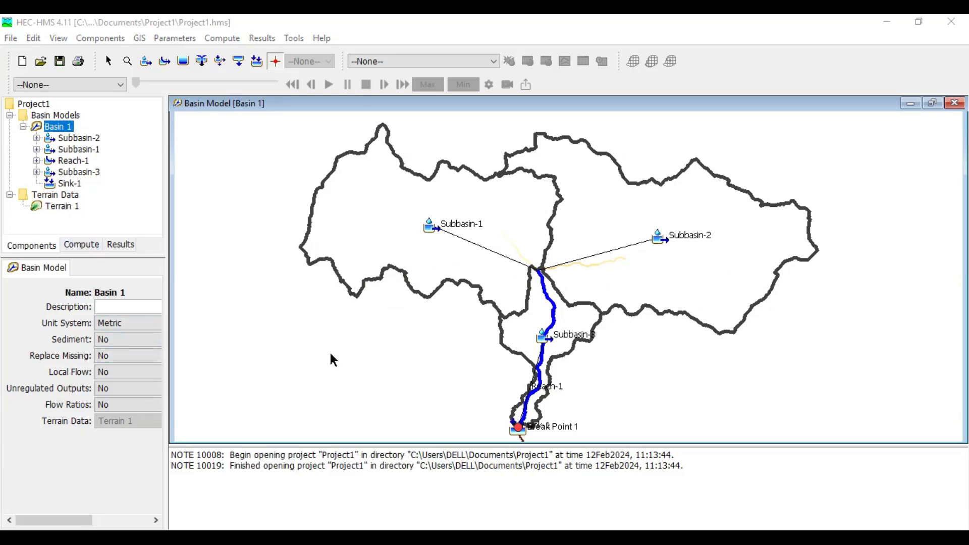
Step: Set the SCS Curve Number loss parameter to 66 for Subbasin-2, Subbasin-1 and Subbasin-3
left_click(185, 42)
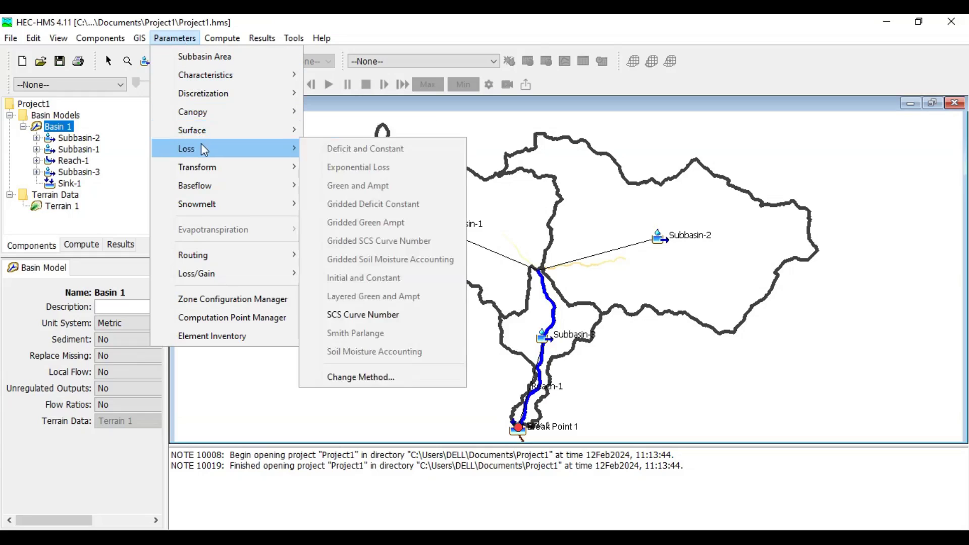
mouse_move(202, 137)
left_click(352, 315)
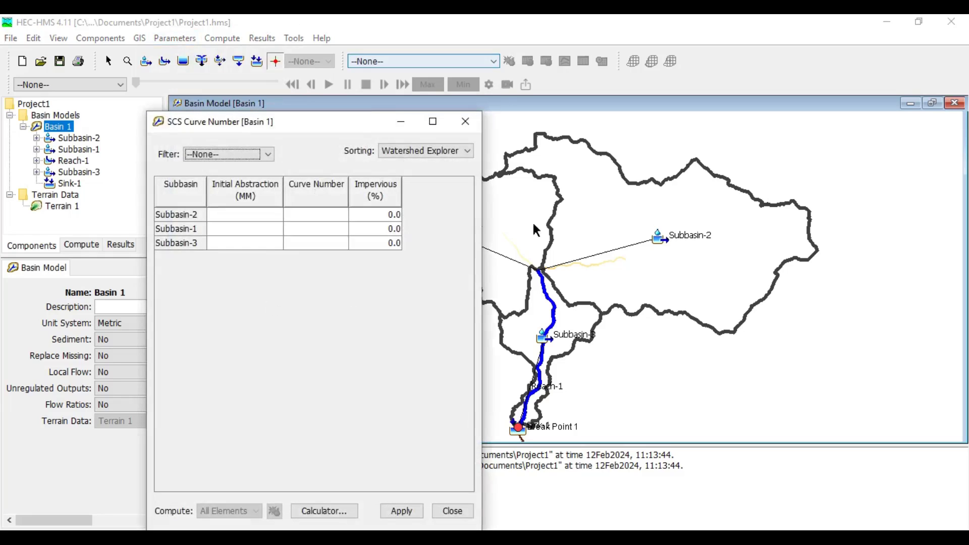
left_click(320, 218)
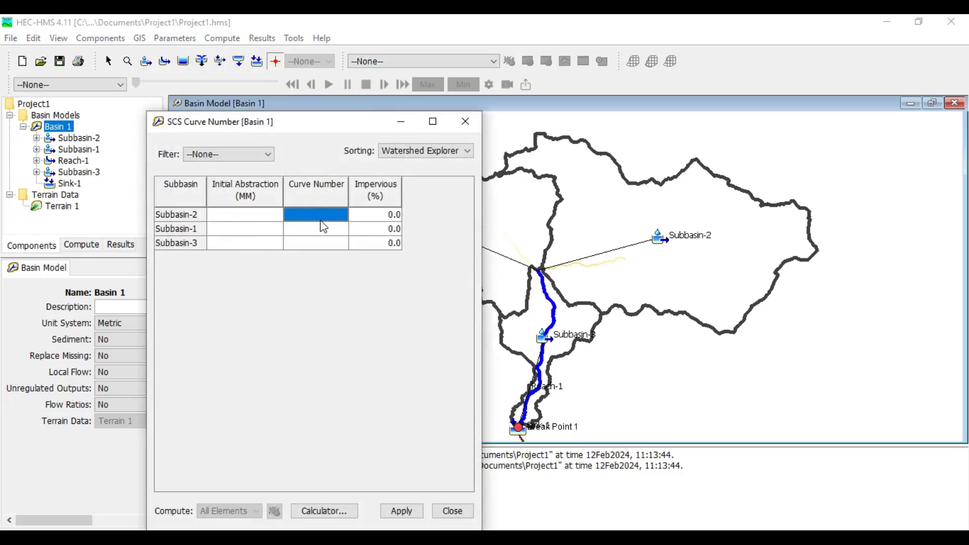
double_click(321, 217)
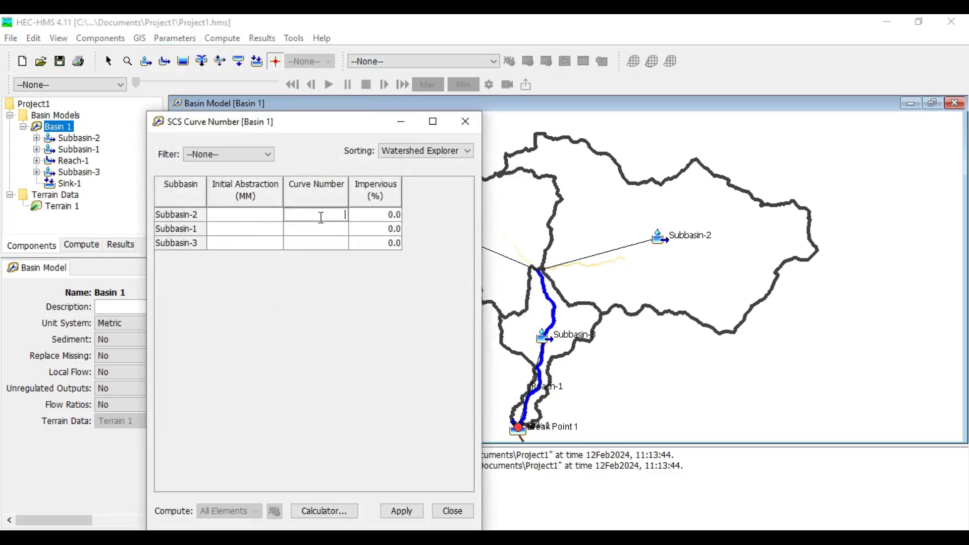
type("66")
key("Return")
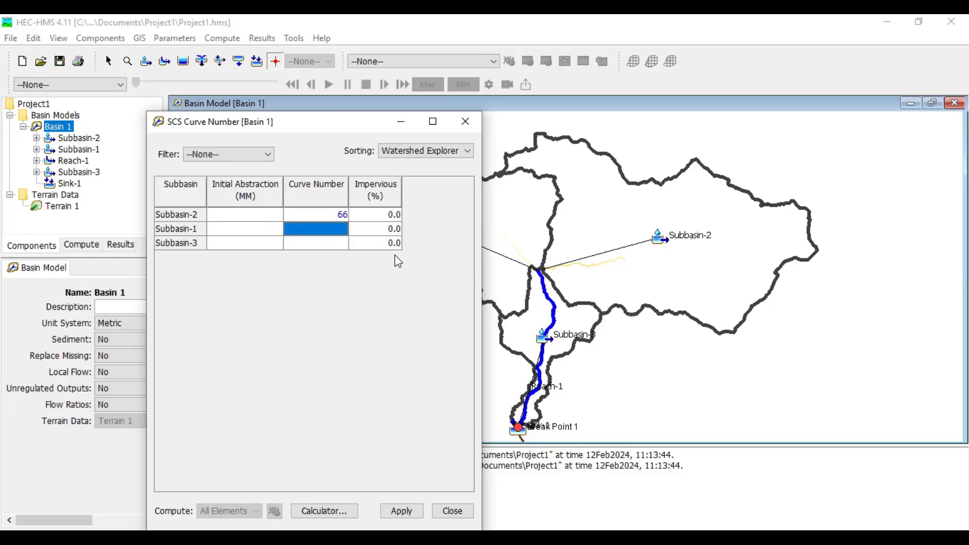
type("66")
key("Return")
type("66")
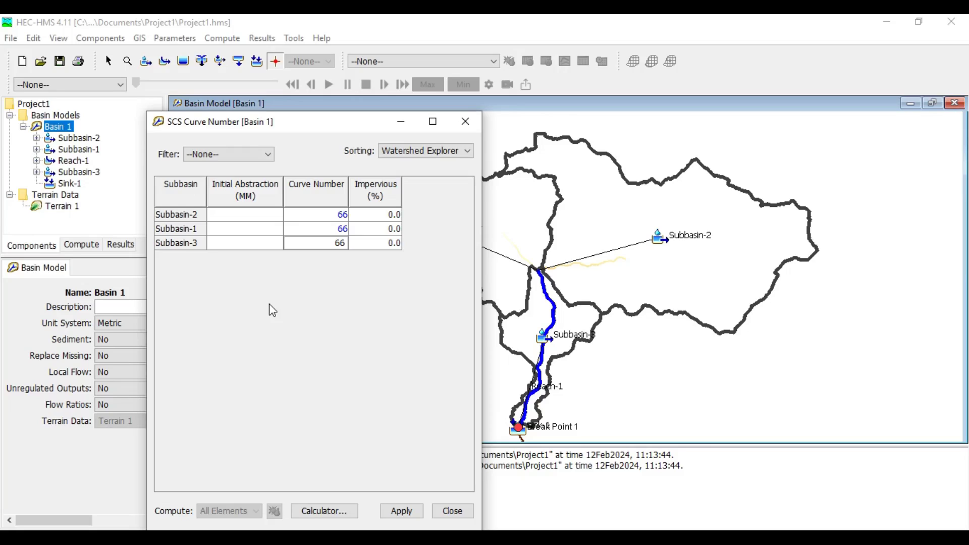
Step: Set the initial abstraction to 0 mm for all three subbasins and apply the SCS loss parameters
left_click(261, 224)
type("0")
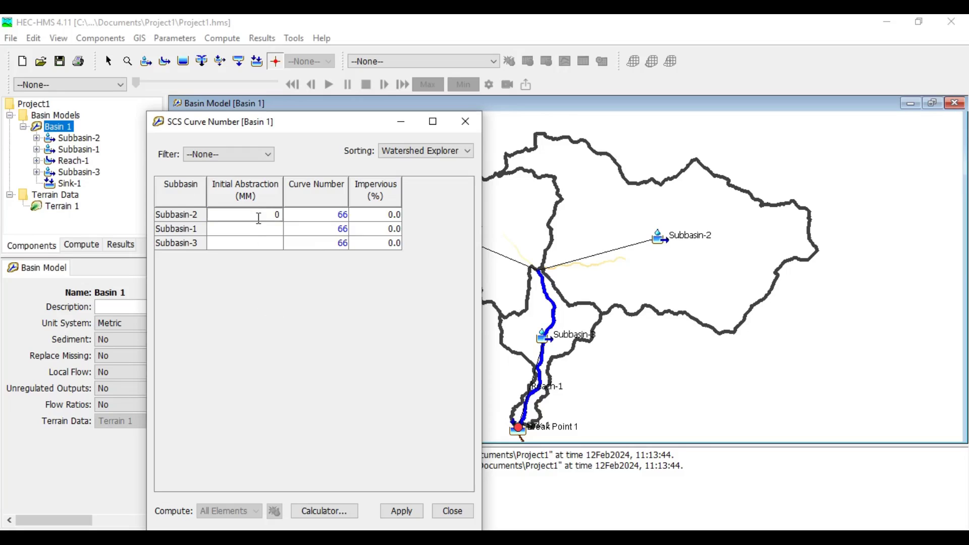
left_click(270, 229)
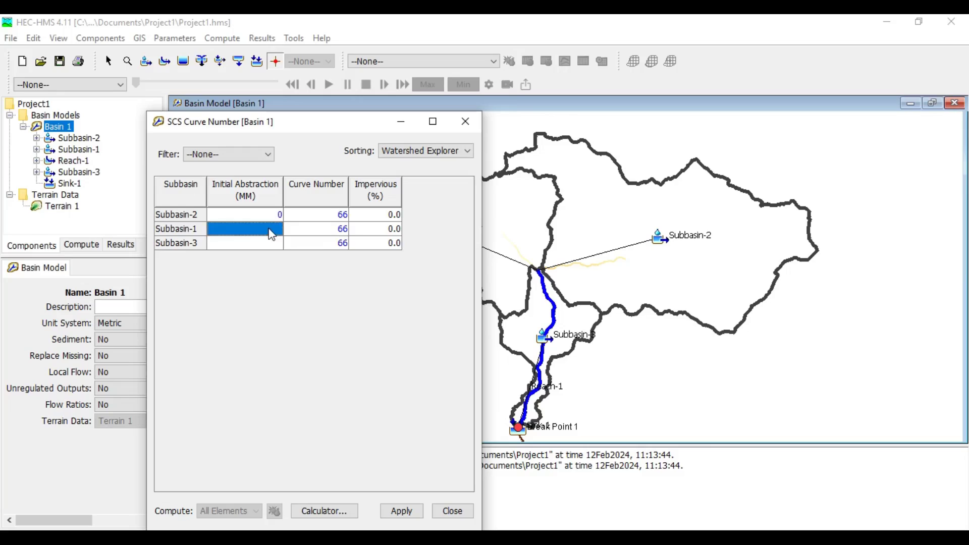
type("0")
left_click(274, 241)
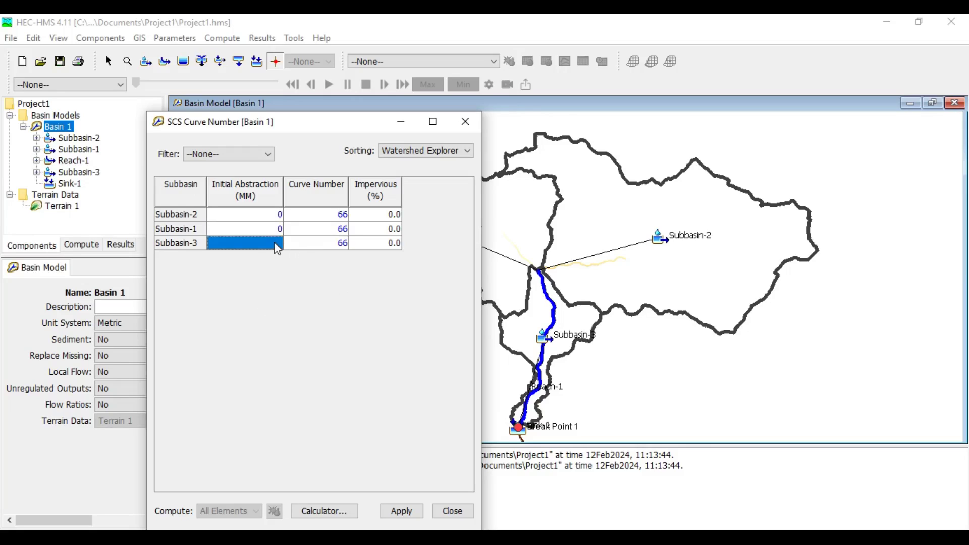
type("0")
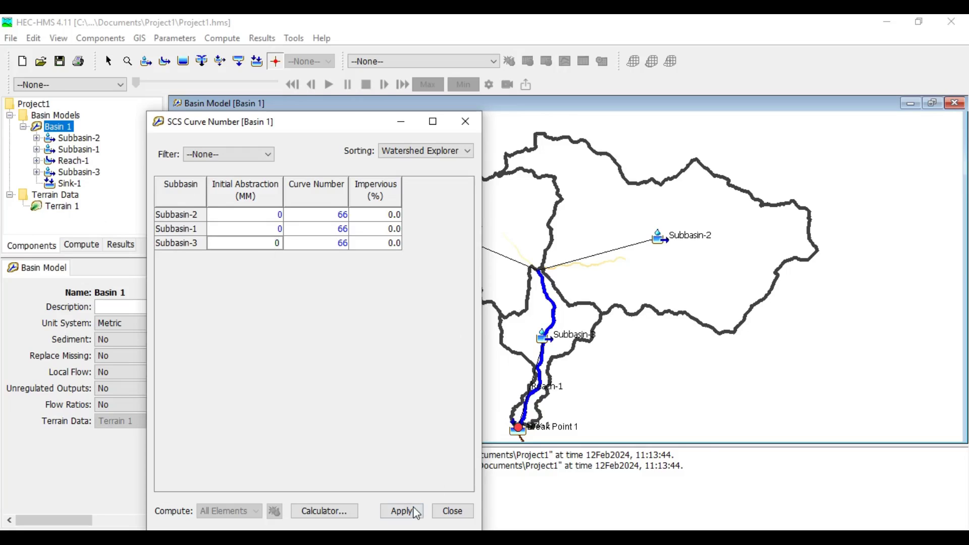
left_click(413, 511)
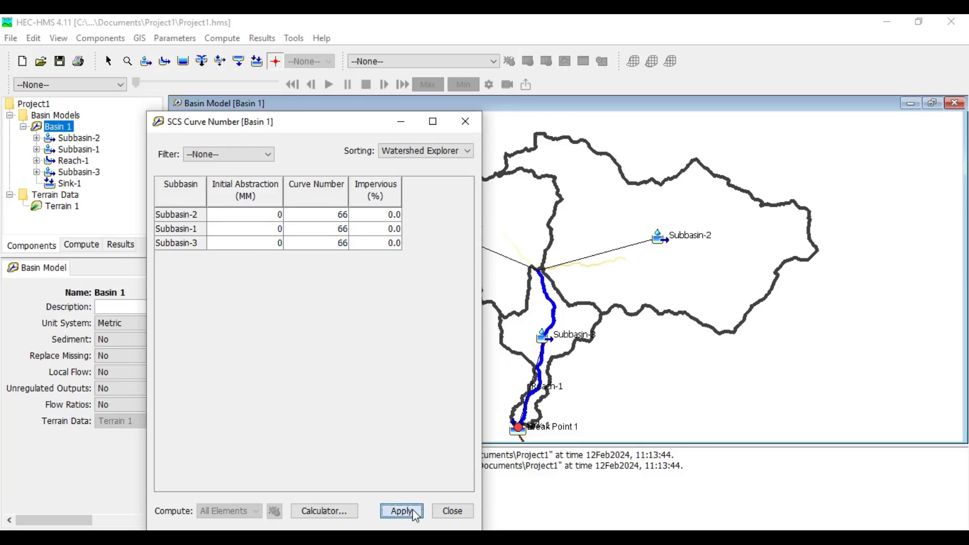
left_click(440, 514)
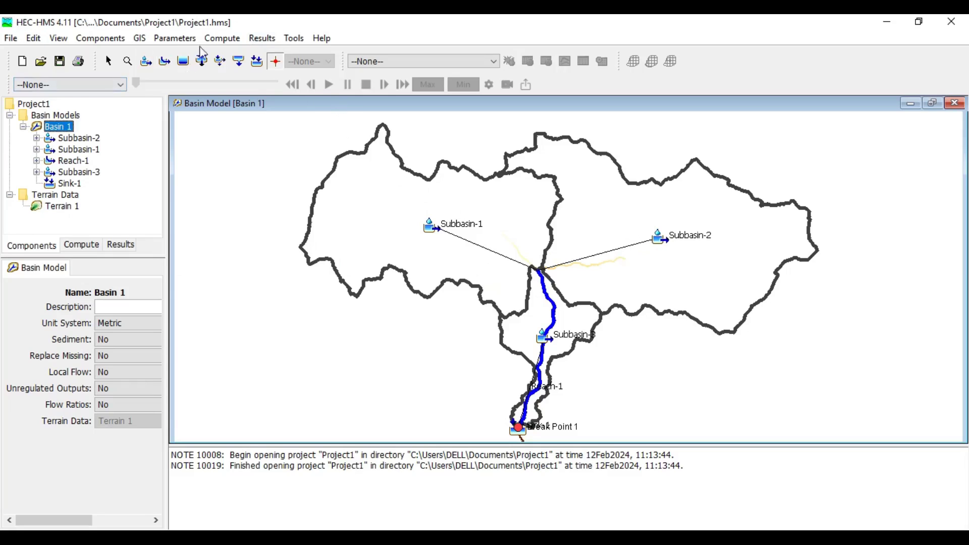
Step: Set the SCS Unit Hydrograph lag times to 300 min for Subbasin-2, 290 min for Subbasin-1 and 180 min for Subbasin-3, and apply them
left_click(175, 39)
mouse_move(224, 175)
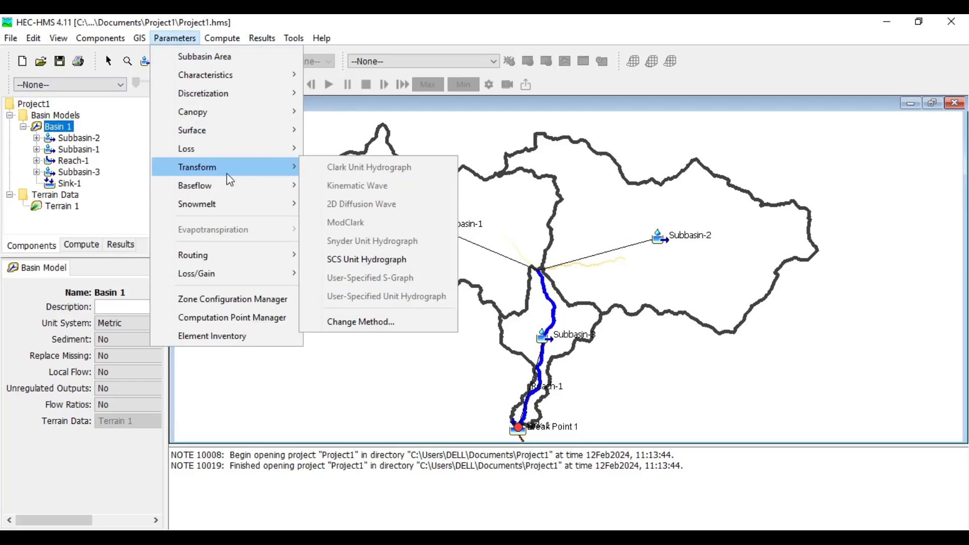
left_click(369, 260)
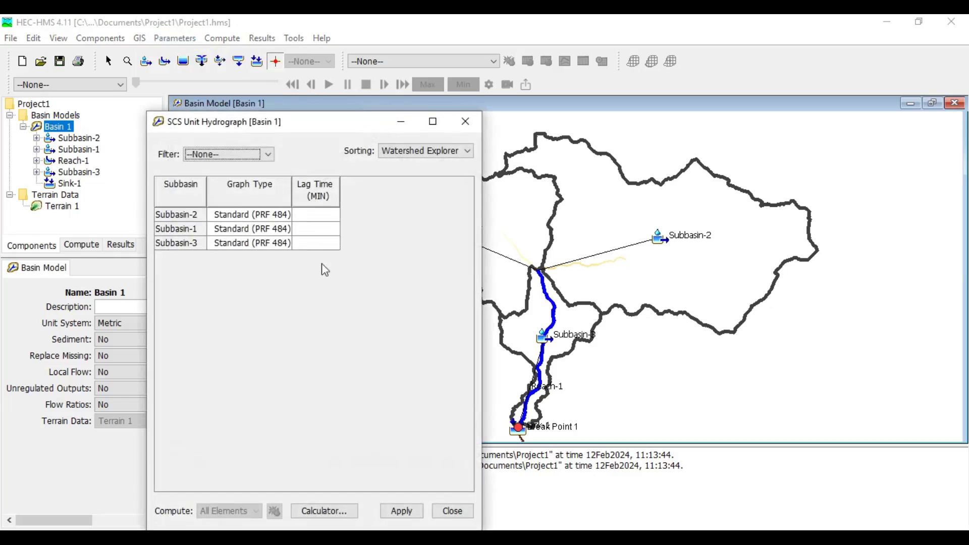
double_click(318, 215)
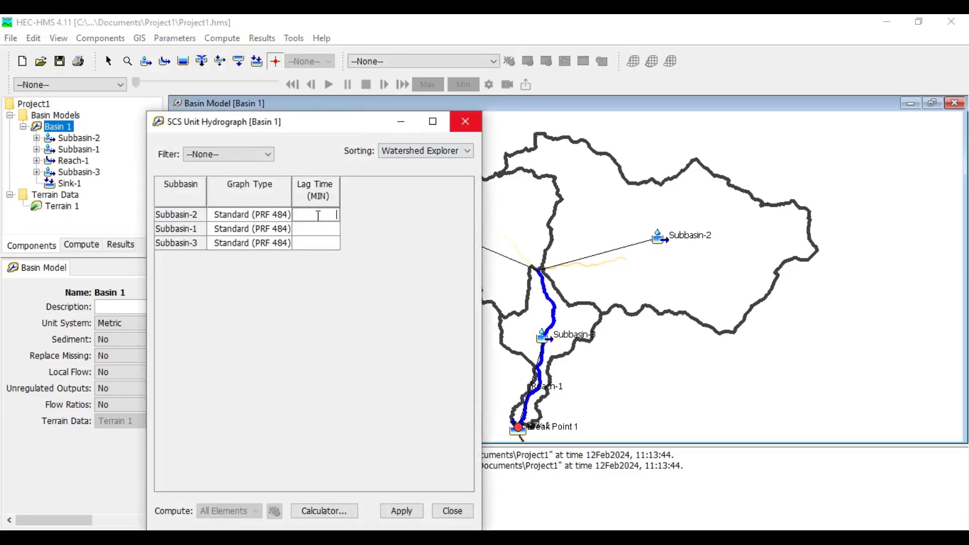
type("300")
left_click(321, 230)
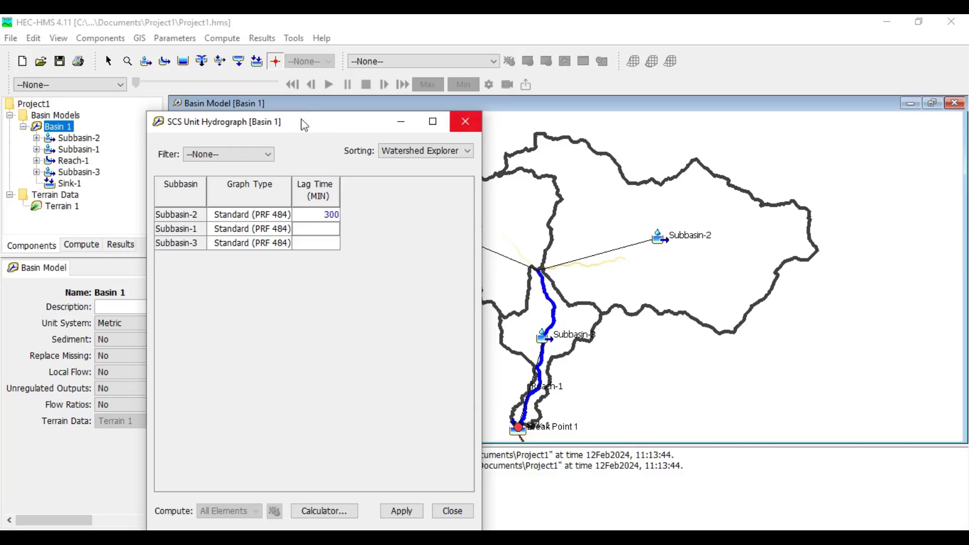
left_click_drag(304, 125, 229, 135)
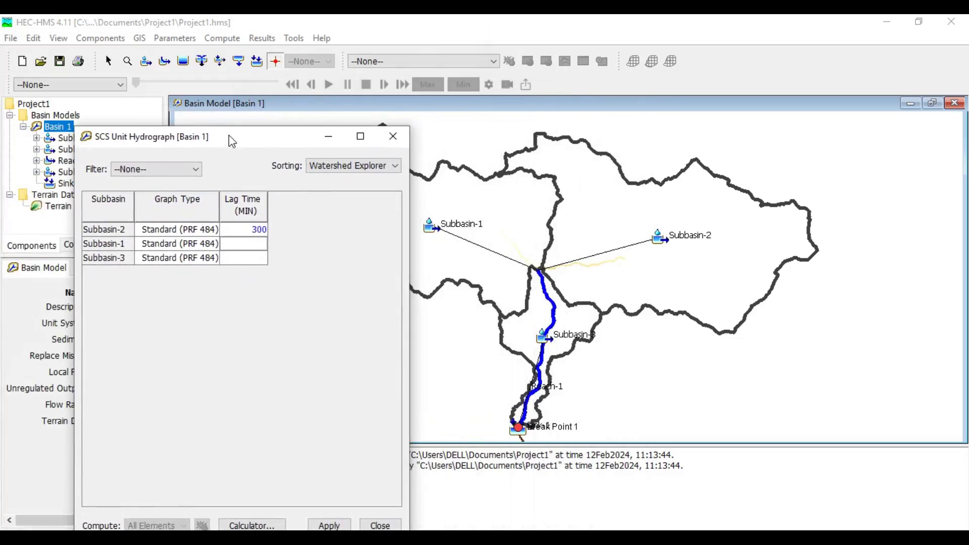
type("290")
left_click(255, 260)
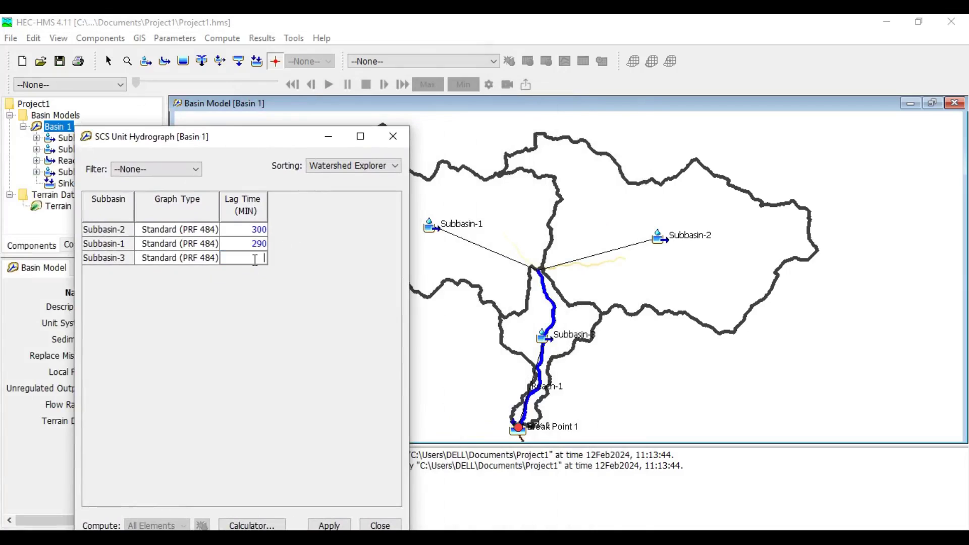
type("180")
left_click_drag(268, 136, 430, 99)
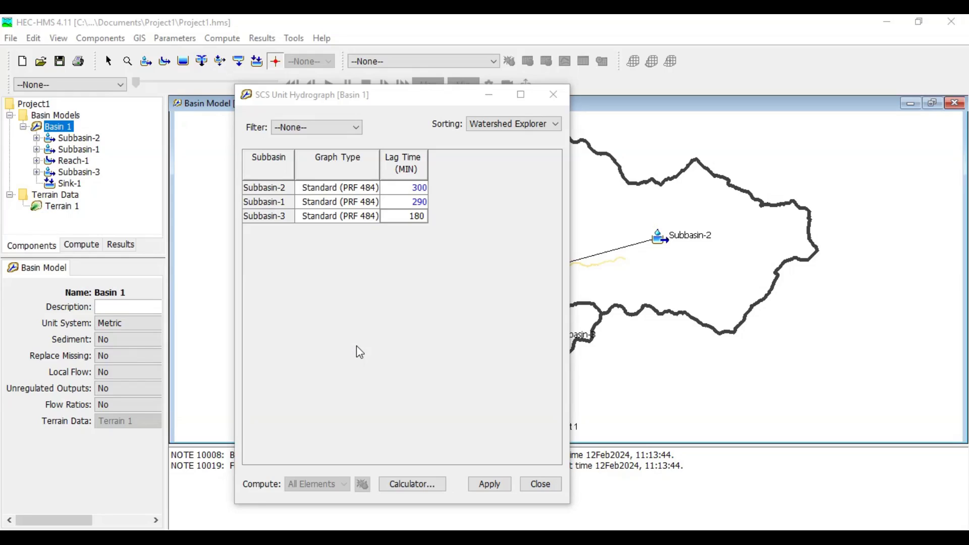
left_click(490, 486)
left_click(539, 484)
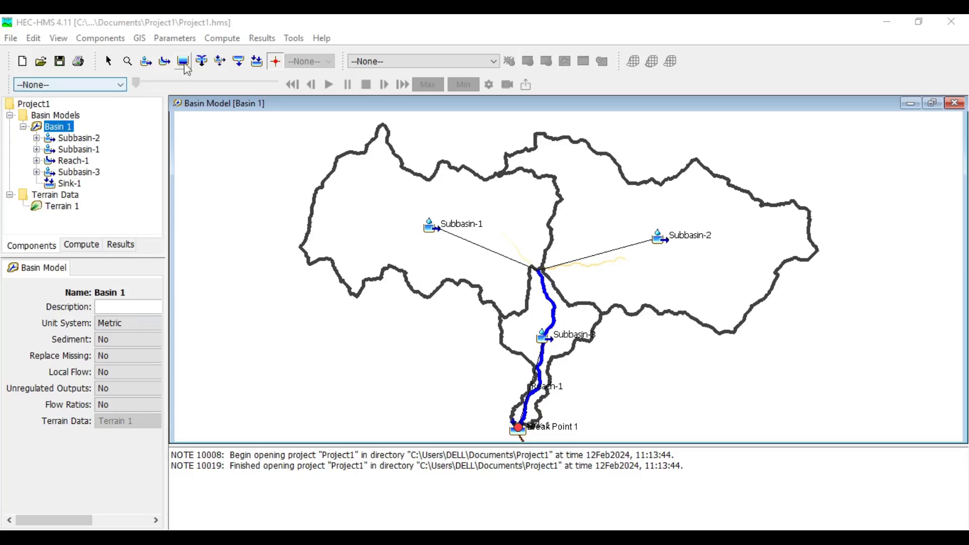
Step: Compute the subbasin characteristics of Basin 1 and review the table of flowpath lengths, slopes, relief and drainage density
left_click(173, 39)
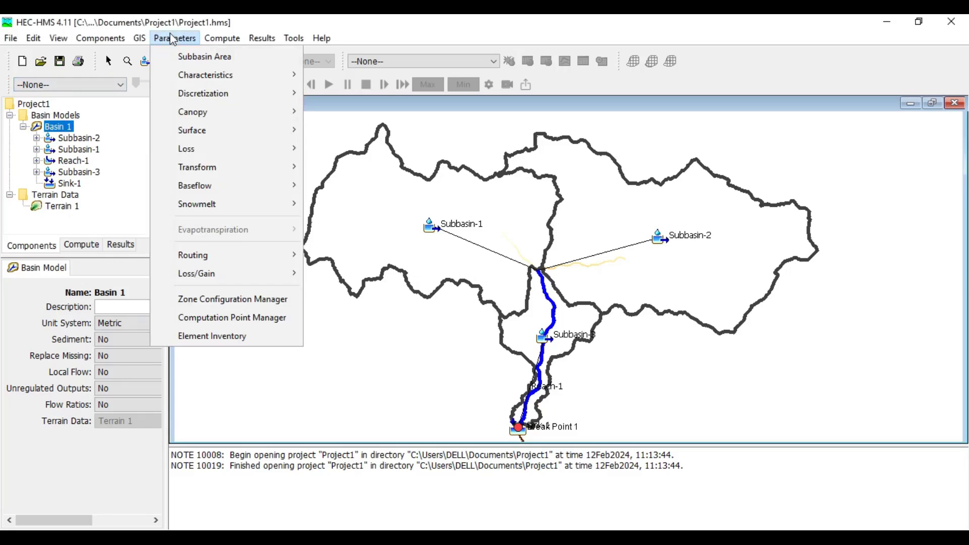
mouse_move(200, 75)
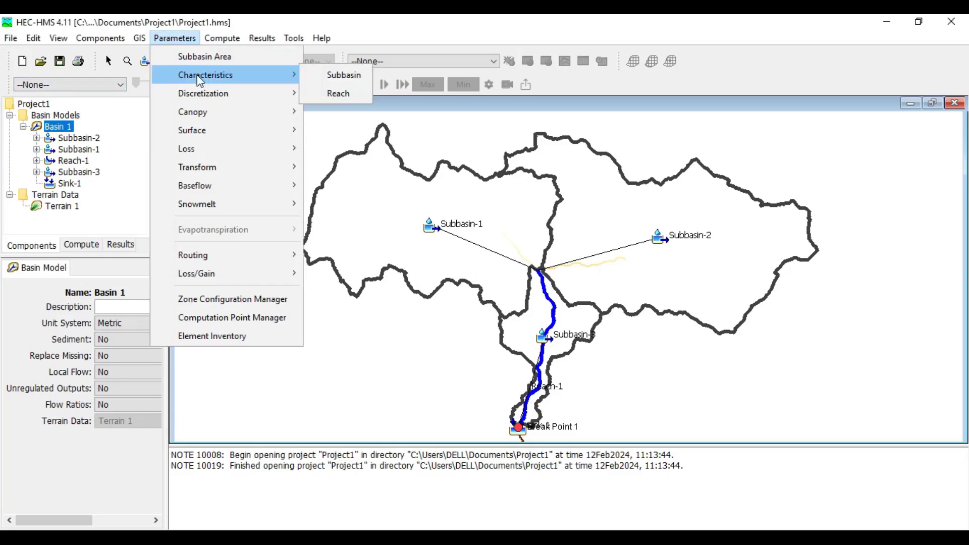
left_click(346, 76)
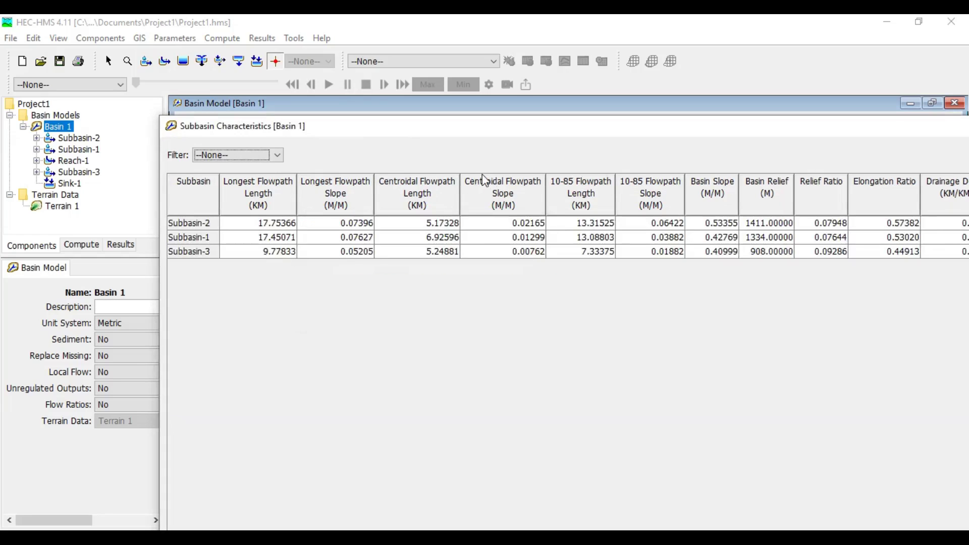
left_click(96, 399)
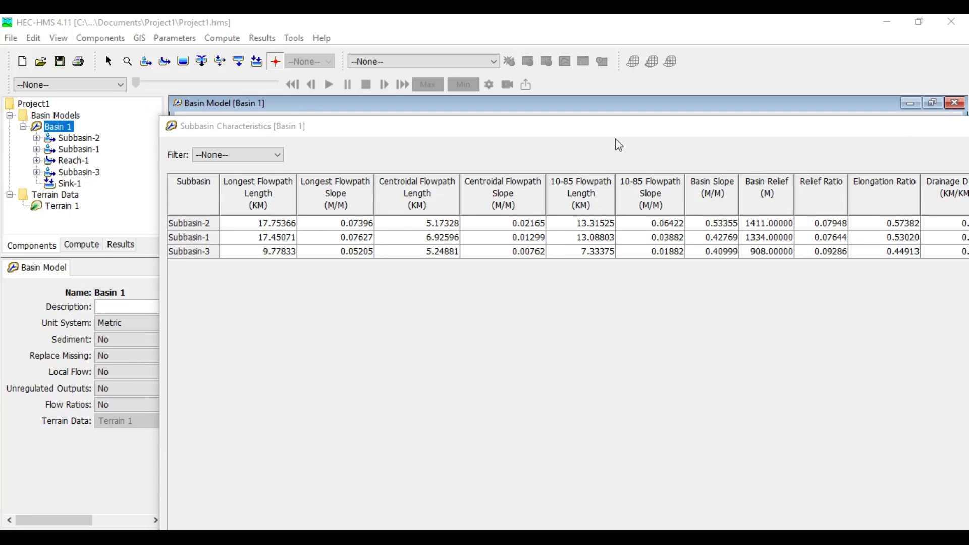
double_click(853, 126)
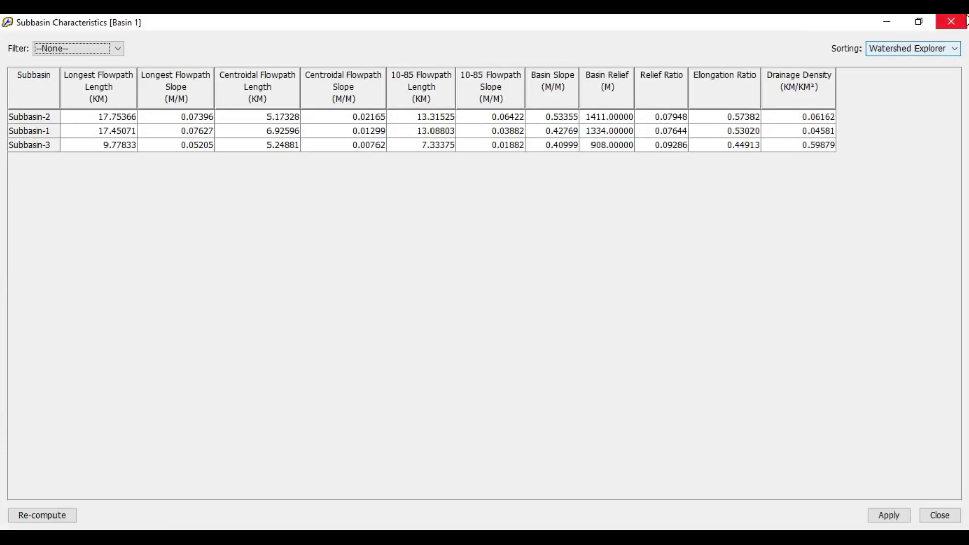
left_click(951, 21)
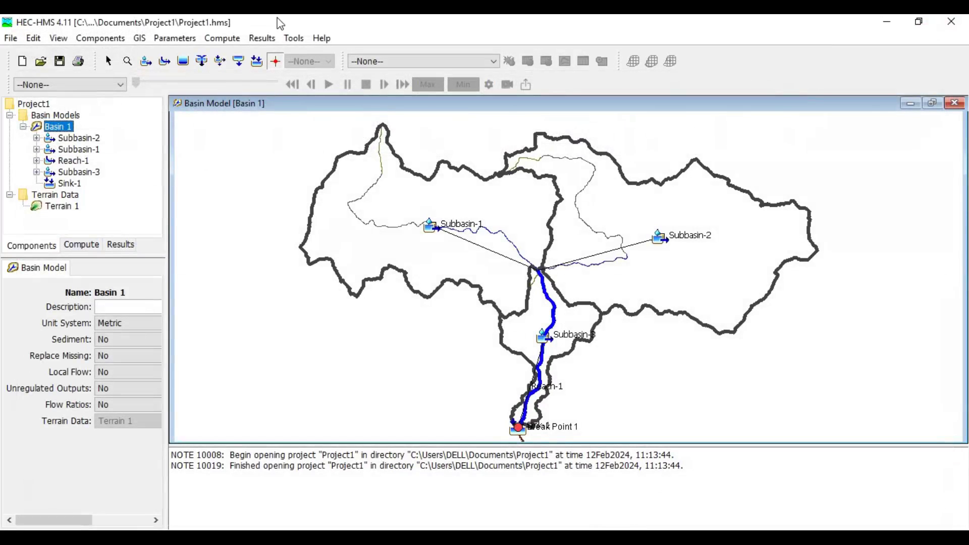
Step: Set the Muskingum routing parameters of Reach-1 to K 0.5 hr and X 0.25, and apply them
left_click(170, 41)
mouse_move(221, 259)
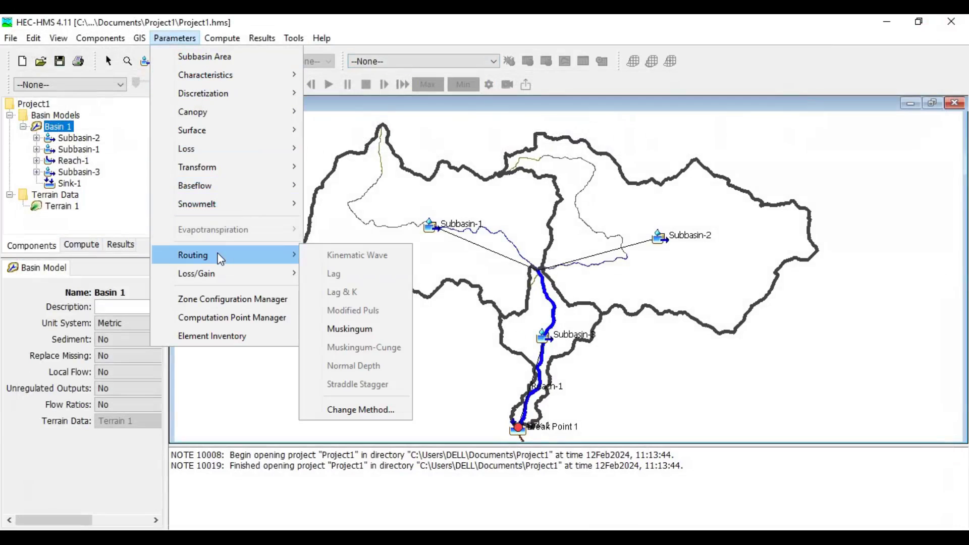
left_click(338, 330)
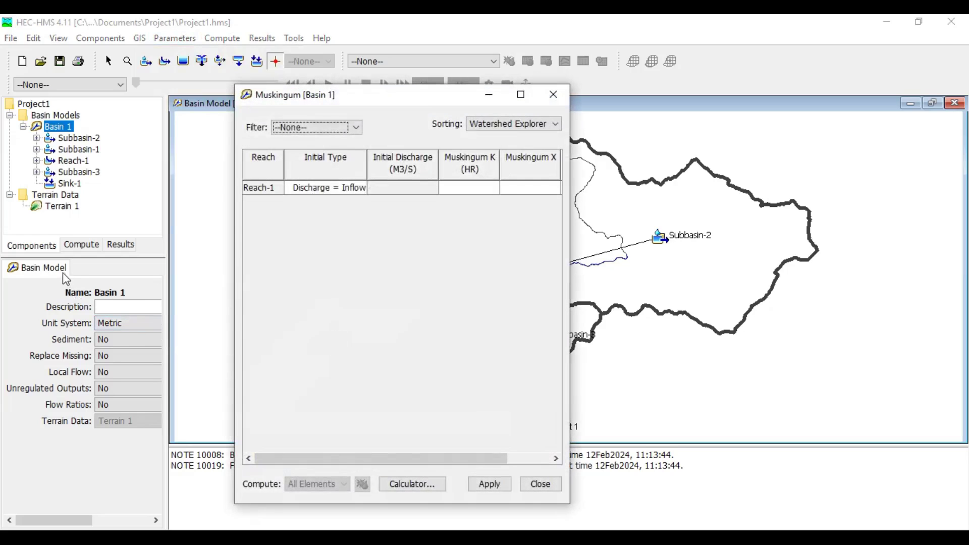
left_click(465, 186)
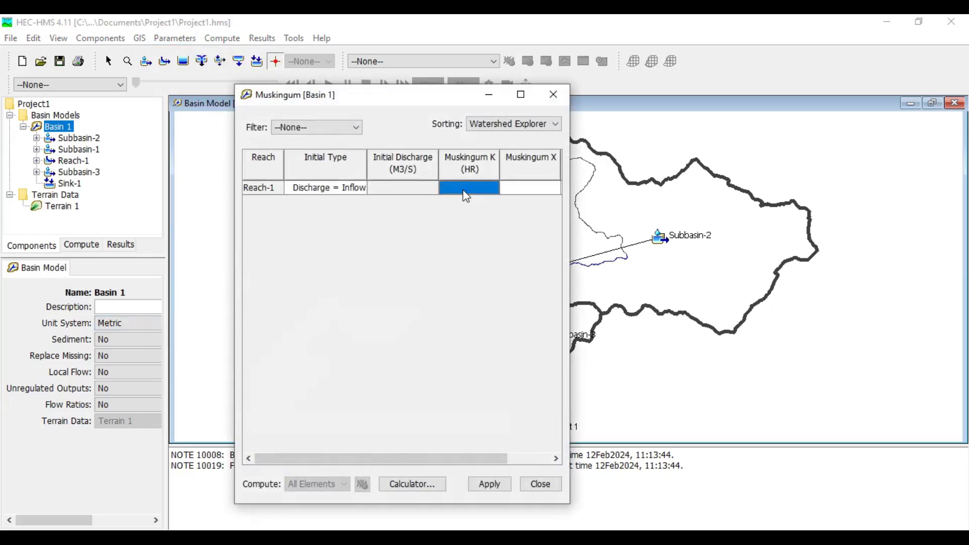
left_click(465, 188)
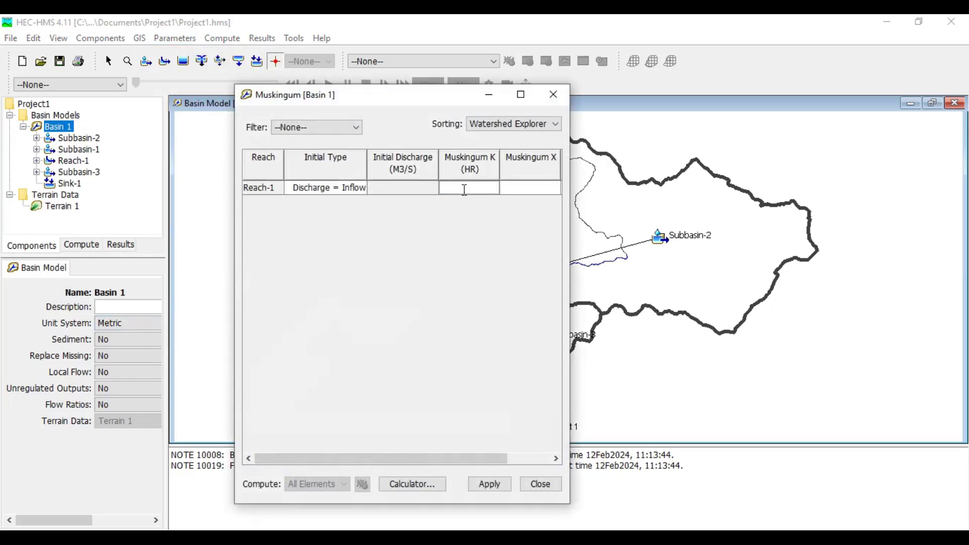
type("0.5")
double_click(513, 189)
type("0.25")
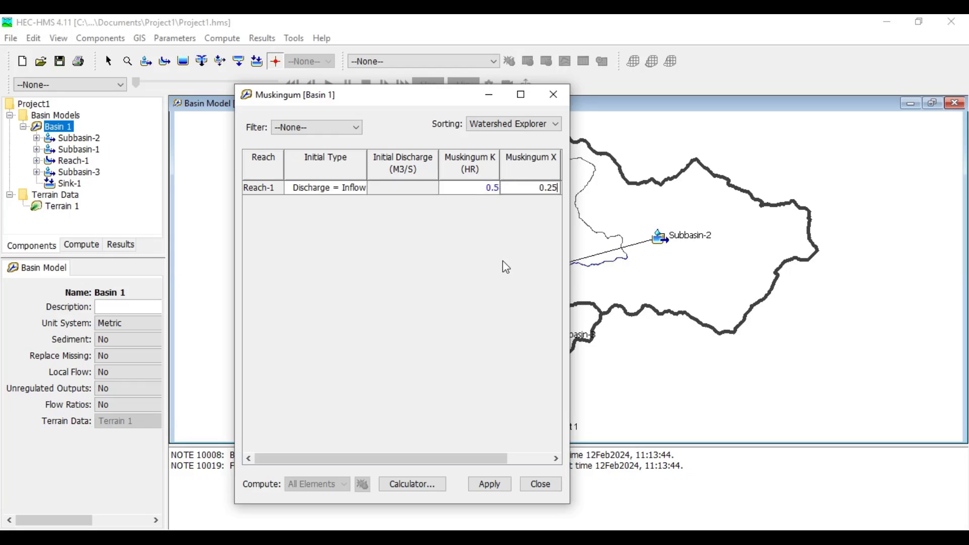
left_click(489, 484)
left_click(534, 486)
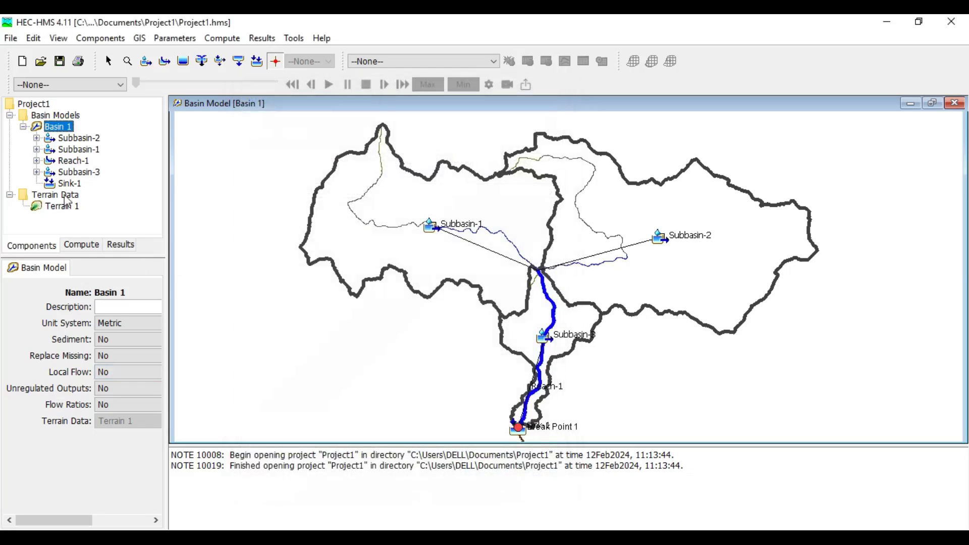
Step: Check the general properties and the SCS loss parameters entered for Subbasin-2
left_click(73, 138)
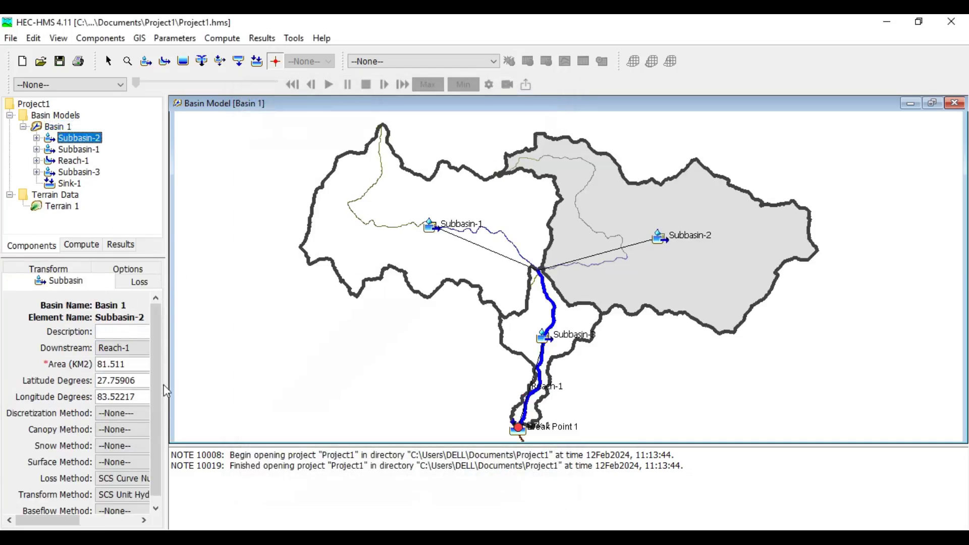
left_click(134, 282)
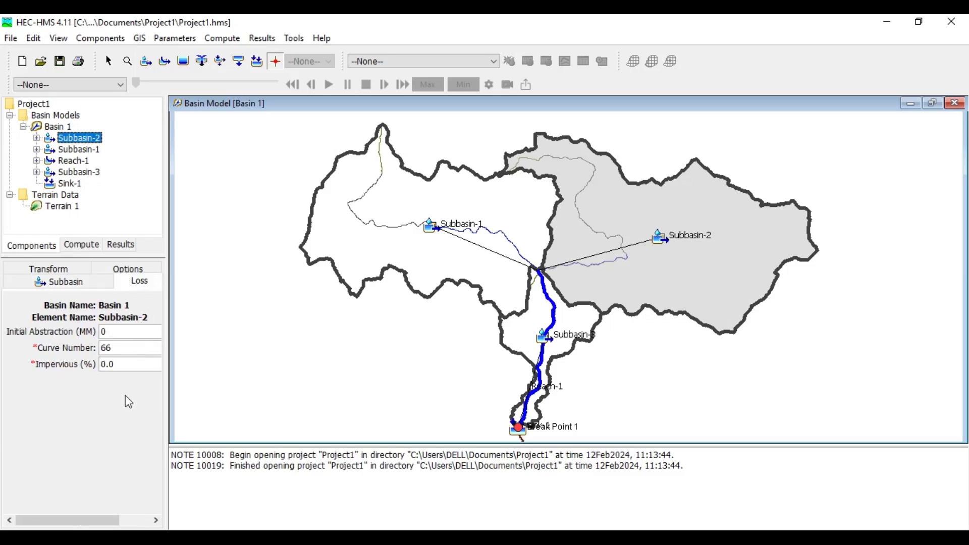
left_click(80, 150)
left_click(77, 138)
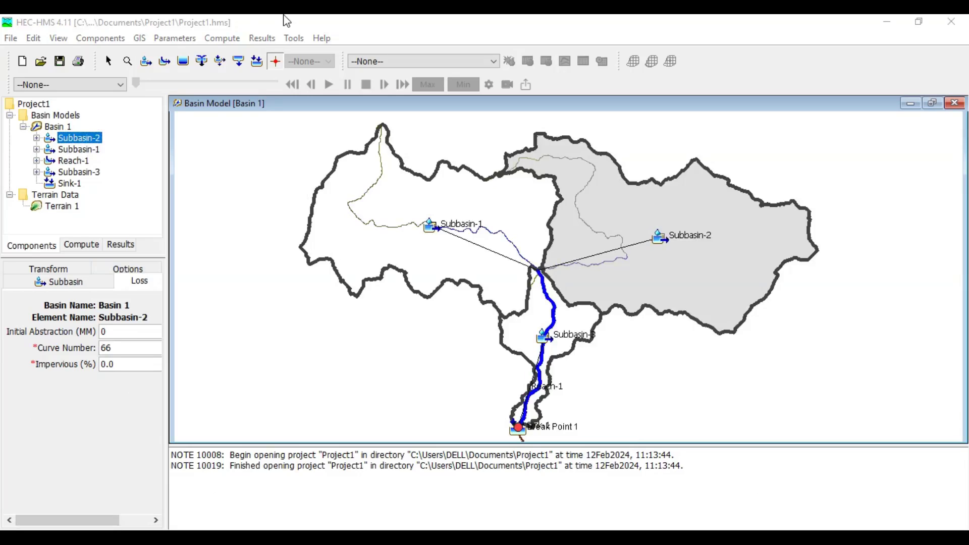
Step: Create a new time-series data component of type Precipitation Gages named Gage 1
left_click(107, 39)
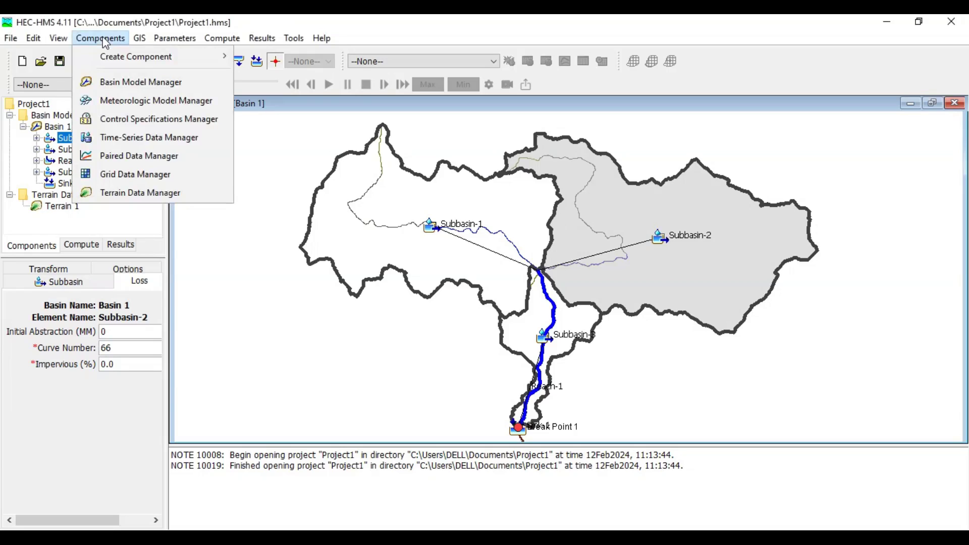
mouse_move(120, 70)
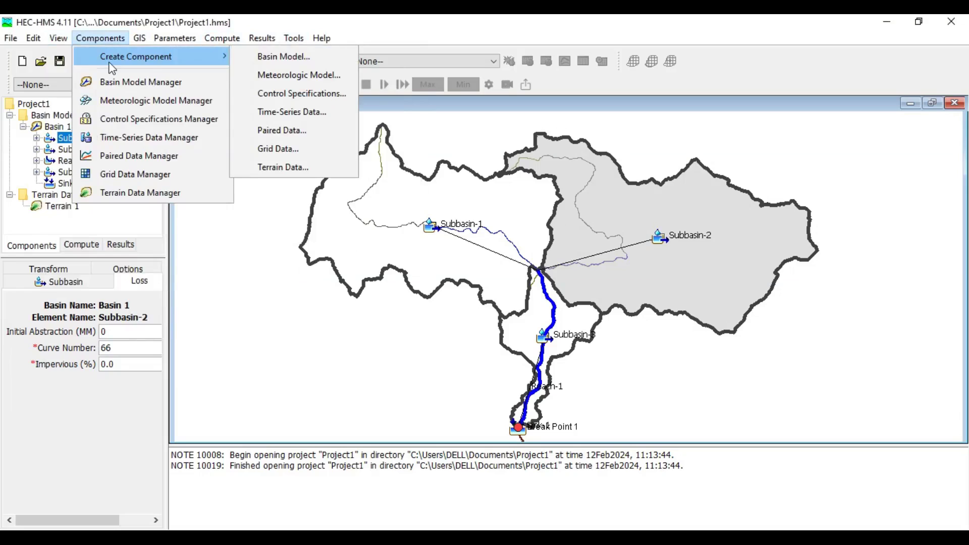
left_click(269, 117)
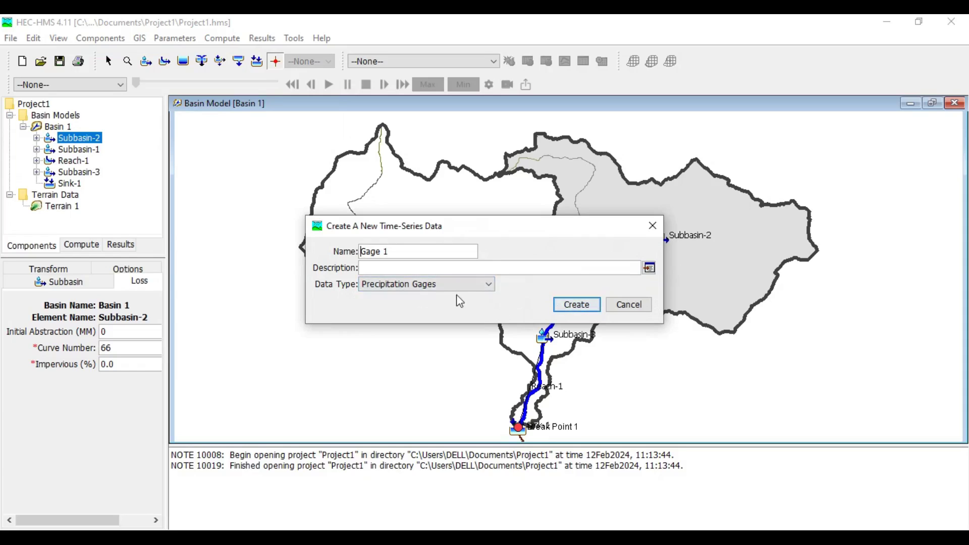
left_click(585, 306)
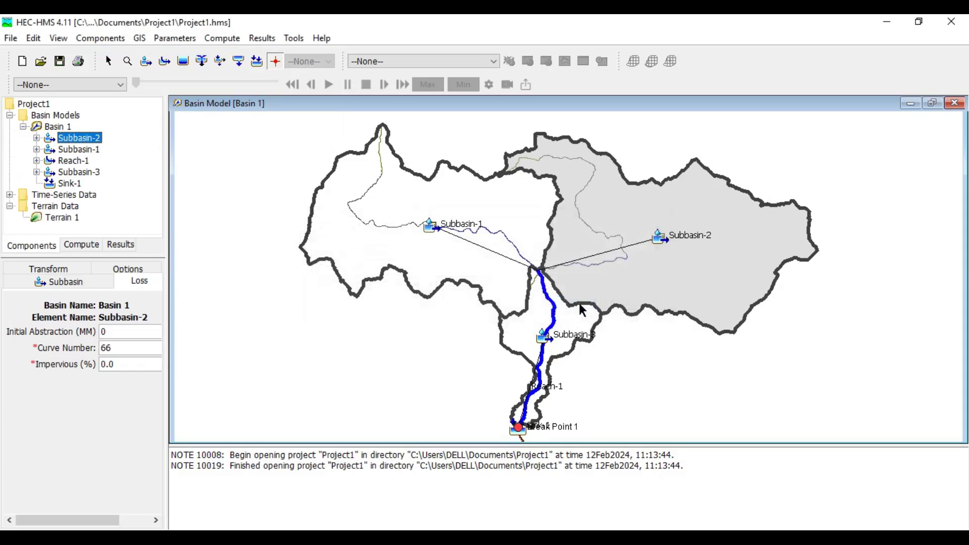
Step: Open Gage 1 in the project tree's precipitation gages and set its time interval to 1 hour
left_click(10, 115)
left_click(10, 127)
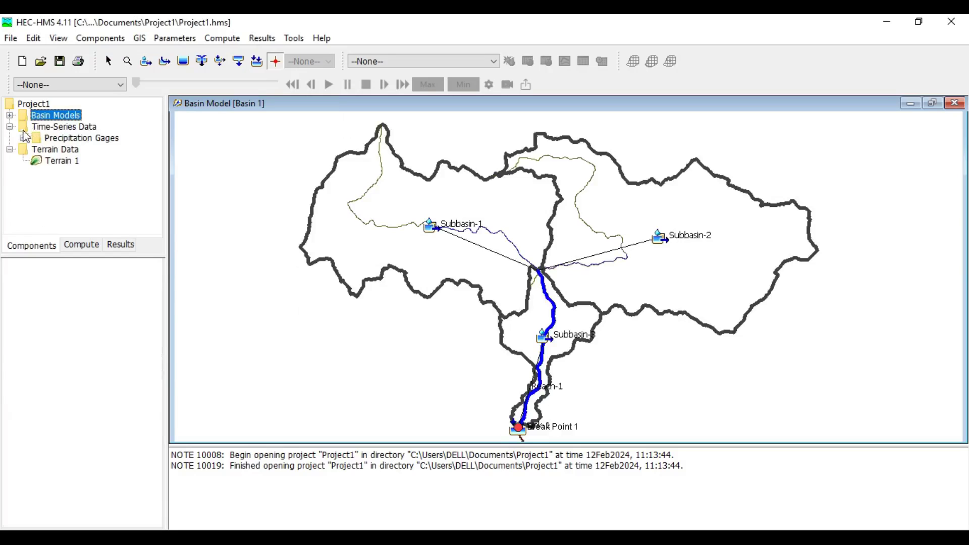
left_click(23, 138)
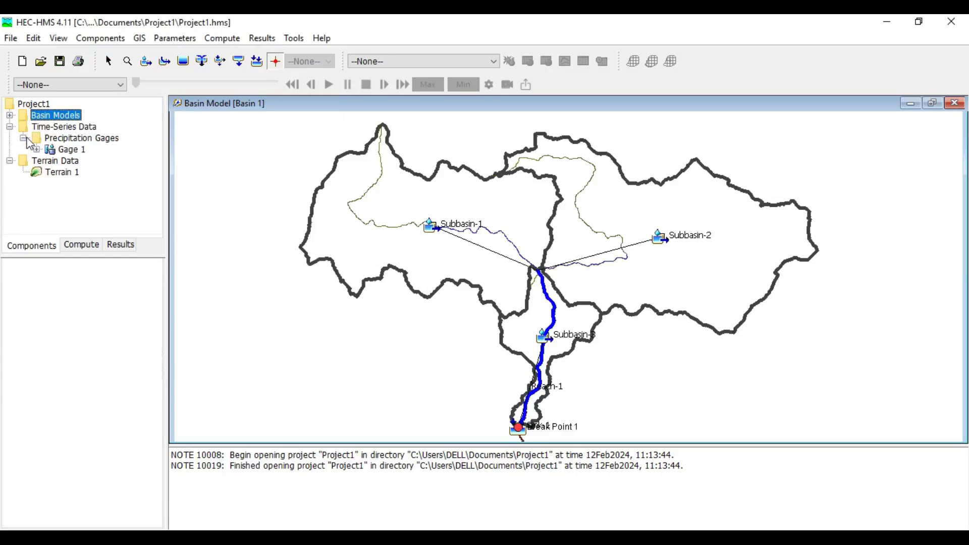
left_click(72, 150)
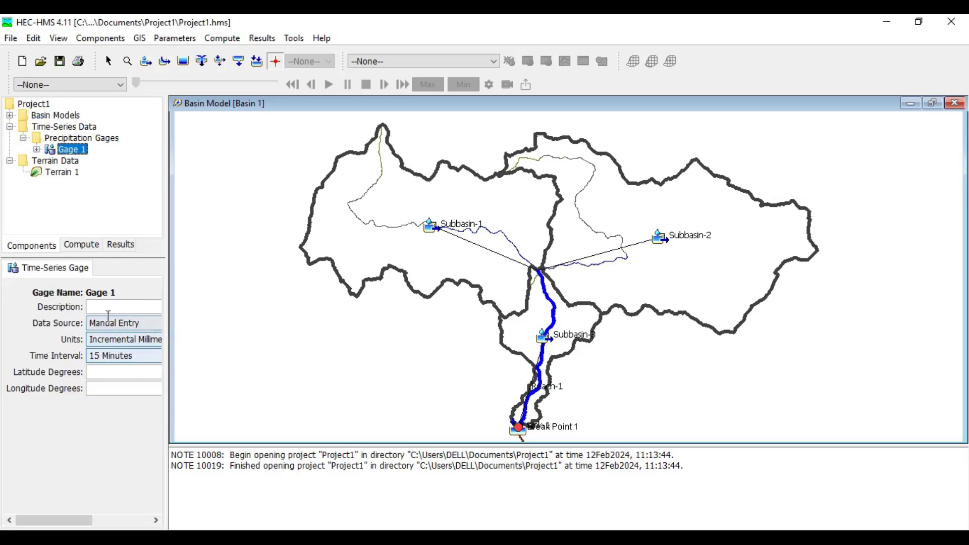
left_click(140, 355)
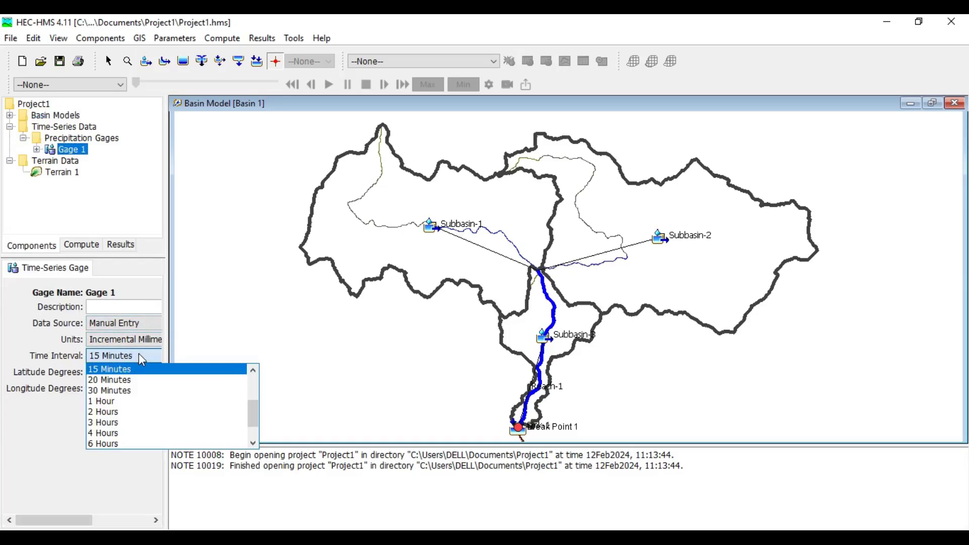
left_click(105, 401)
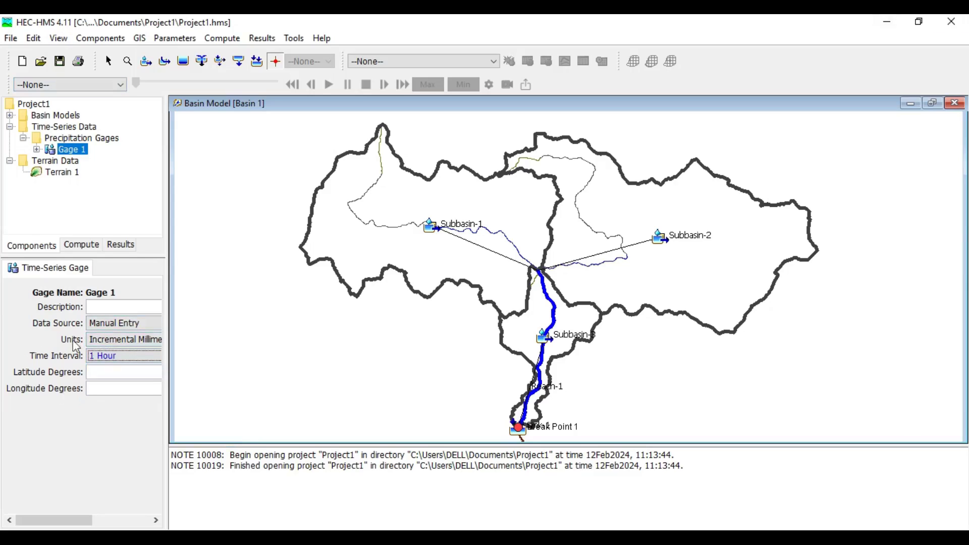
Step: Open Gage 1's time window and set its start to 01Jan2020 at 01:00
left_click(37, 150)
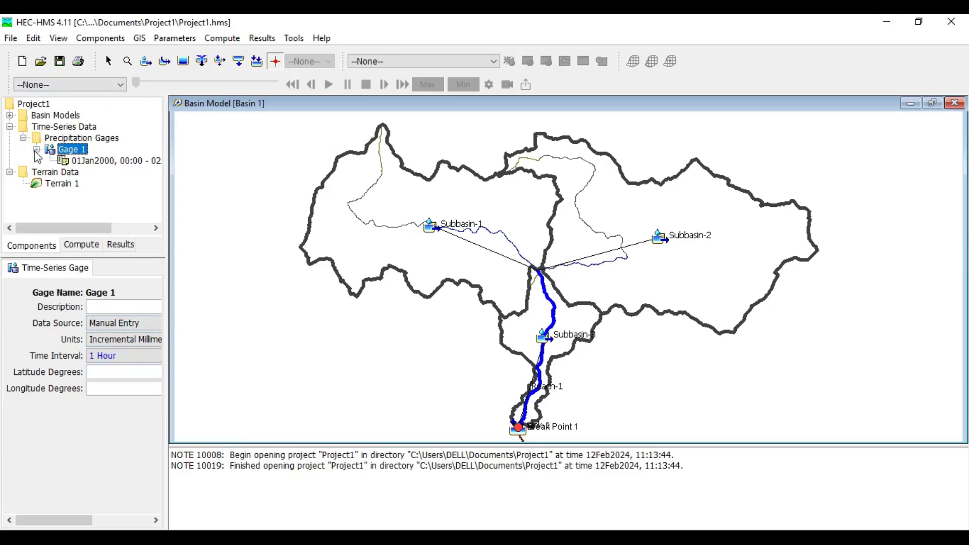
left_click(86, 165)
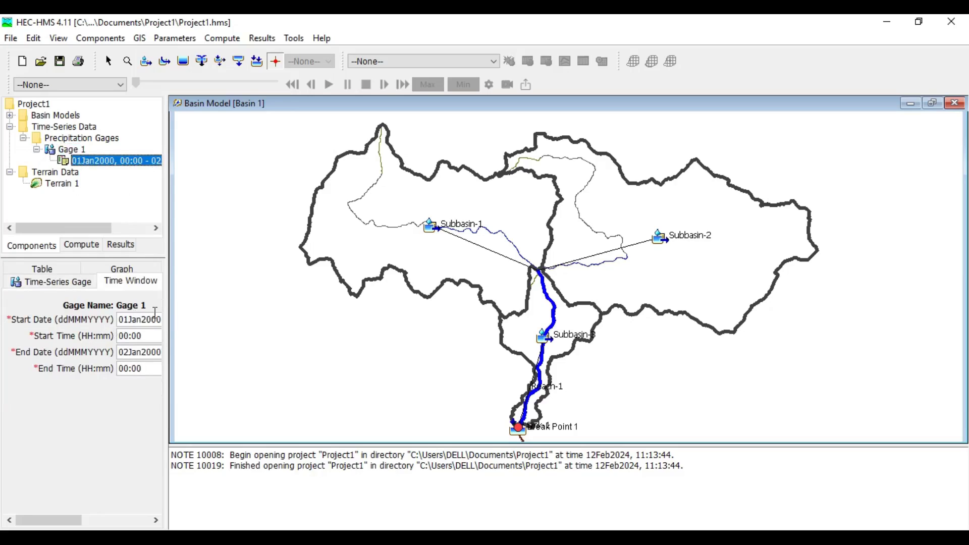
key("BackSpace")
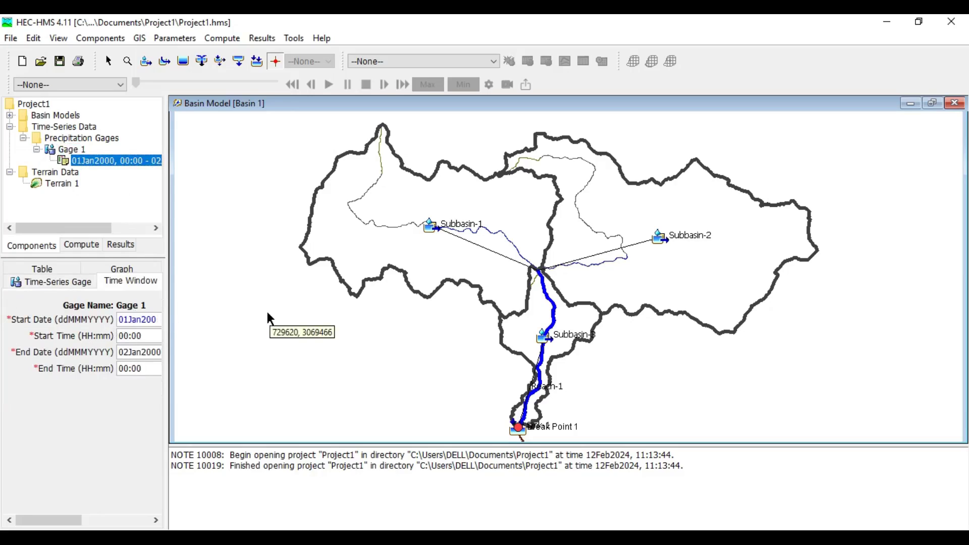
type("2")
left_click(128, 336)
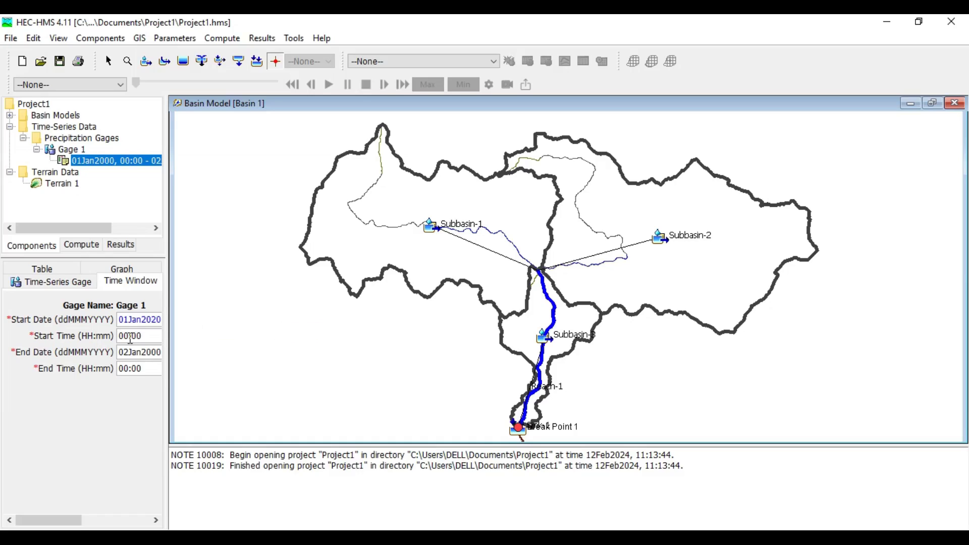
key("BackSpace")
type("1")
Step: Set the end of Gage 1's time window to 01Jan2020 at 11:00
key("BackSpace")
type("1")
left_click(126, 369)
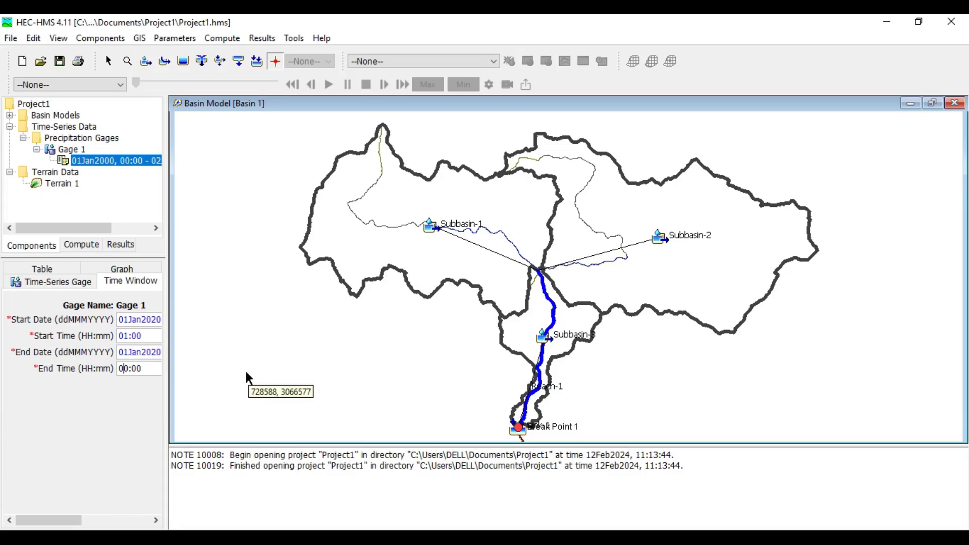
key("Right")
key("BackSpace")
key("BackSpace")
type("11")
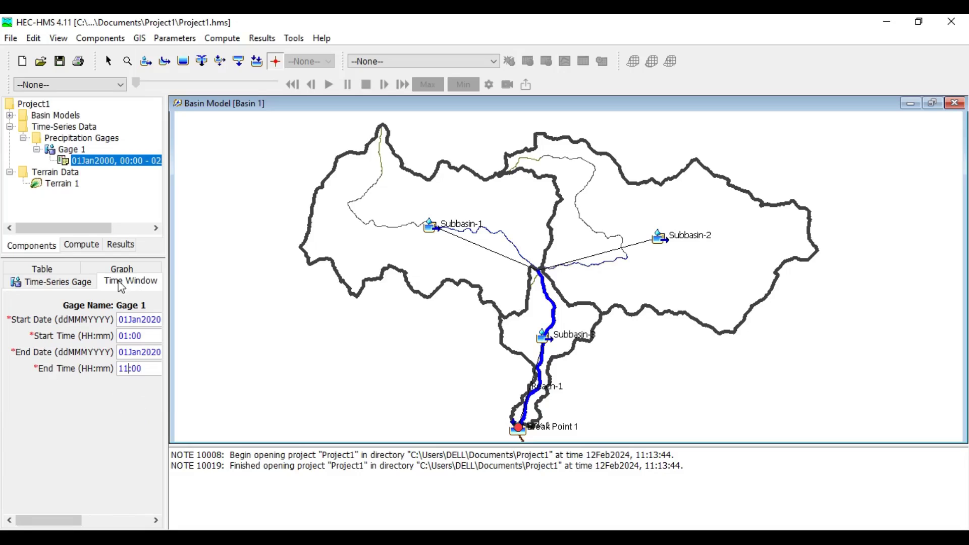
Step: Enter Gage 1's precipitation values for 02:00 to 04:00 as 0.25, 0.6 and 0.9 mm
left_click(44, 271)
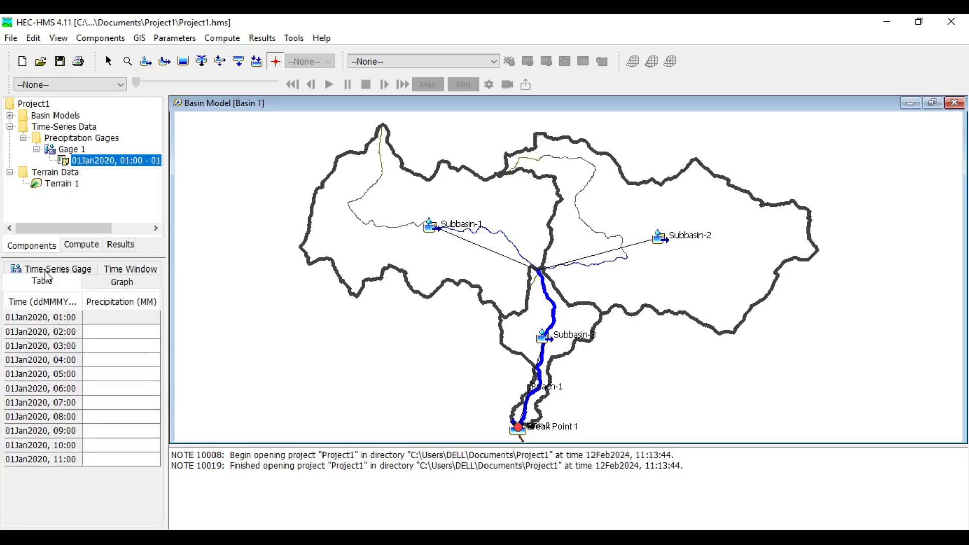
left_click(113, 333)
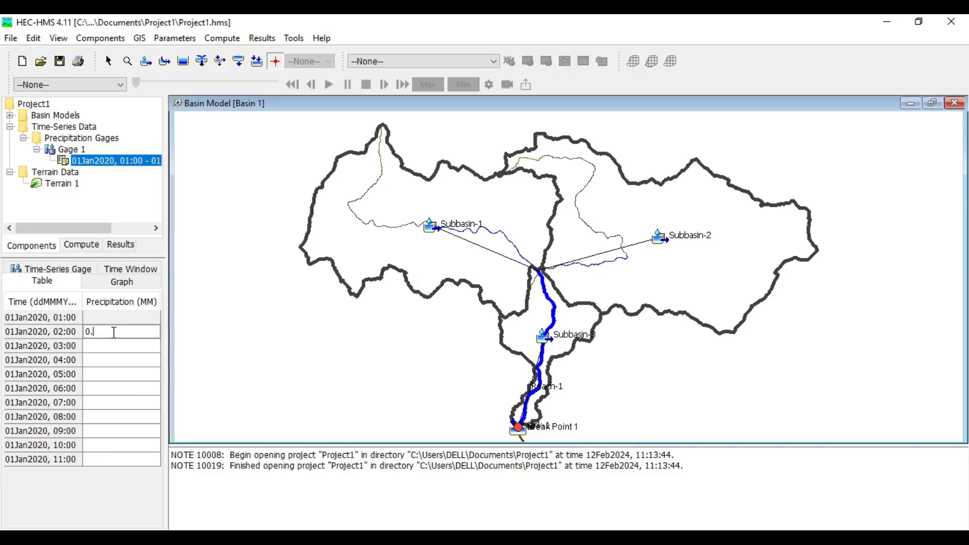
key("Return")
type("0.")
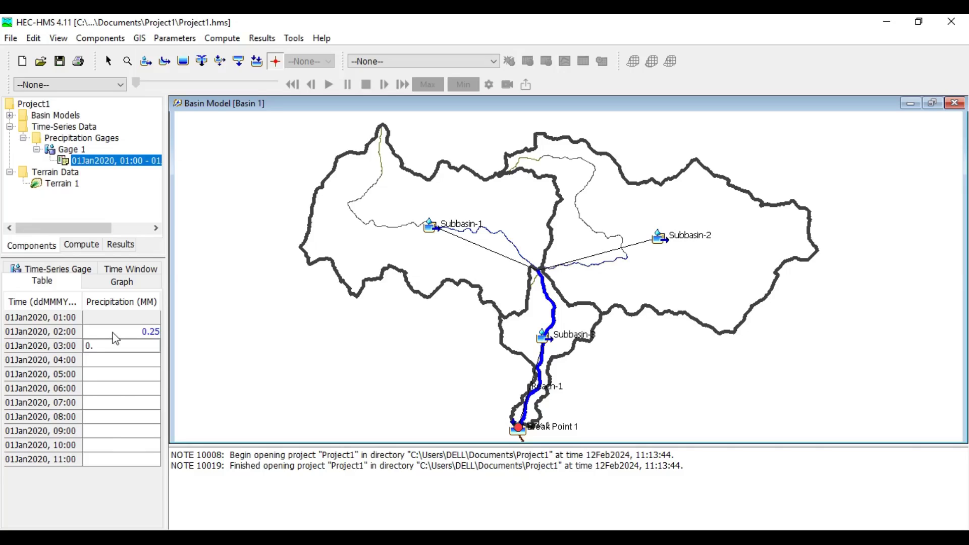
type("6")
key("Return")
type("0.")
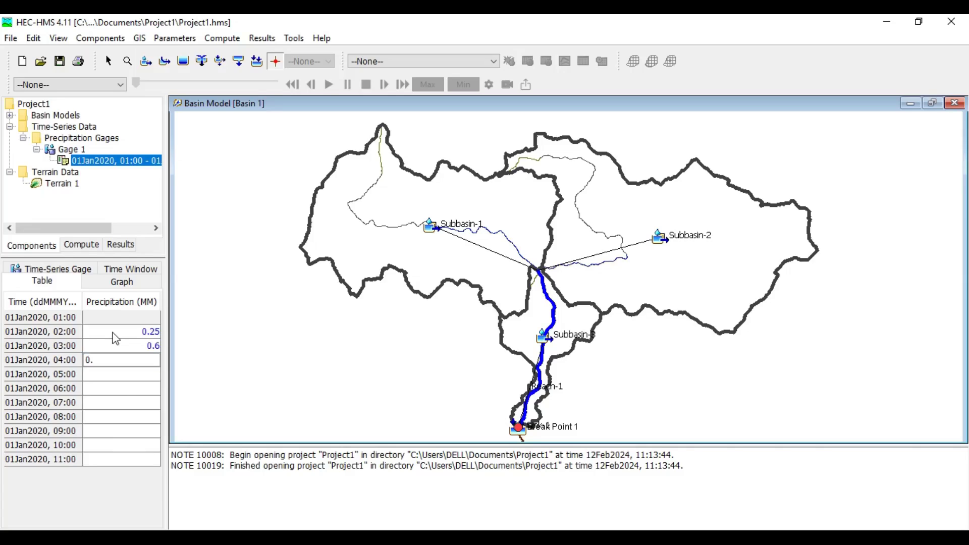
type("9")
key("Return")
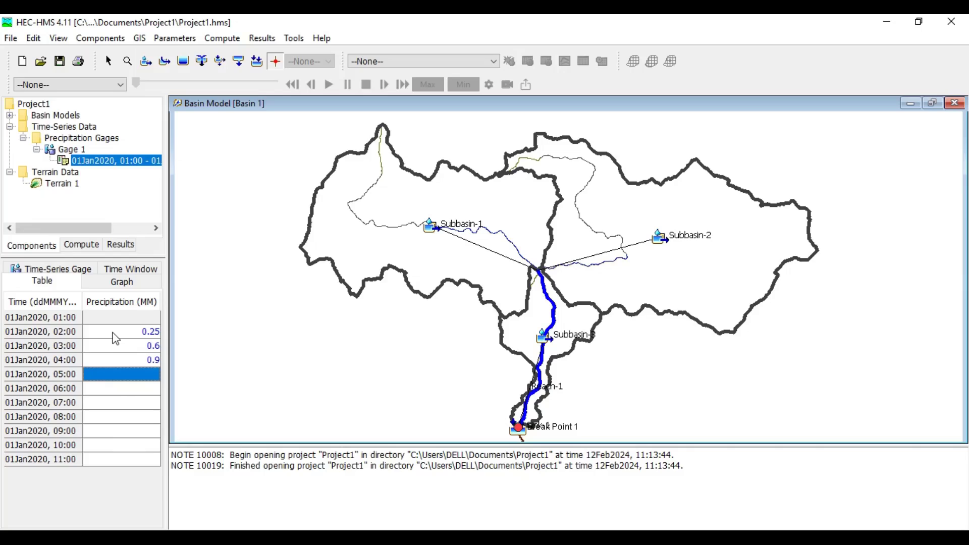
Step: Enter precipitation of 1.2, 1.5 and 1.3 mm for 05:00 to 07:00 in Gage 1
type("1")
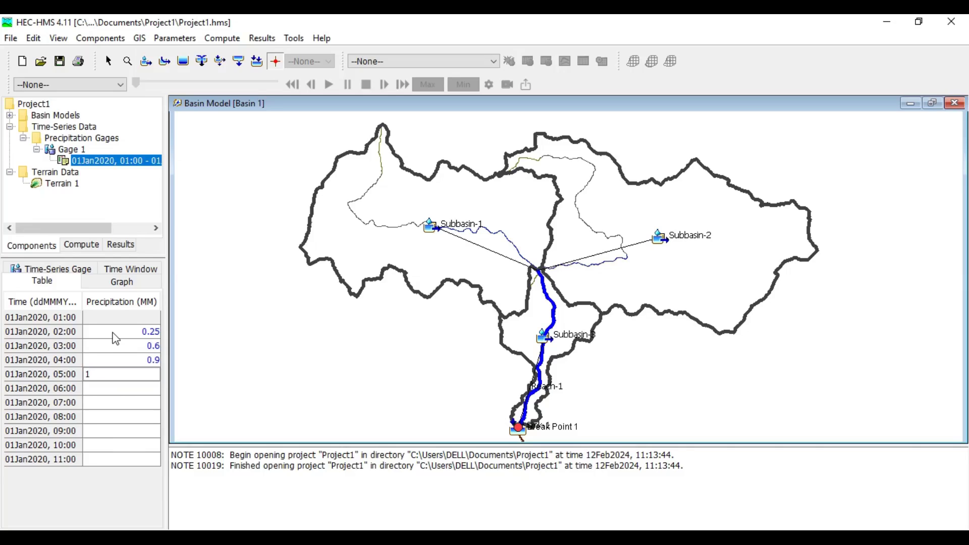
type(".2")
key("Return")
type("1.5")
key("Return")
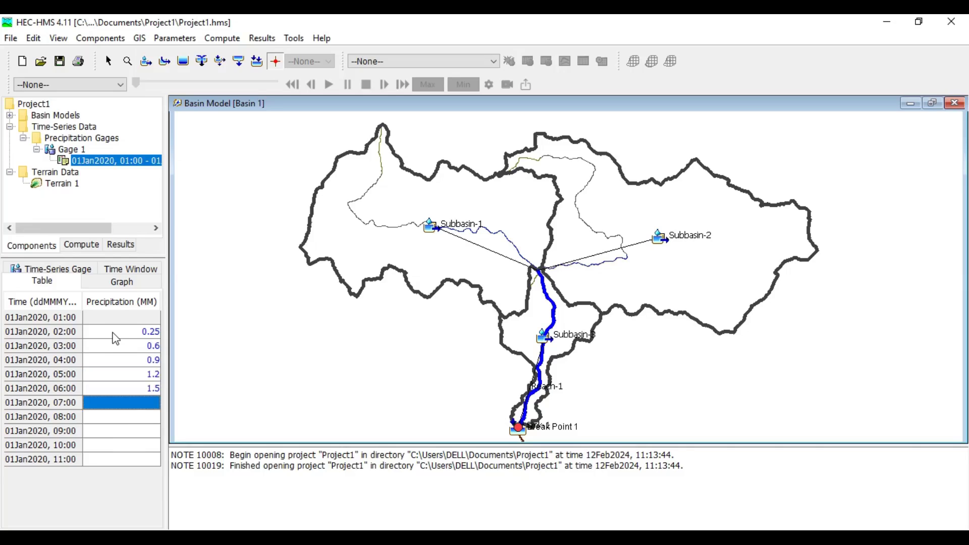
type("1")
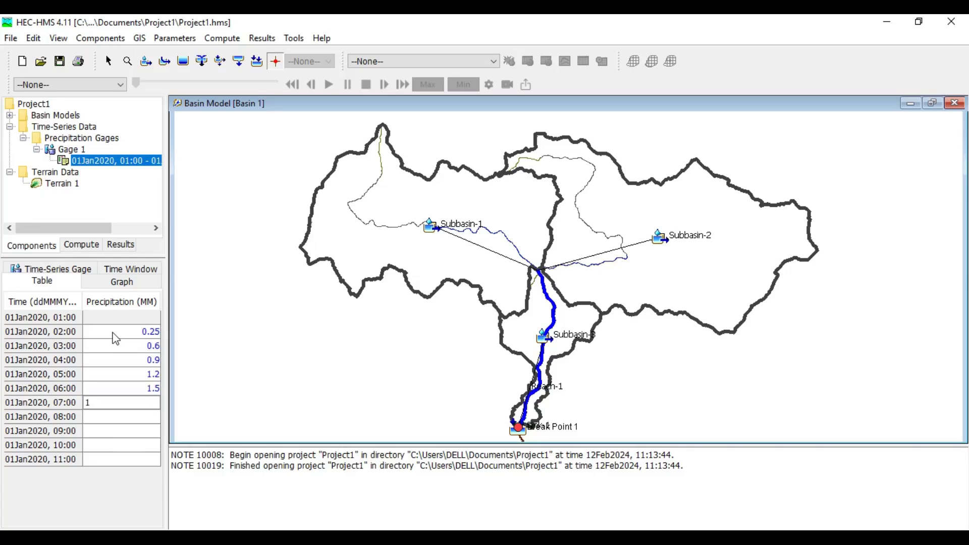
type(".3")
key("Return")
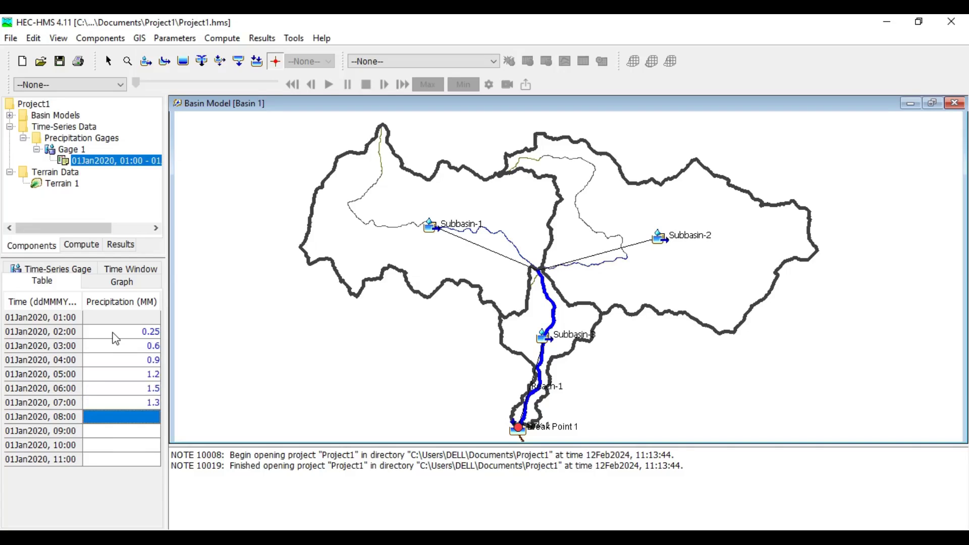
Step: Enter precipitation of 1.1, 0.8, 0.3 and 0 mm for 08:00 to 11:00, and review Gage 1's graph, table and time window
type("1.1")
key("Return")
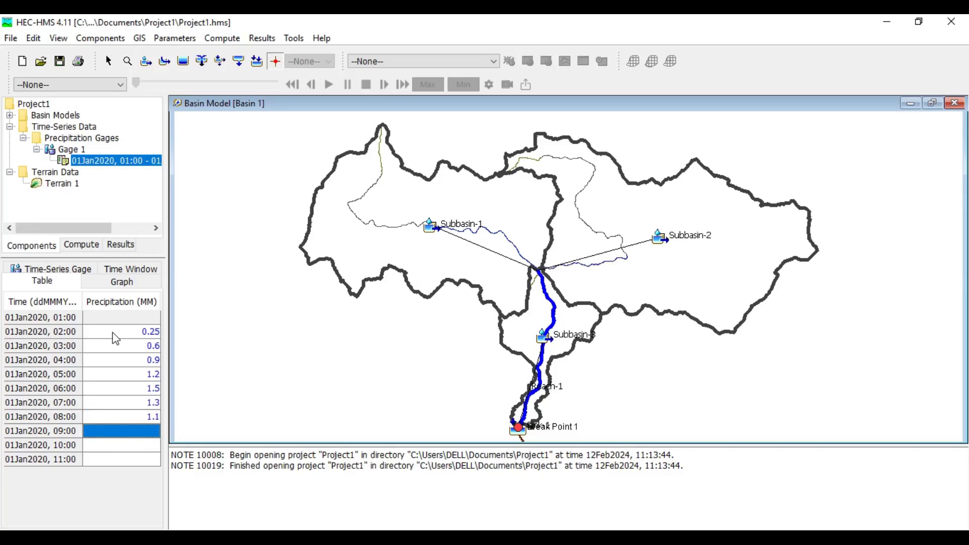
type("0.8")
key("Return")
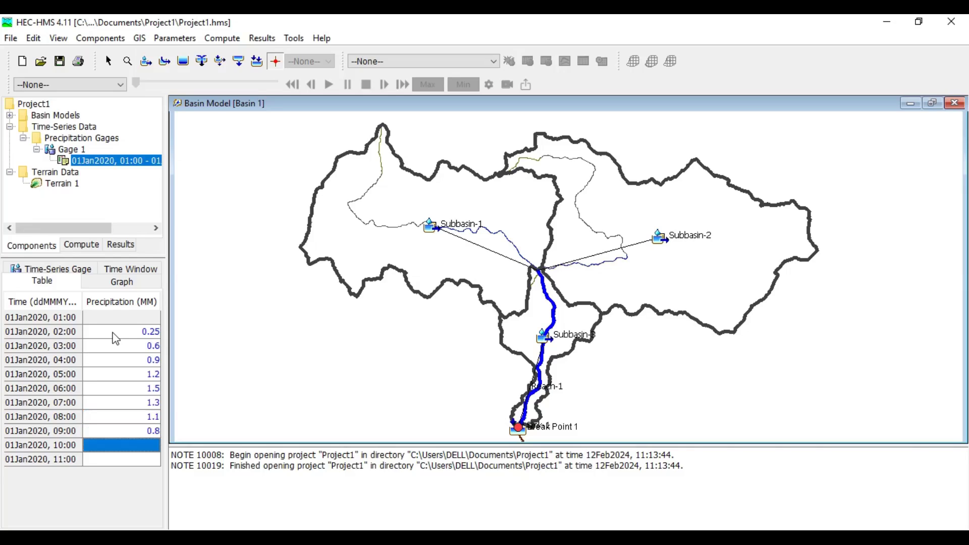
type("0.3")
key("Return")
type("0")
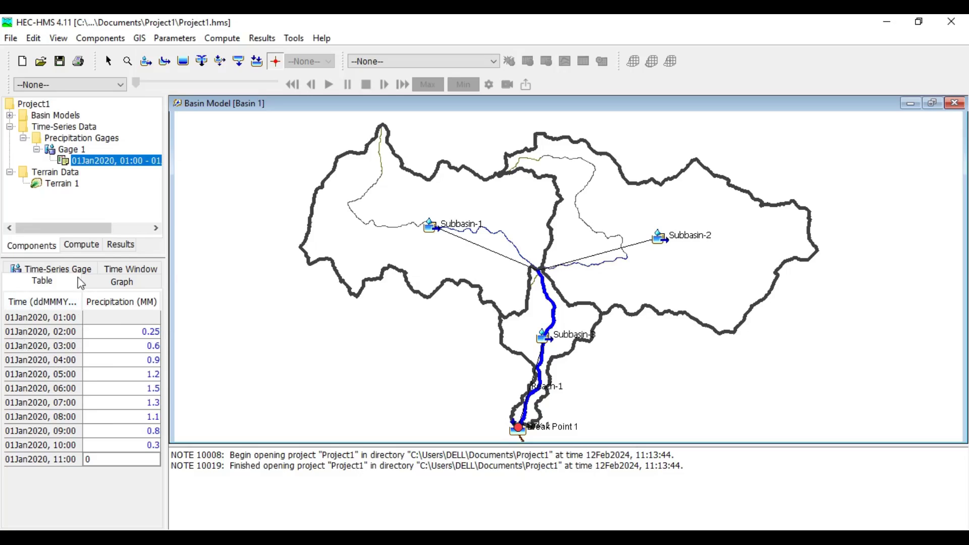
left_click(99, 284)
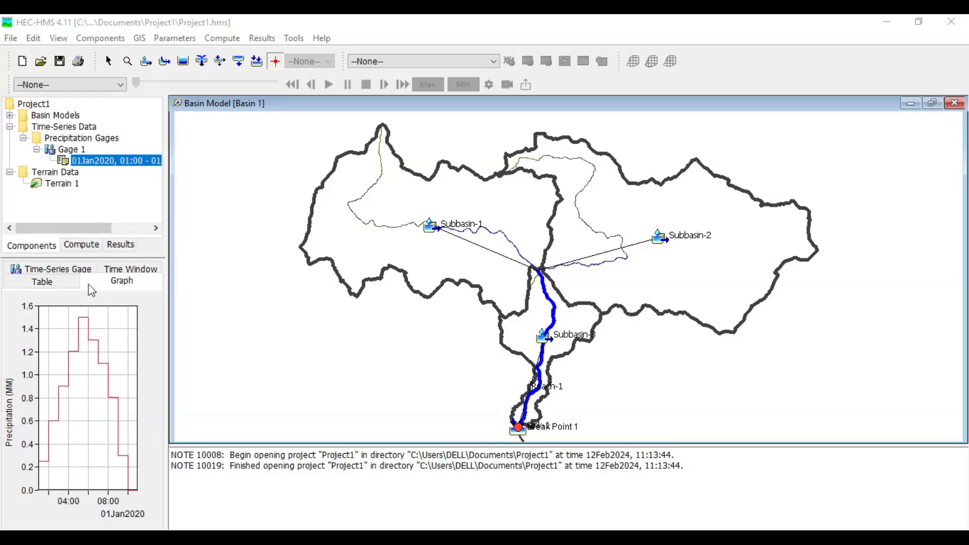
left_click(123, 268)
left_click(43, 268)
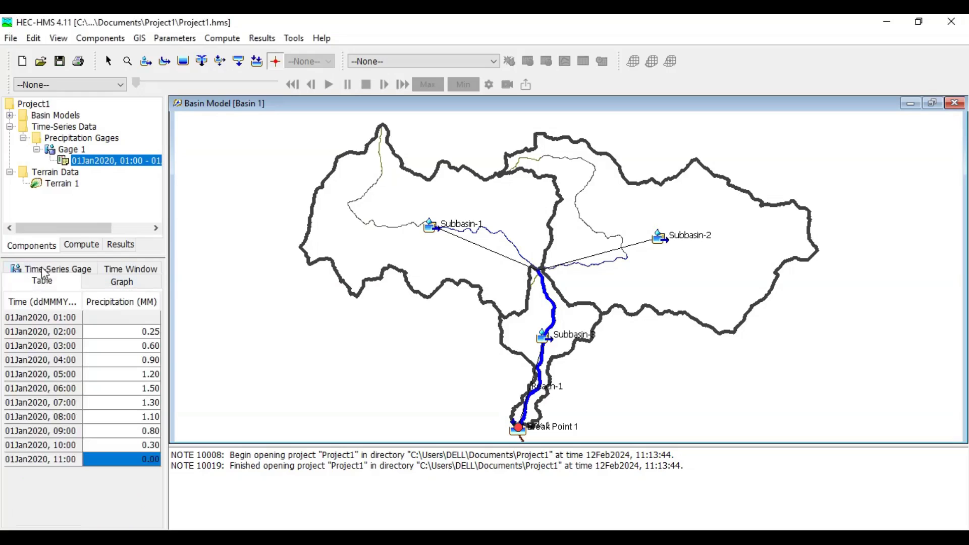
left_click(130, 269)
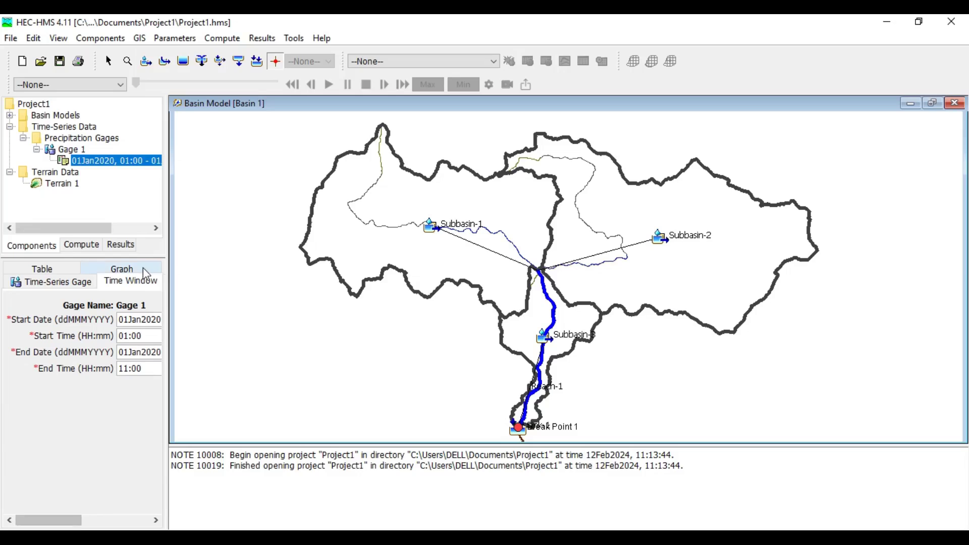
Step: Create a new meteorologic model component named Met 1
left_click(115, 41)
mouse_move(120, 56)
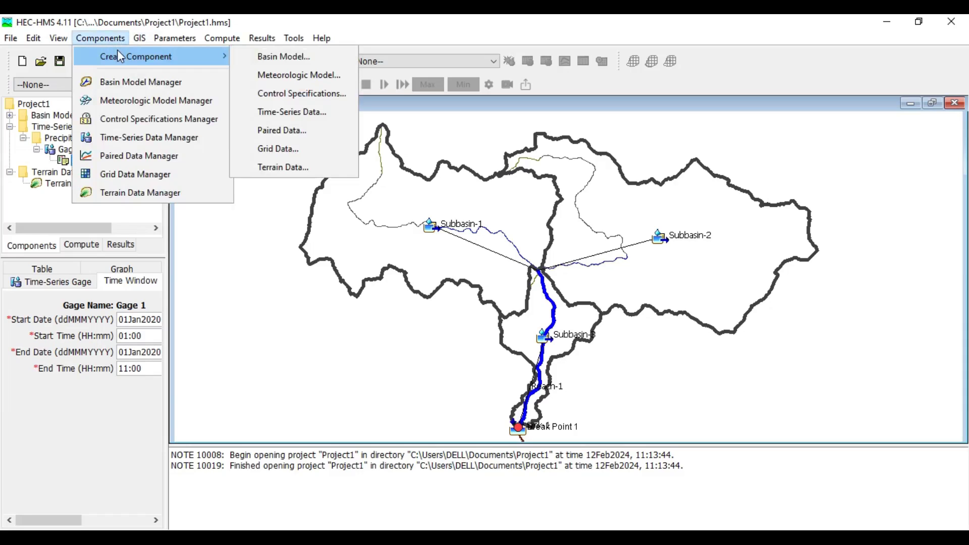
left_click(287, 75)
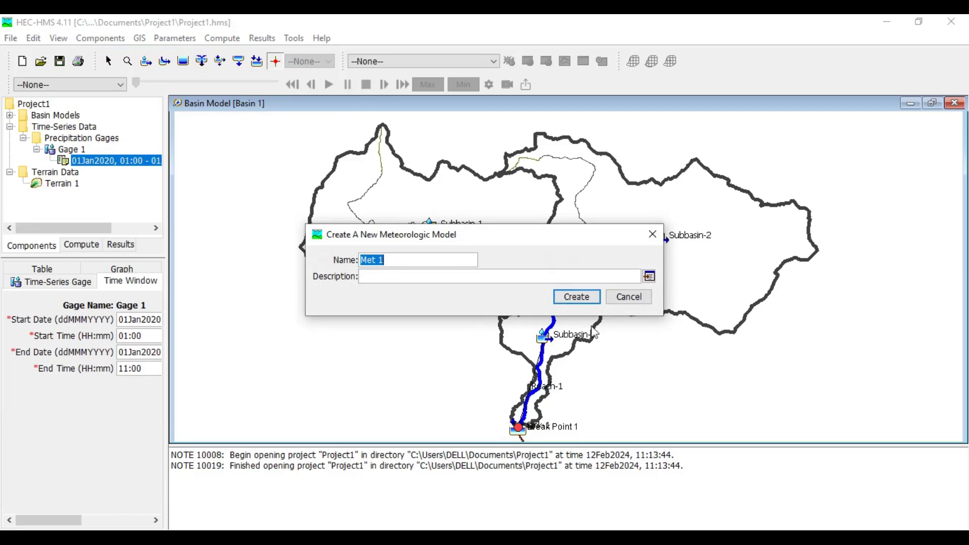
left_click(580, 299)
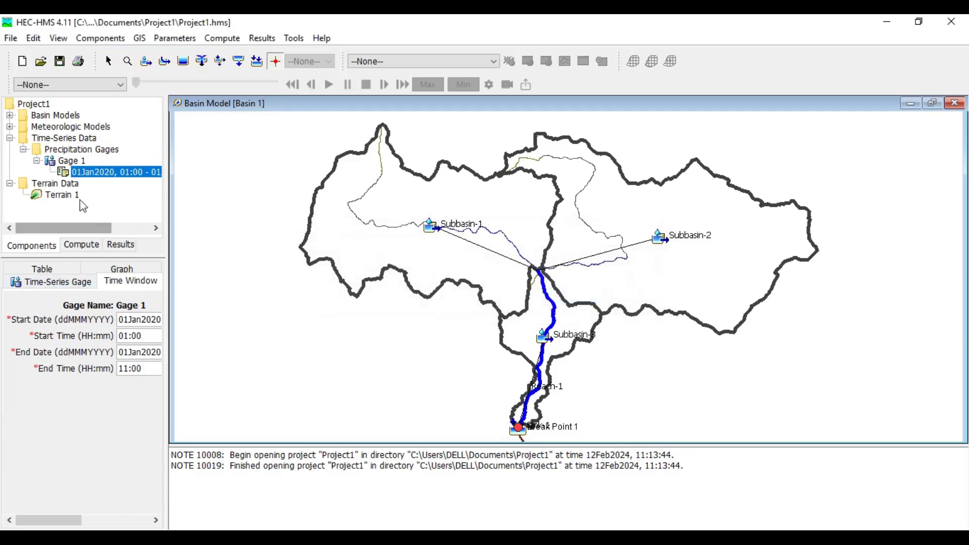
Step: Open Met 1 in the project tree and set its Replace Missing option to Set To Default
left_click(9, 138)
left_click(9, 126)
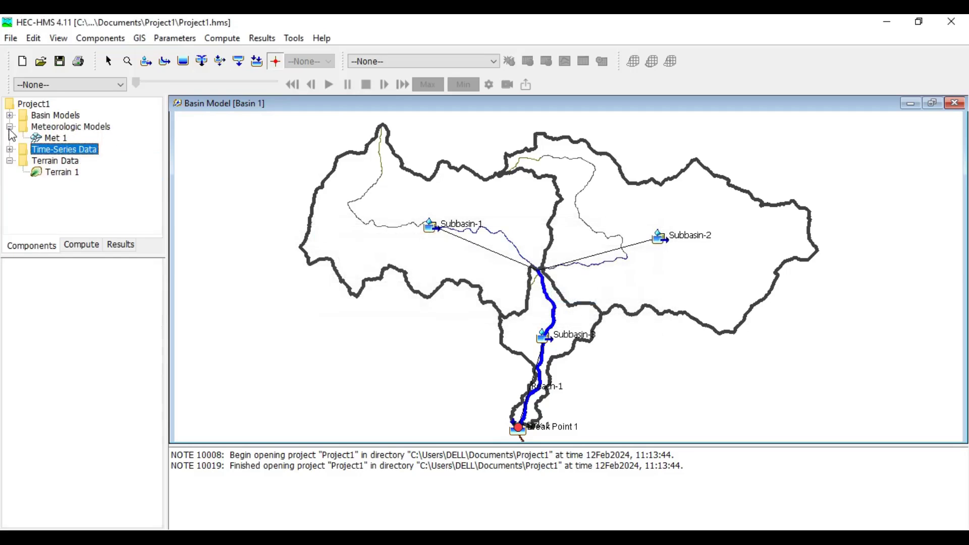
left_click(53, 140)
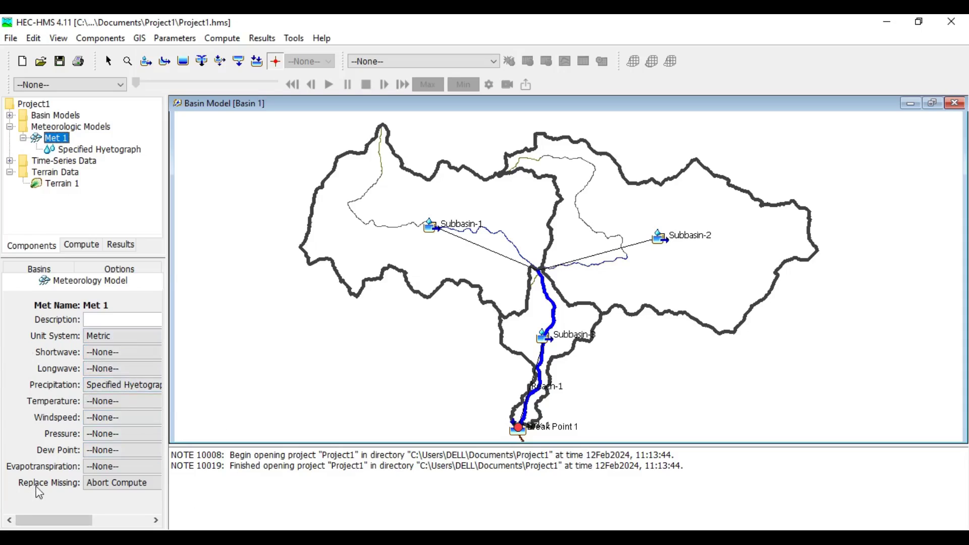
left_click(133, 484)
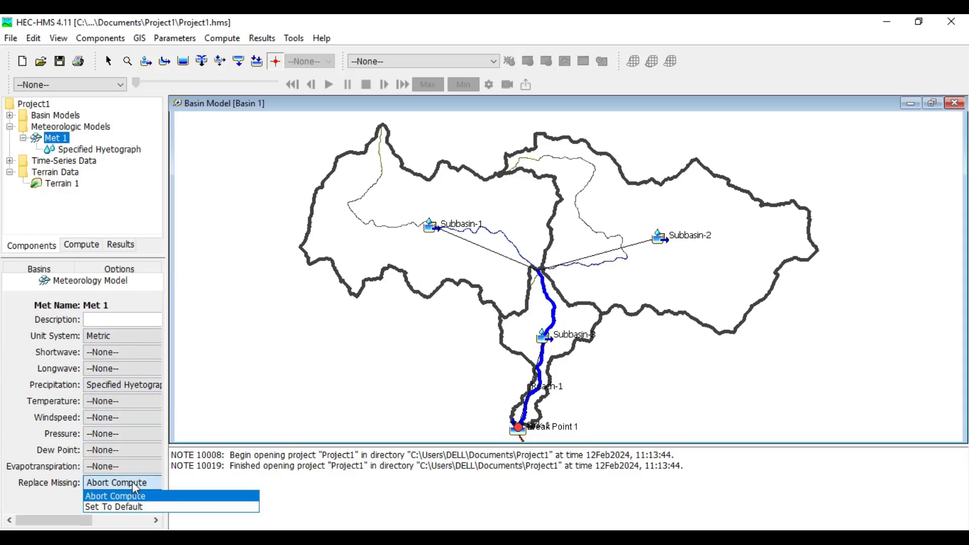
left_click(129, 507)
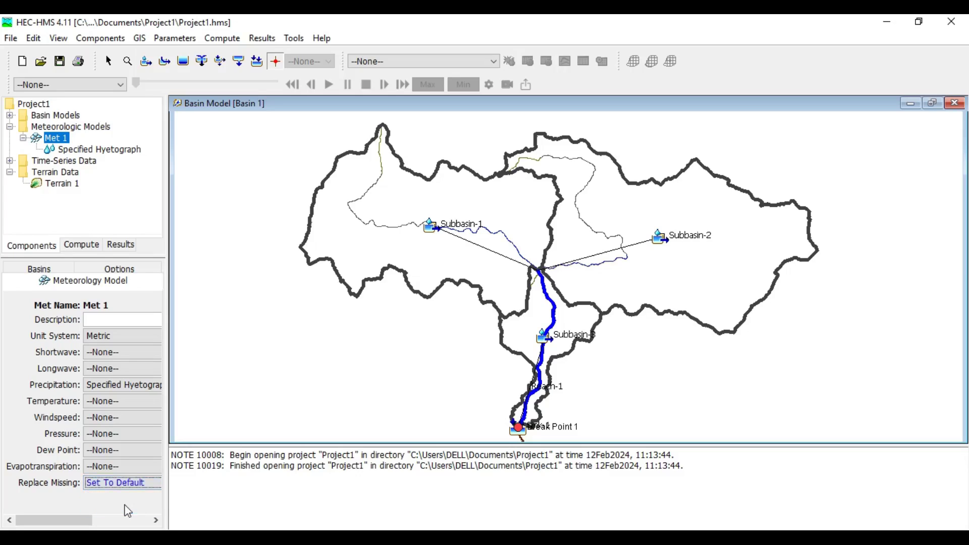
Step: Include Basin 1's subbasins in the Met 1 meteorologic model and check its total override and general settings
left_click(40, 273)
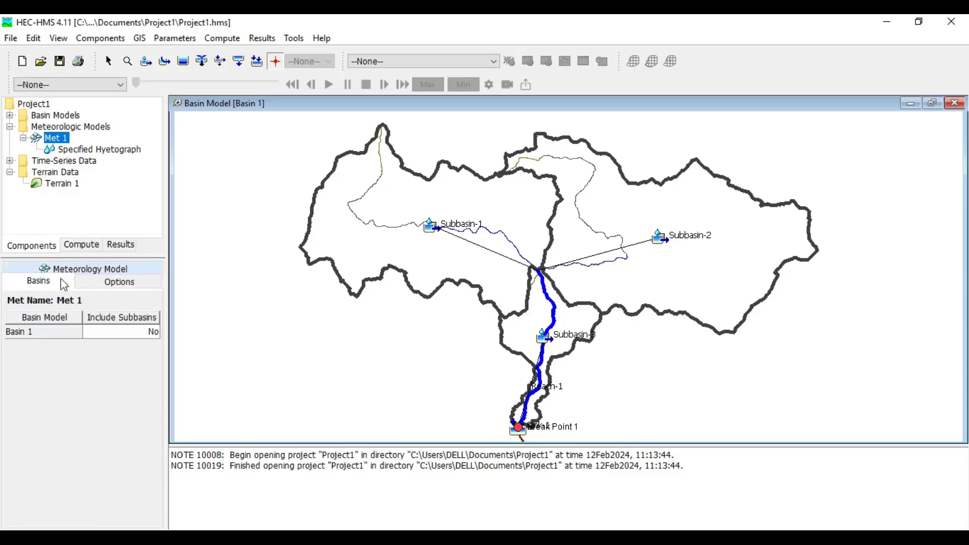
left_click(128, 334)
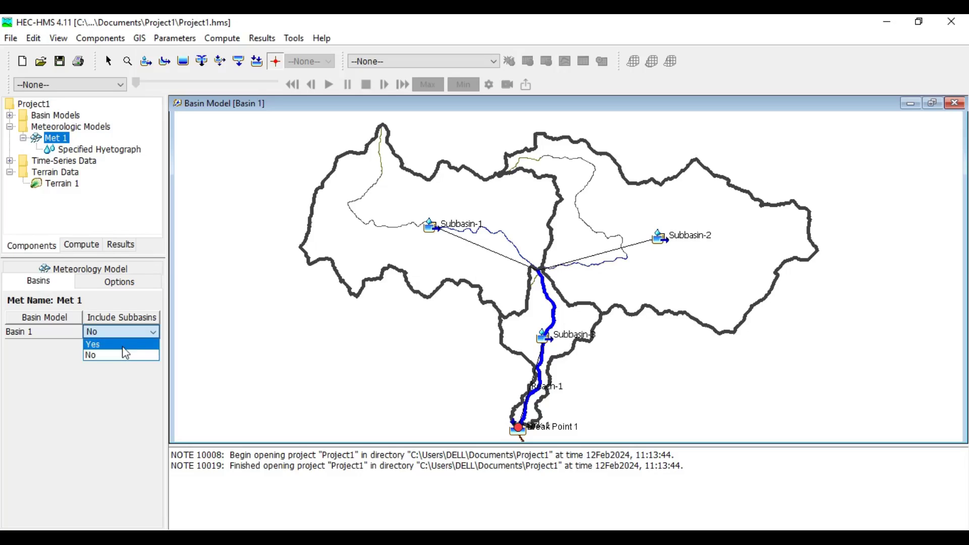
left_click(123, 346)
left_click(119, 282)
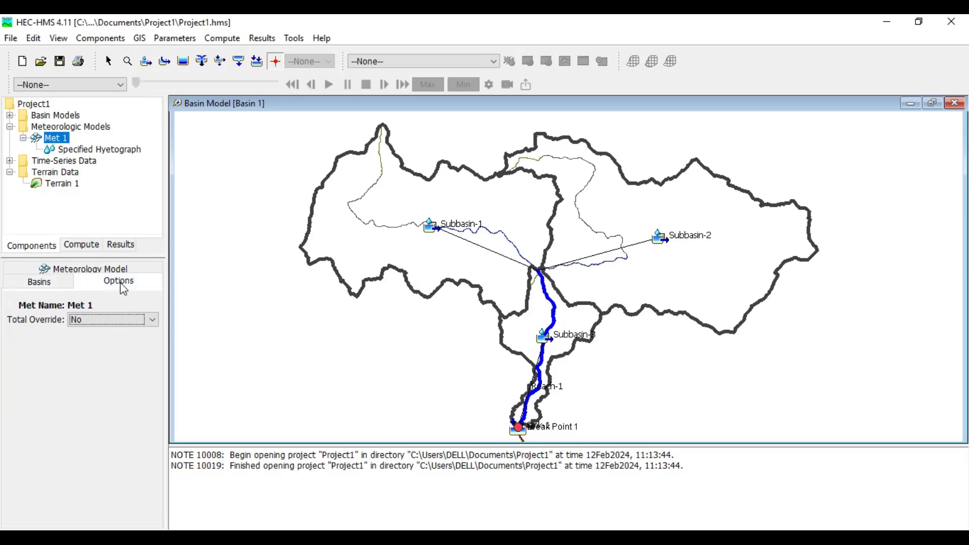
left_click(51, 281)
left_click(84, 285)
left_click(44, 283)
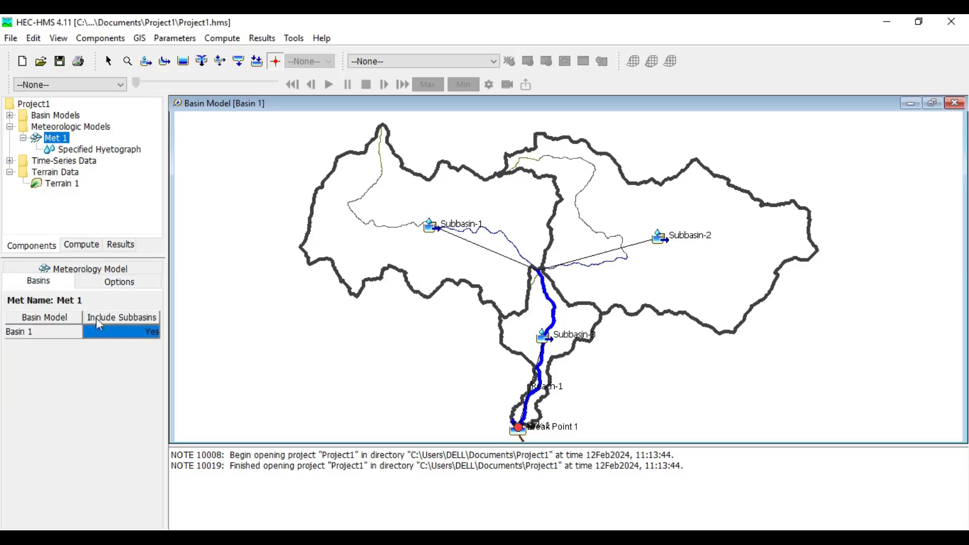
left_click(92, 270)
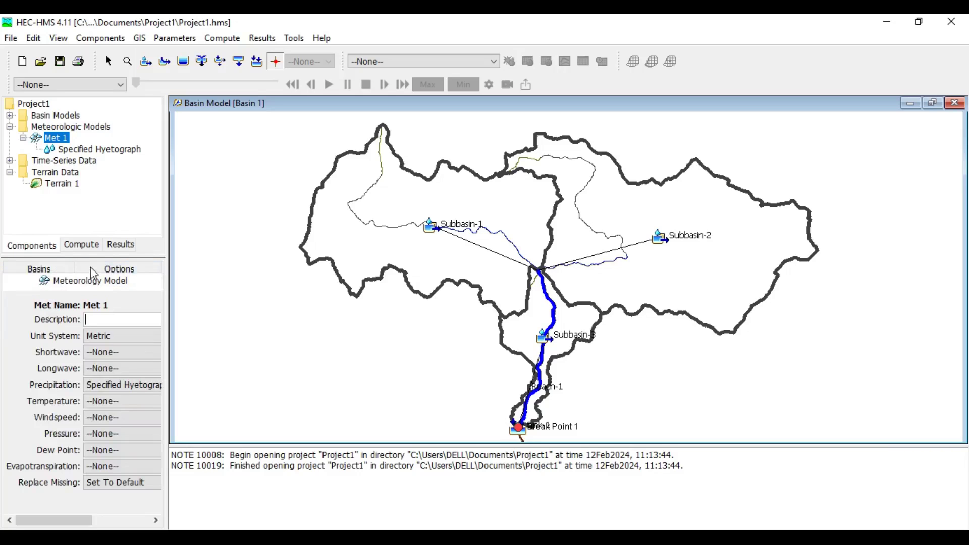
Step: Assign Gage 1 to Subbasin-1, Subbasin-2 and Subbasin-3 in Met 1's specified hyetograph and save the project
left_click(75, 151)
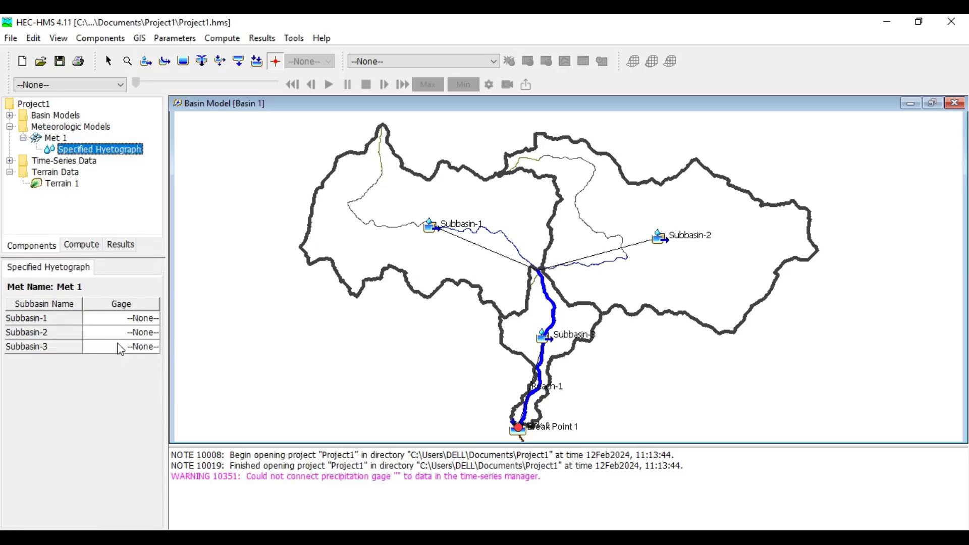
left_click(144, 323)
left_click(129, 344)
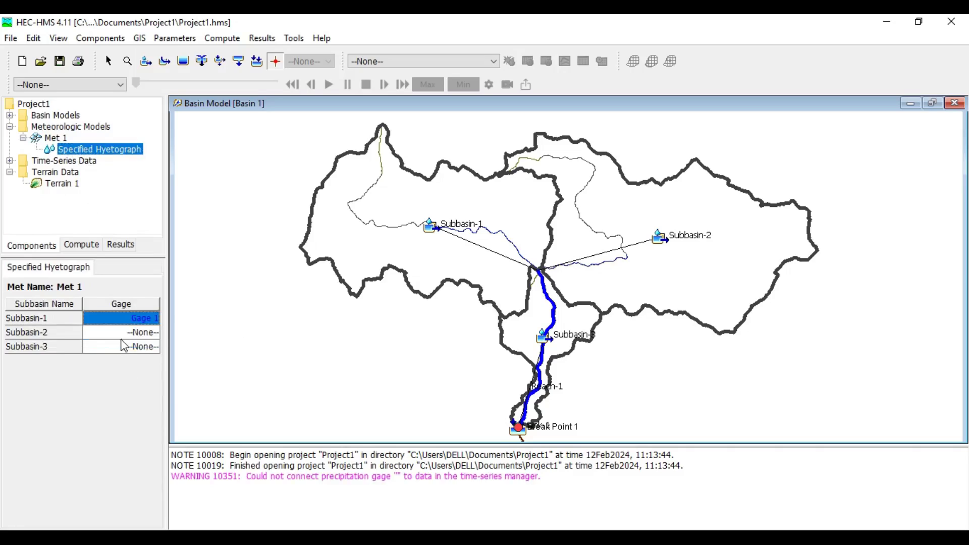
left_click(120, 333)
left_click(125, 350)
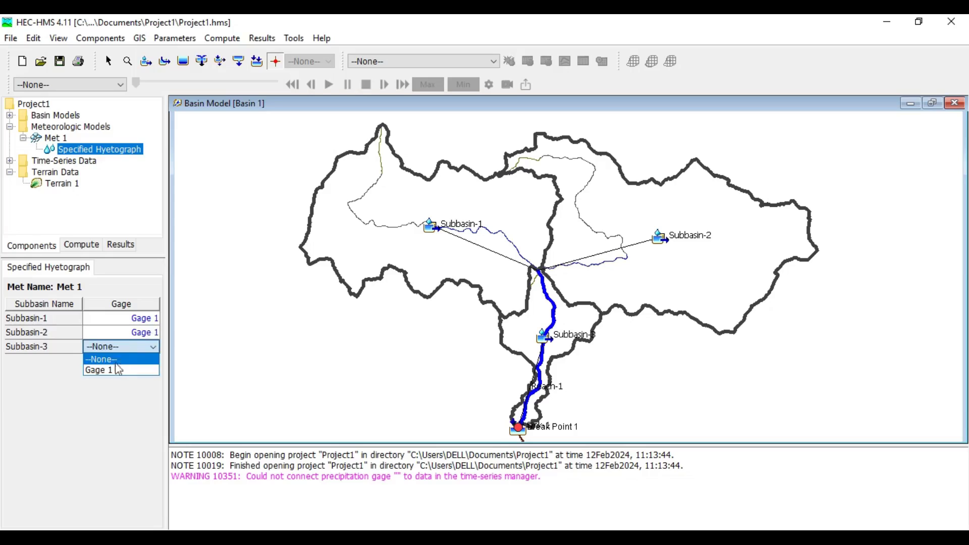
left_click(107, 370)
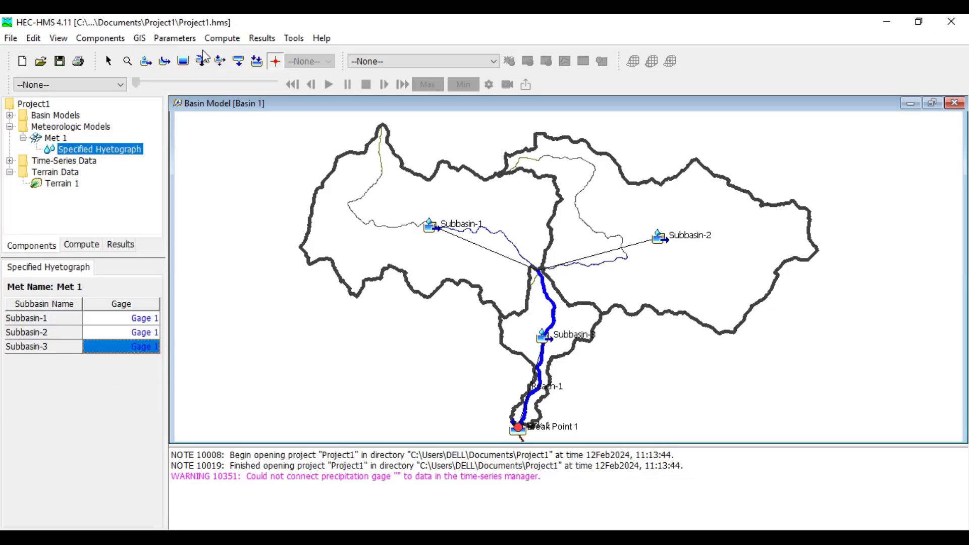
left_click(56, 62)
Step: Create a new control specifications component named Control 1 and open it in the project tree
left_click(103, 39)
mouse_move(178, 56)
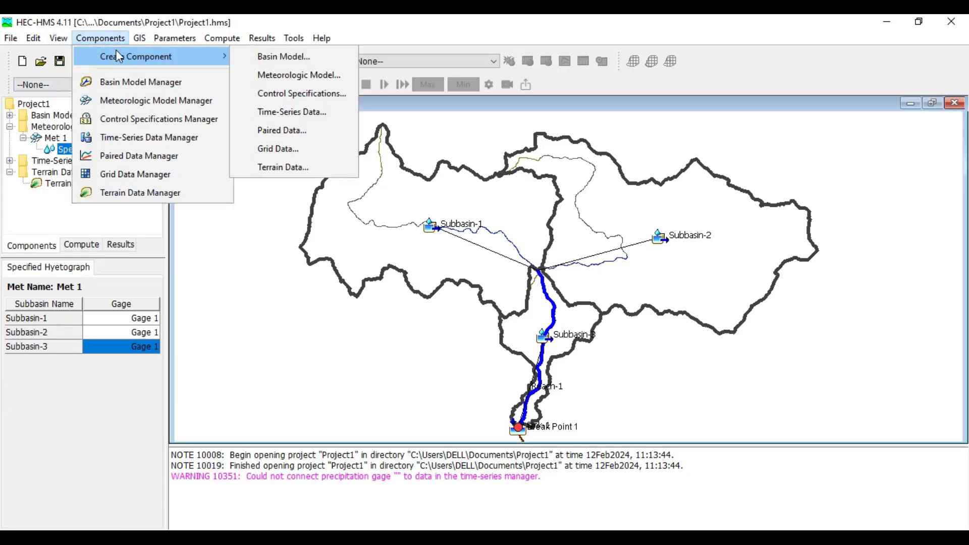
left_click(293, 94)
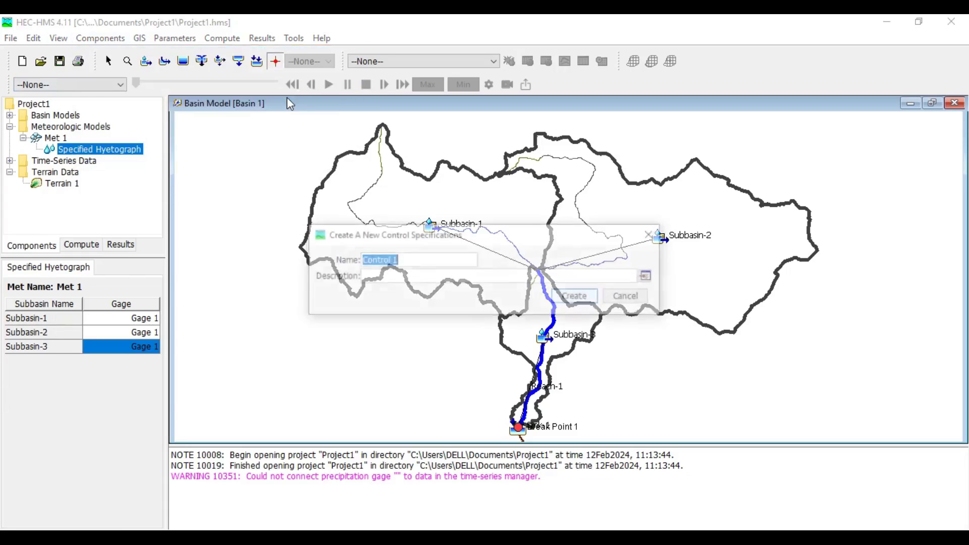
left_click(576, 296)
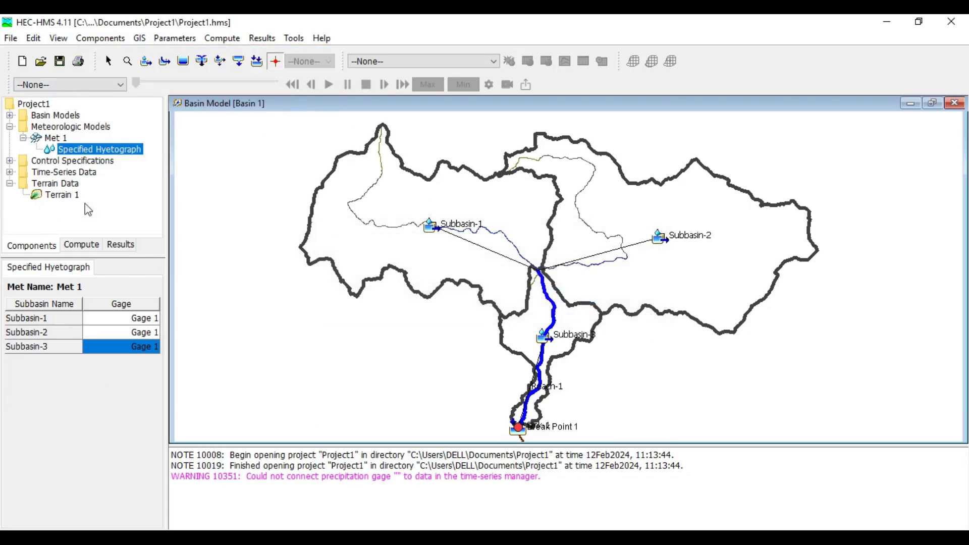
left_click(10, 161)
left_click(52, 174)
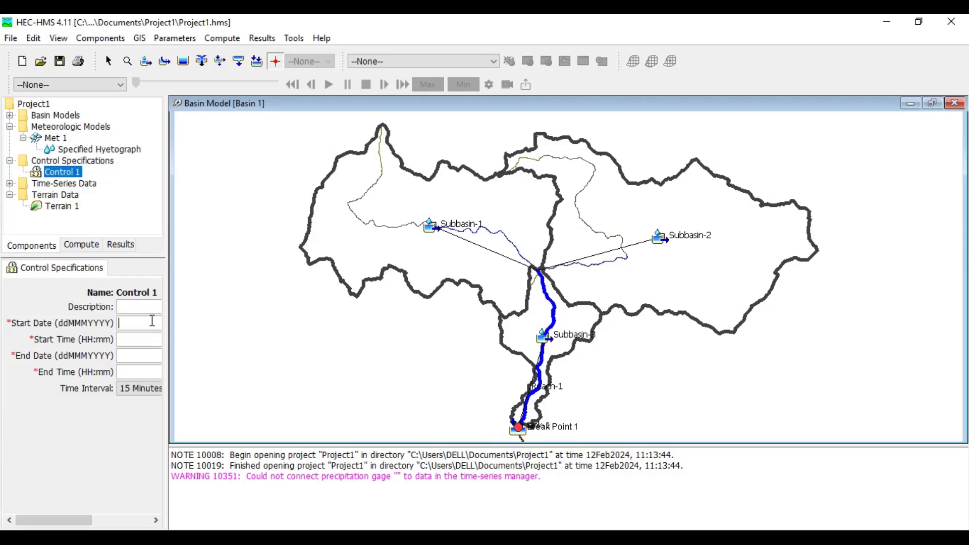
Step: Check Gage 1's time window in the precipitation time-series data and the gage assignments in the specified hyetograph
left_click(90, 150)
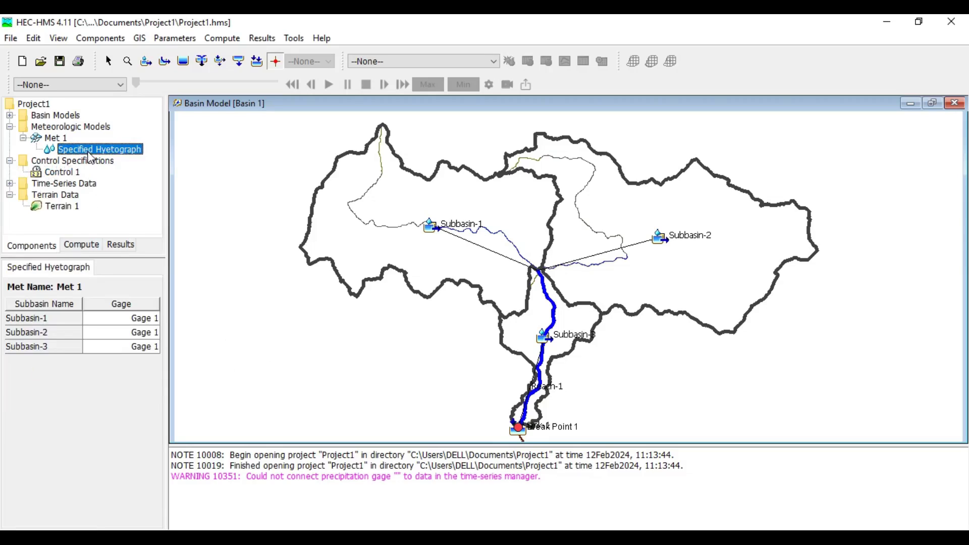
left_click(10, 184)
left_click(95, 217)
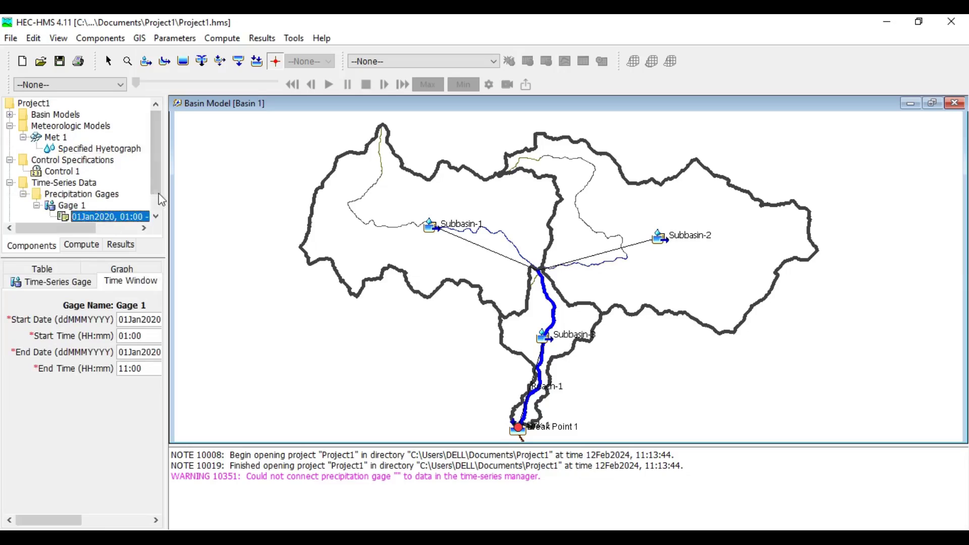
scroll(82, 210, "down", 1)
left_click(78, 127)
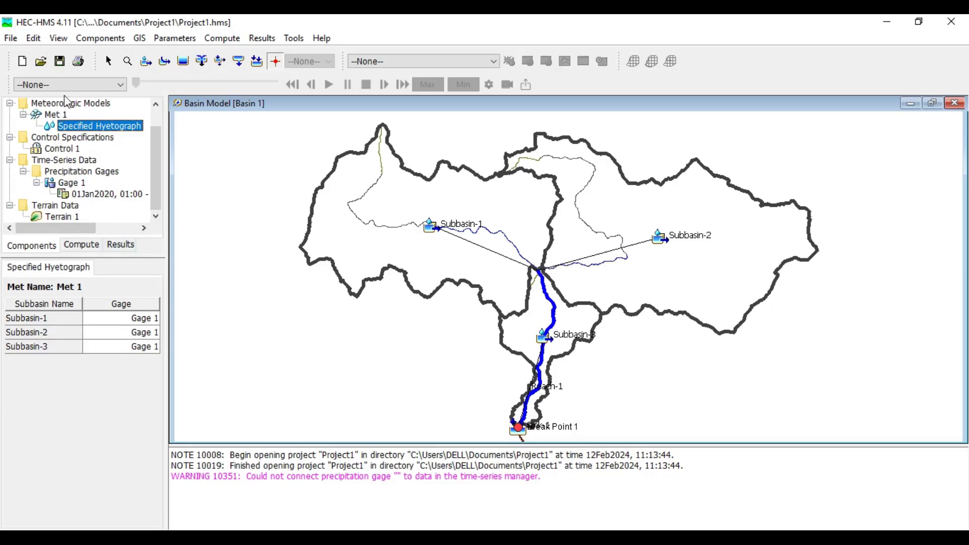
Step: Set Control 1 to start on 01Jan2020 at 1:00 and end on 04Jan2020 at 12:00
left_click(63, 149)
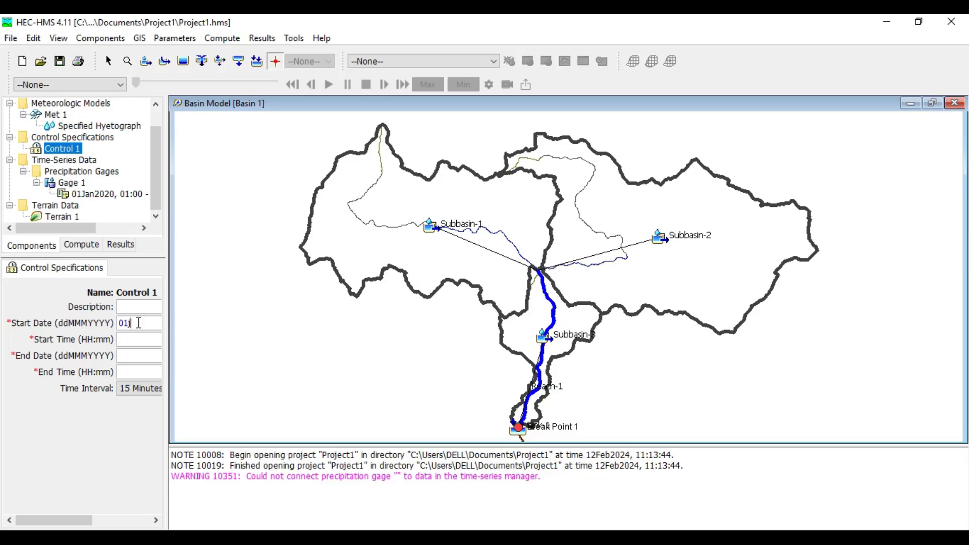
left_click(139, 323)
type("01jan2020")
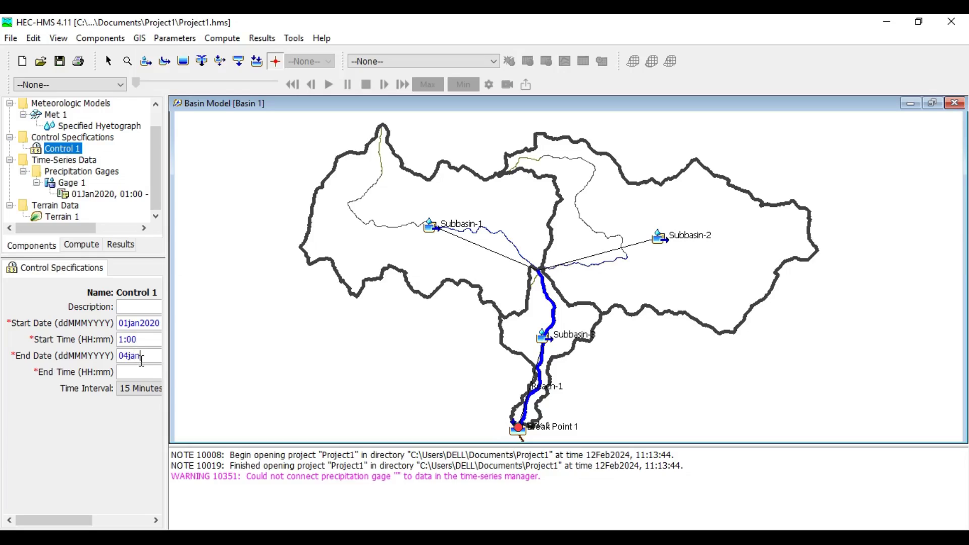
left_click(141, 361)
type("04jan2020")
left_click(129, 368)
type("12")
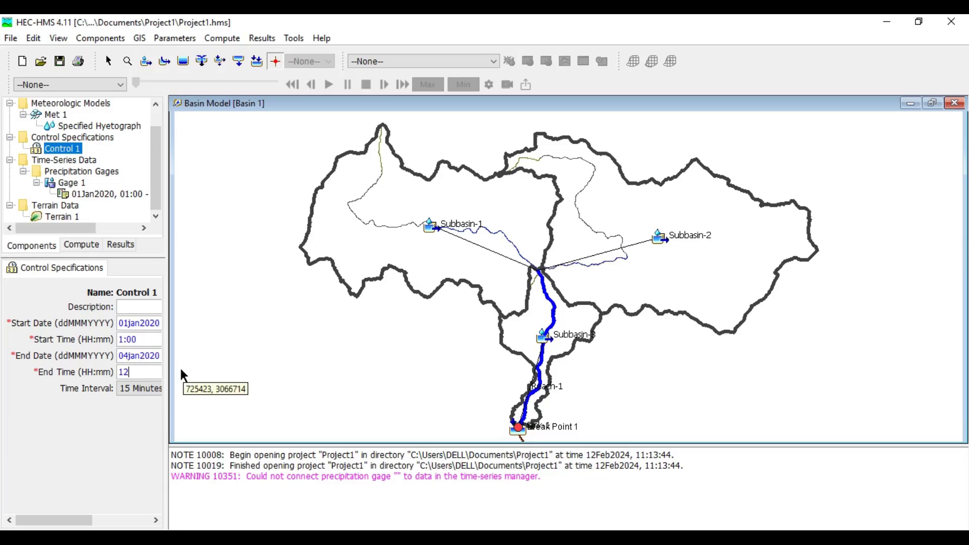
type(":00")
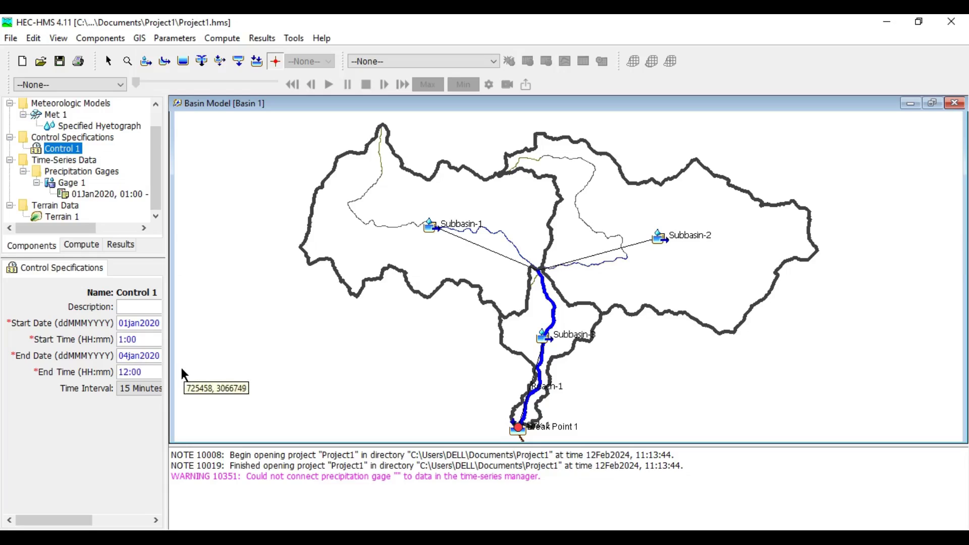
Step: Set Control 1's time interval to 10 Minutes and save the project
left_click(149, 387)
scroll(147, 415, "up", 1)
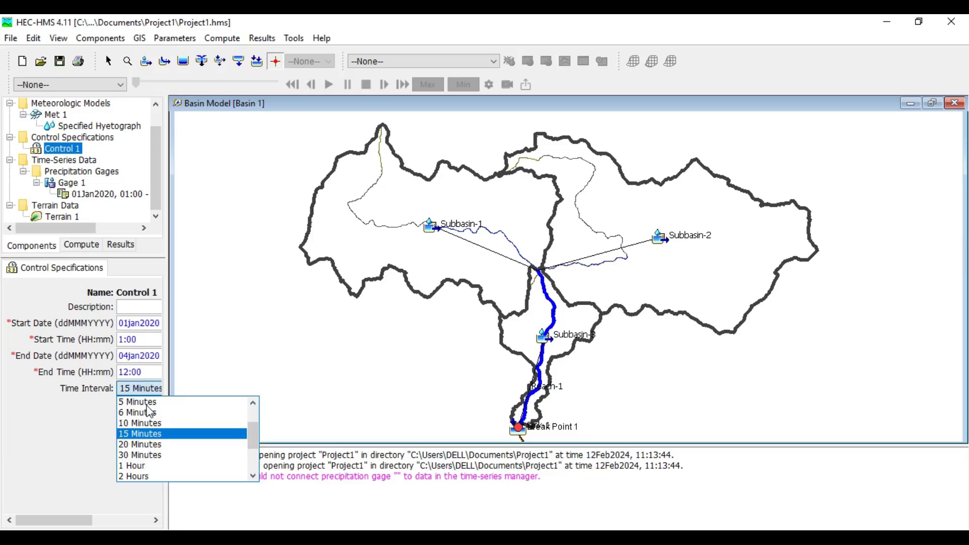
left_click(148, 423)
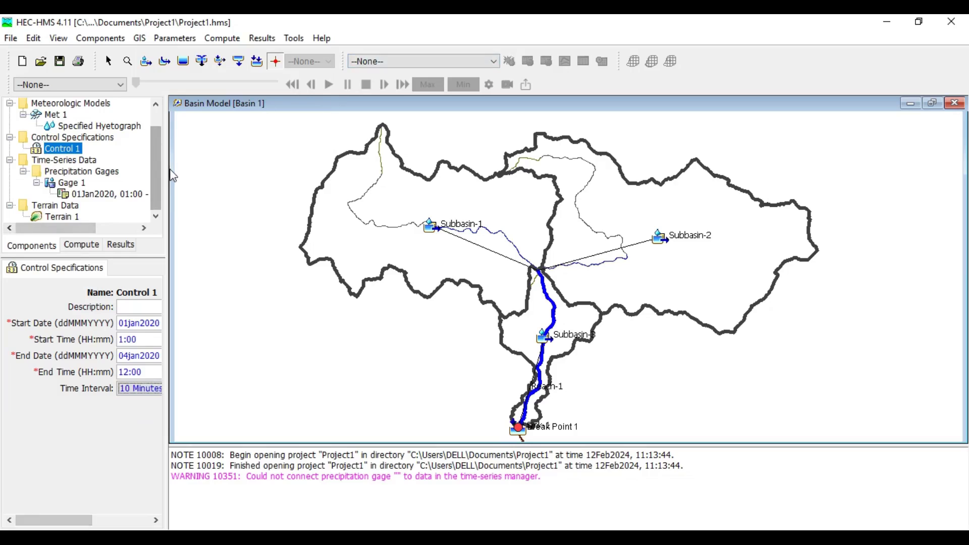
left_click(59, 61)
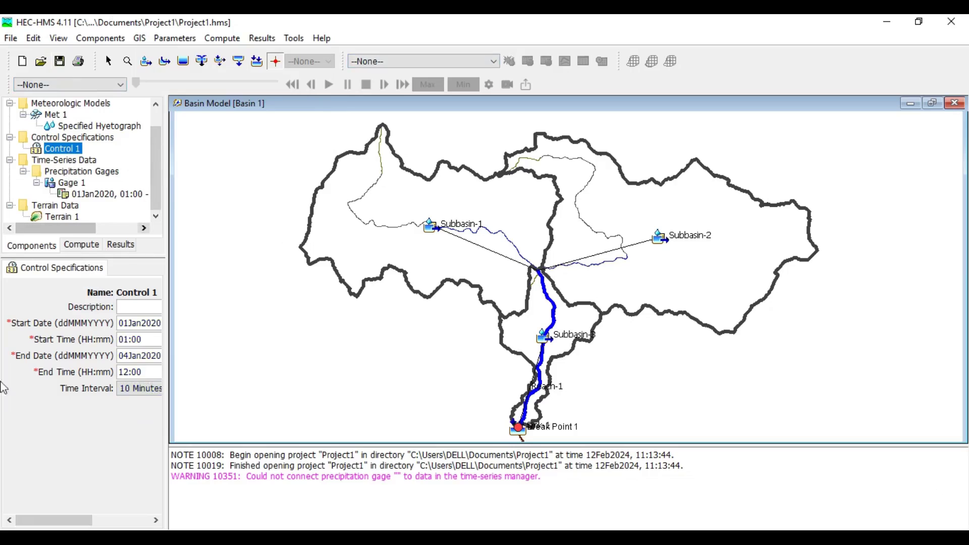
Step: Create a simulation run named Run 1 using basin model Basin 1, meteorologic model Met 1 and control specifications Control 1
scroll(161, 189, "up", 2)
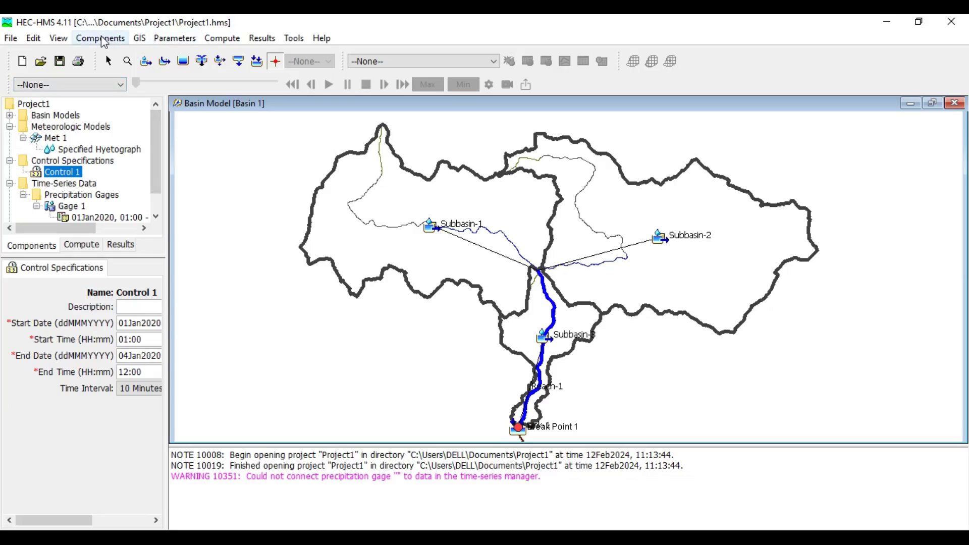
left_click(212, 40)
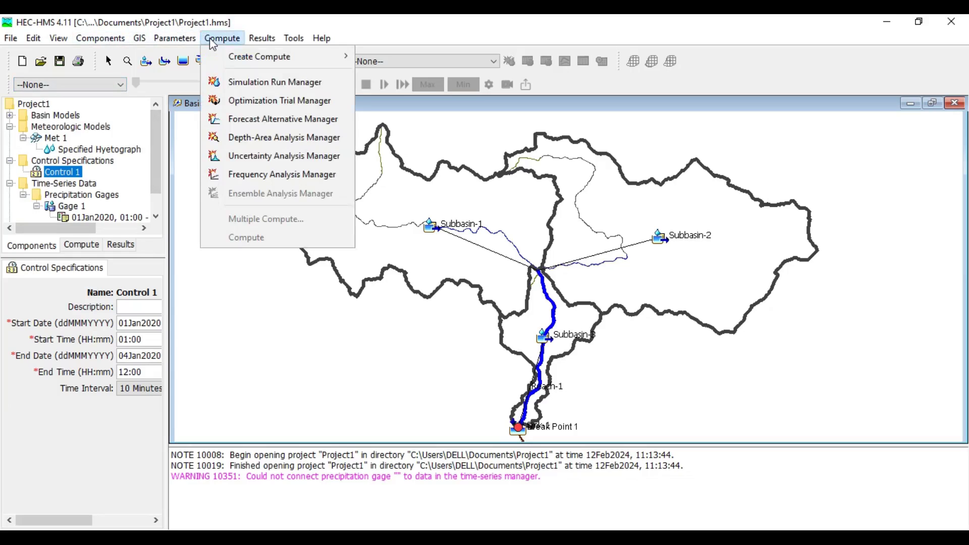
mouse_move(236, 54)
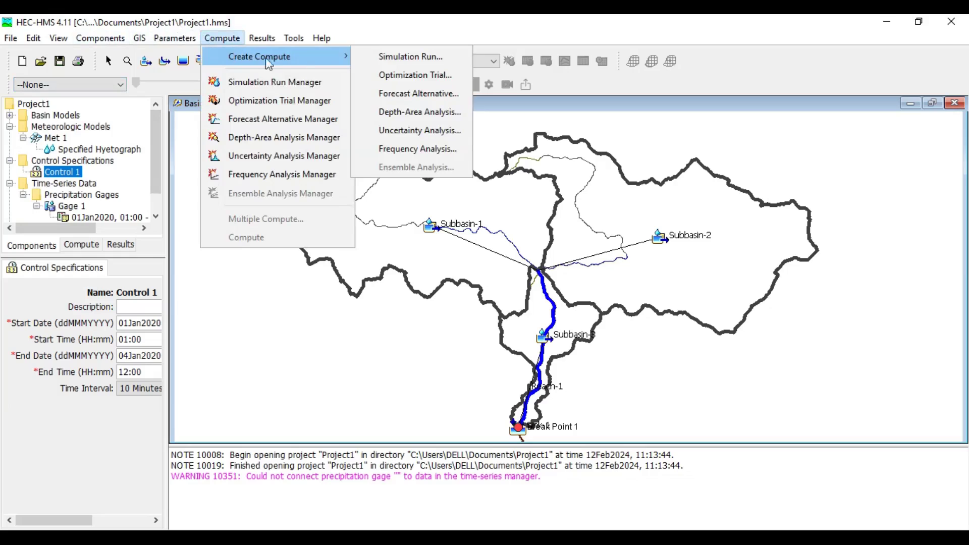
left_click(399, 56)
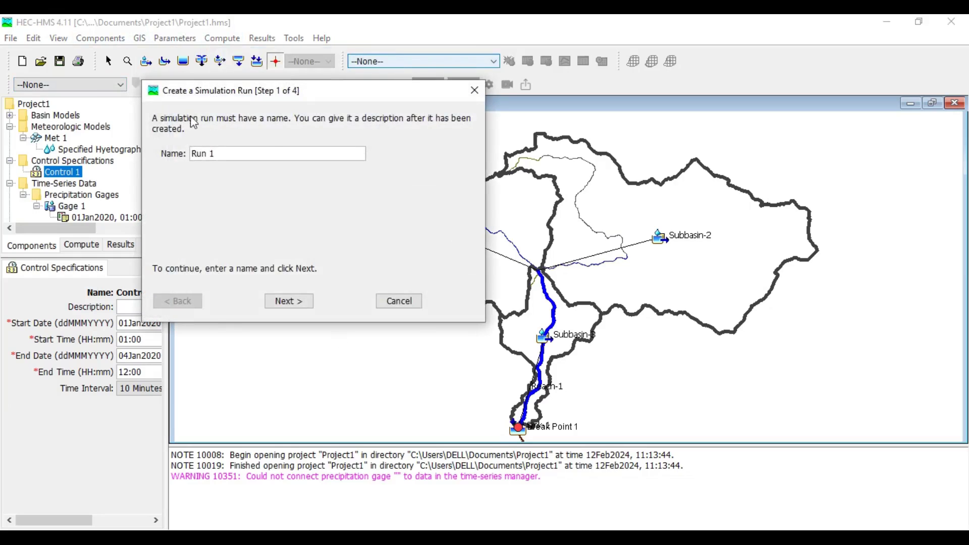
left_click(284, 305)
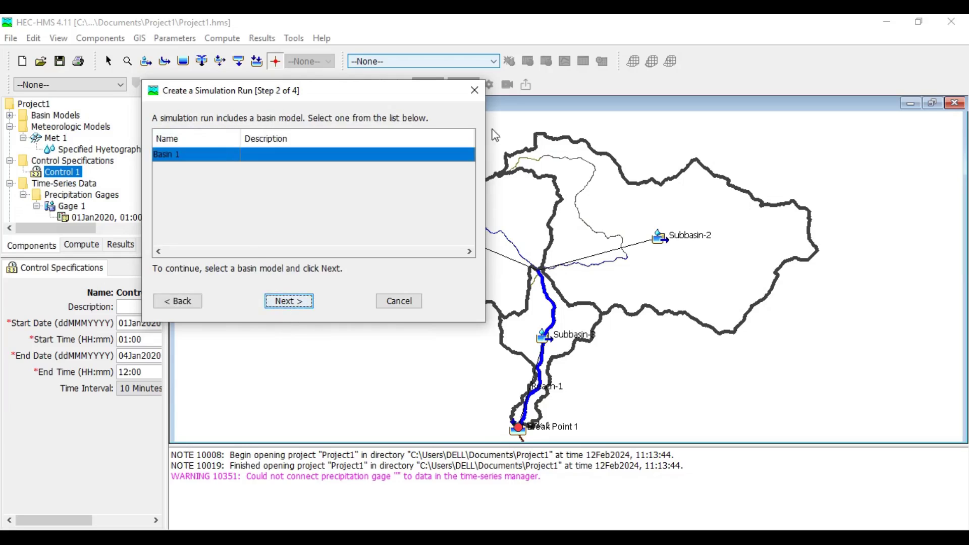
left_click(291, 305)
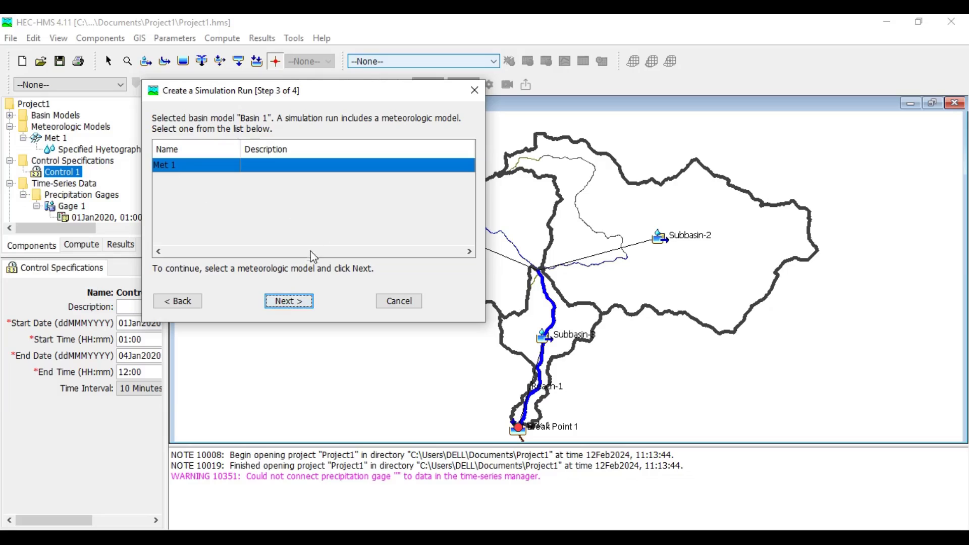
left_click(282, 307)
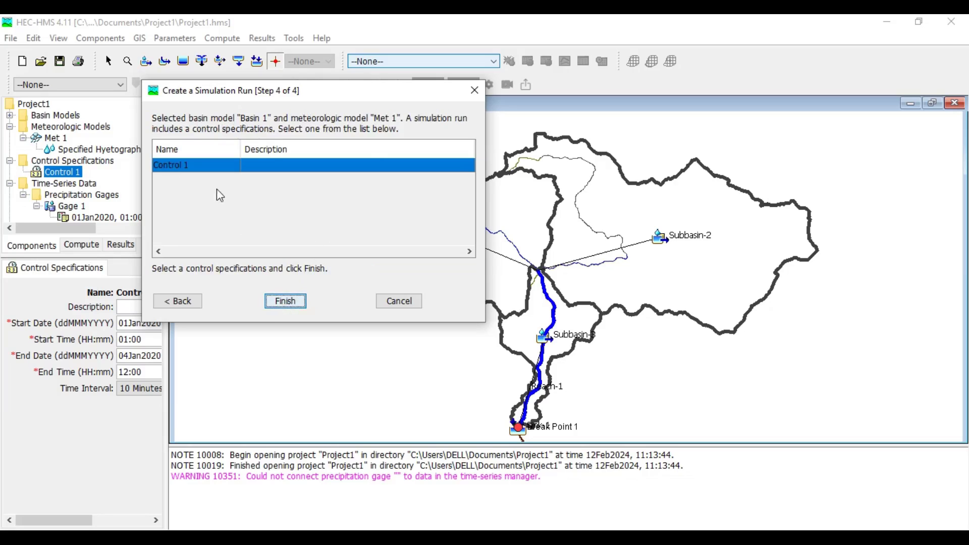
left_click(286, 303)
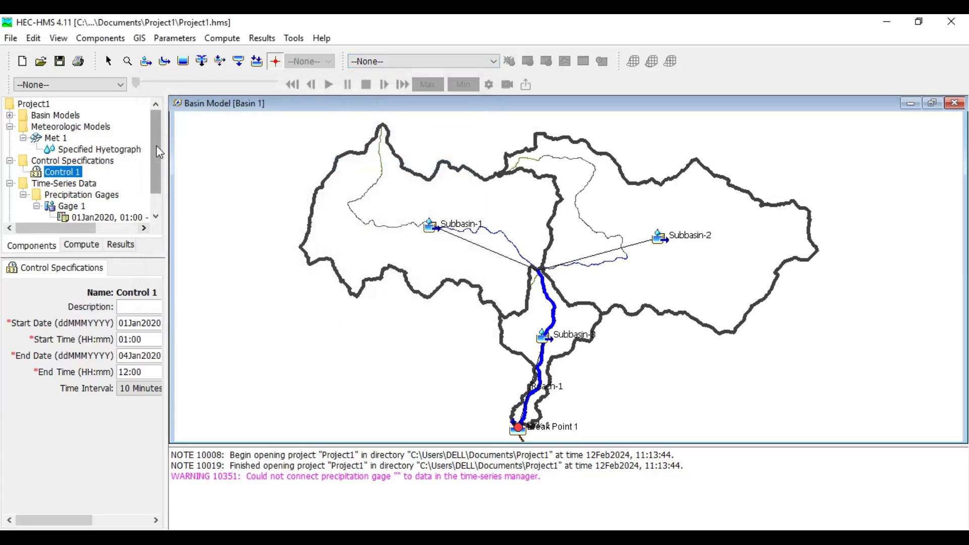
Step: Select Run 1 among the project's simulation runs and compute it
left_click(82, 247)
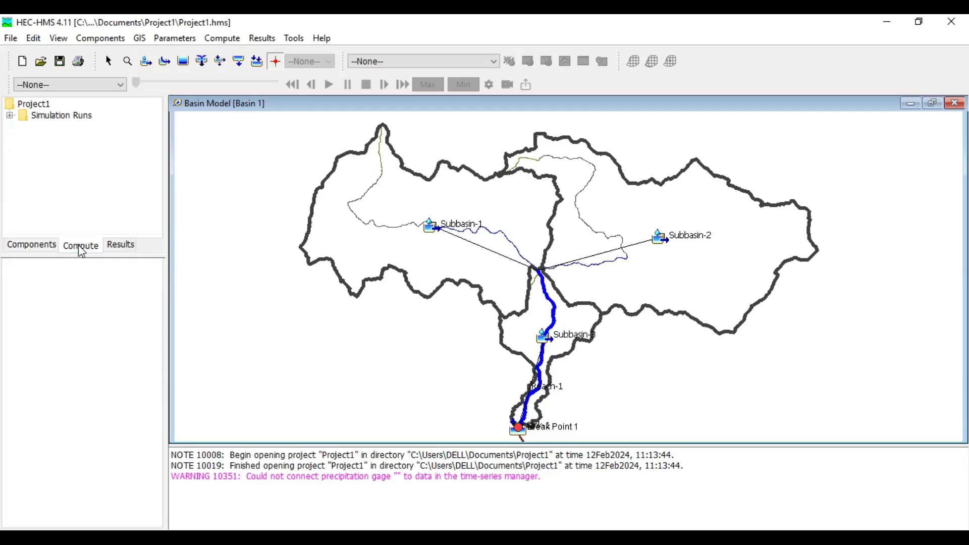
left_click(62, 117)
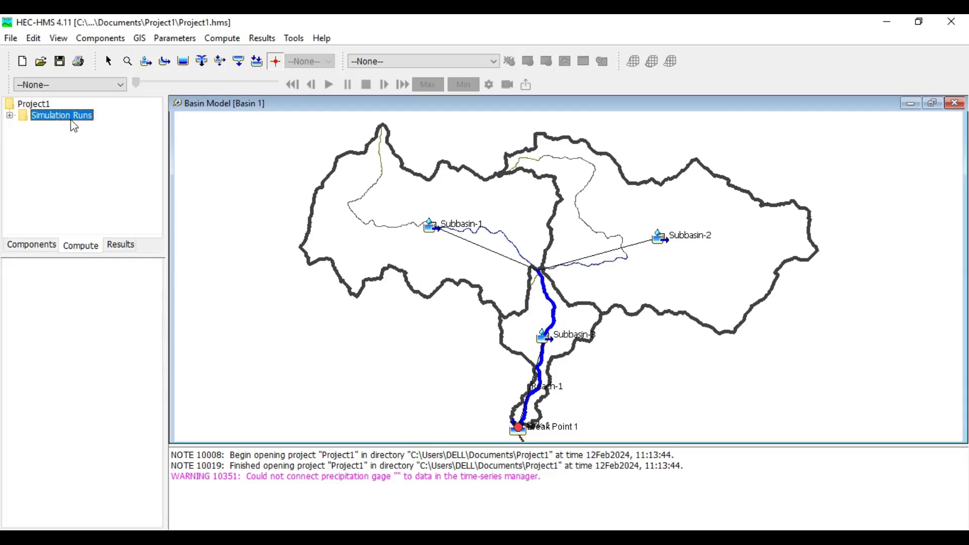
left_click(9, 116)
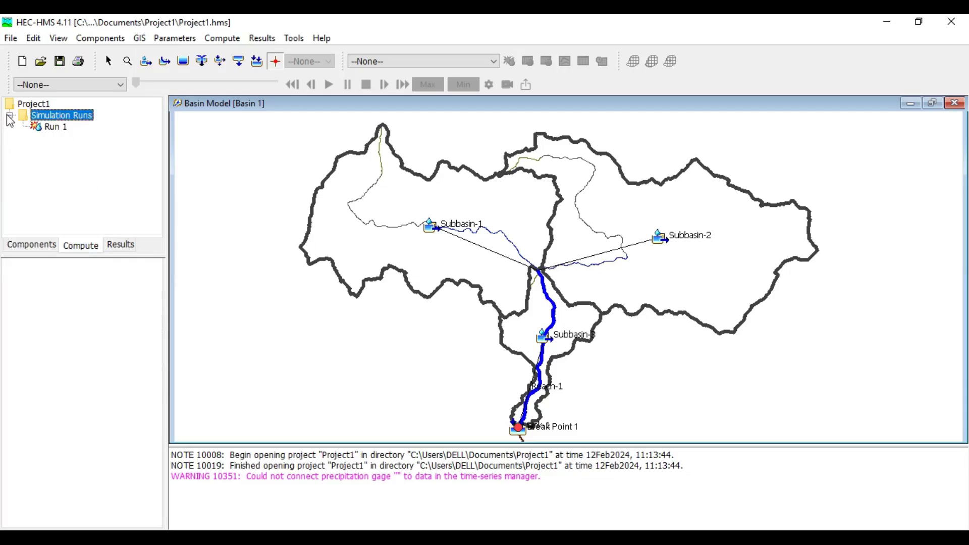
left_click(56, 127)
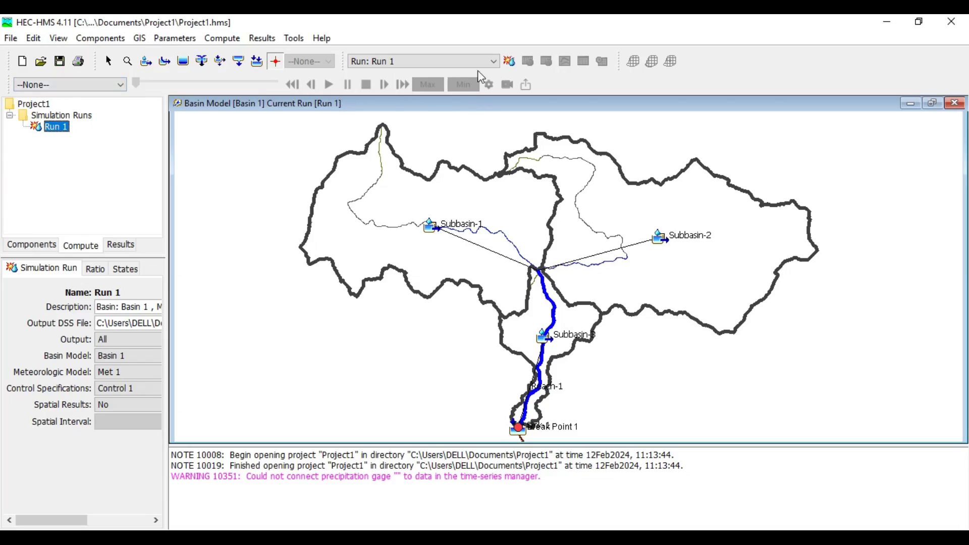
left_click(510, 63)
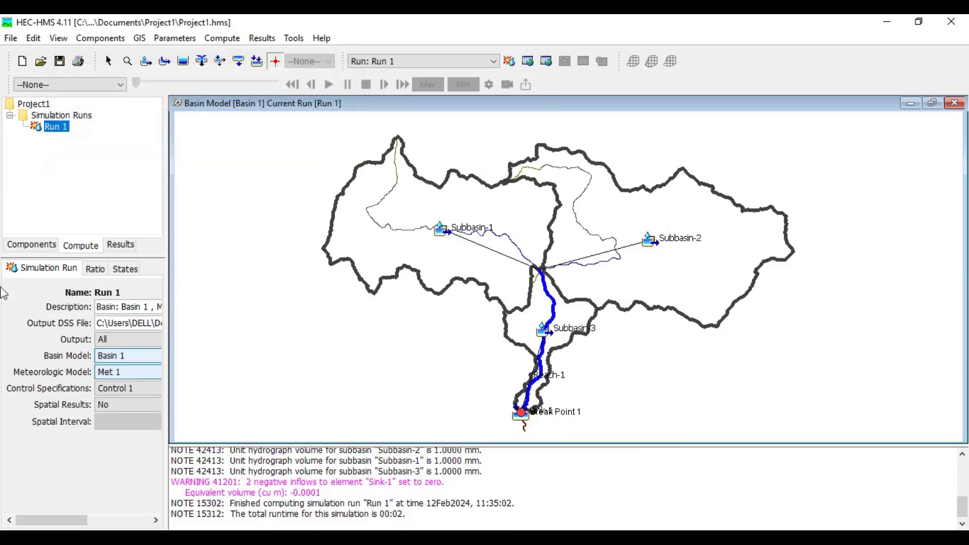
Step: Open the results of Run 1, review the global summary table and close it
left_click(121, 246)
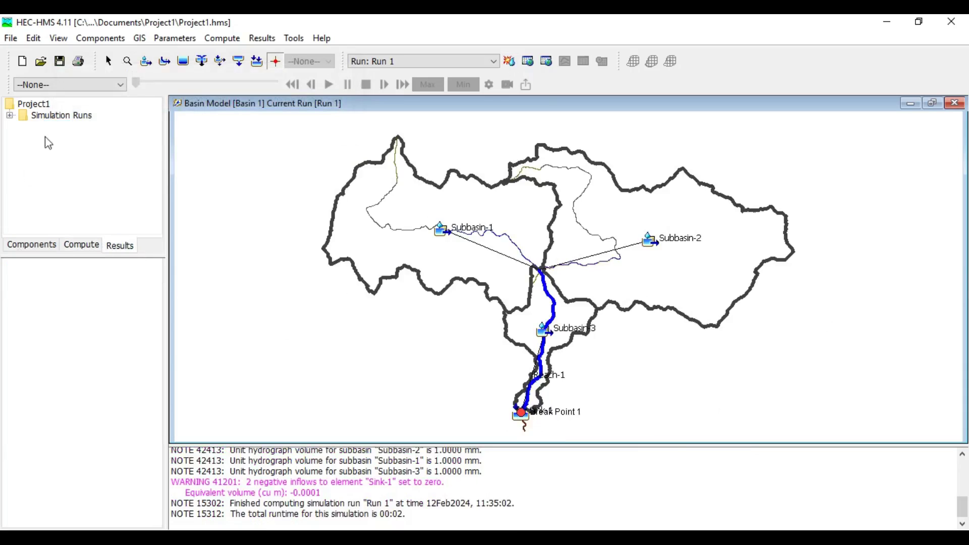
left_click(9, 117)
double_click(50, 128)
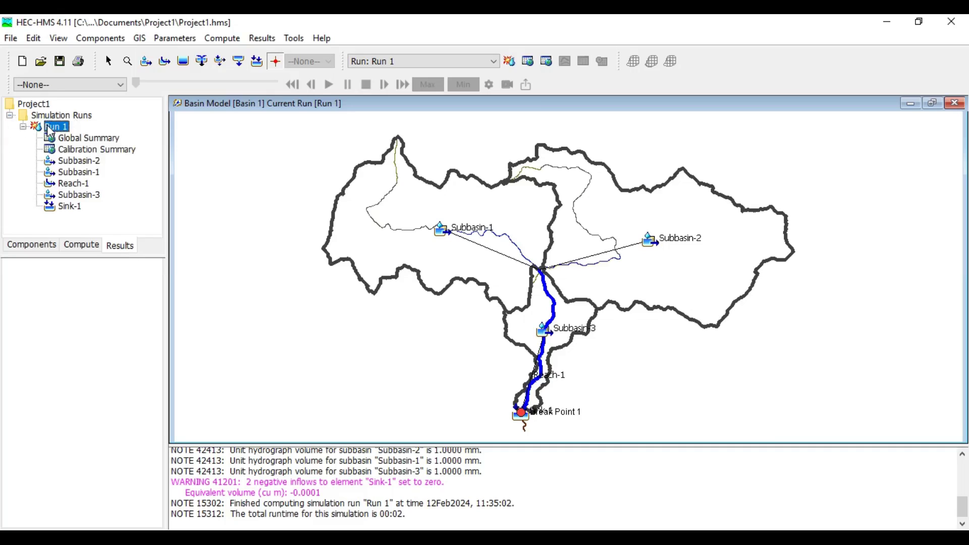
left_click(86, 140)
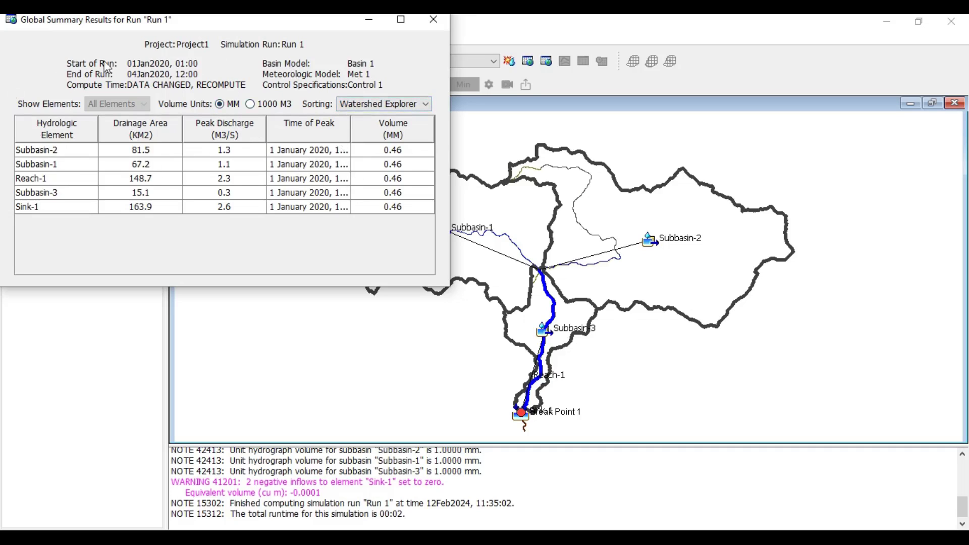
left_click(431, 21)
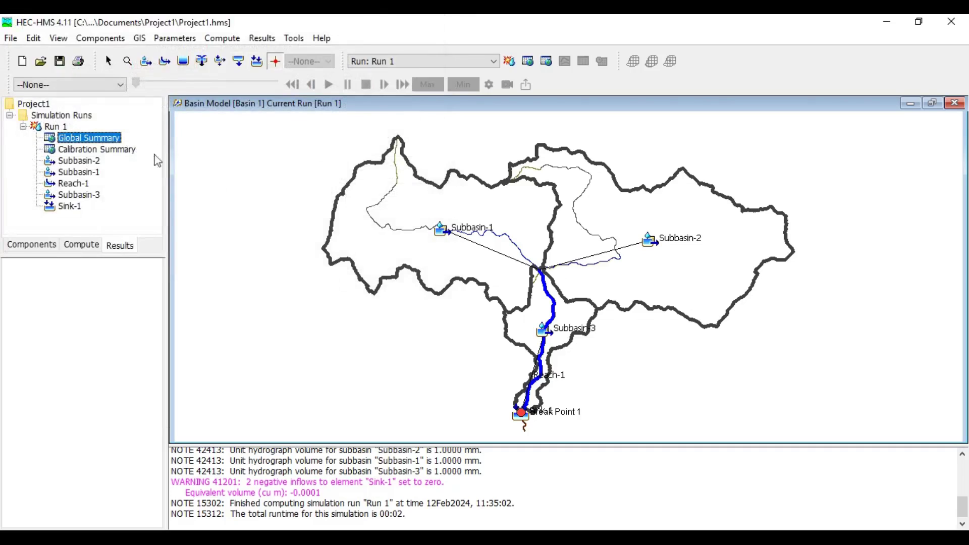
Step: Expand Subbasin-2's results for Run 1, examine its precipitation and outflow graph, and close the graph
double_click(85, 162)
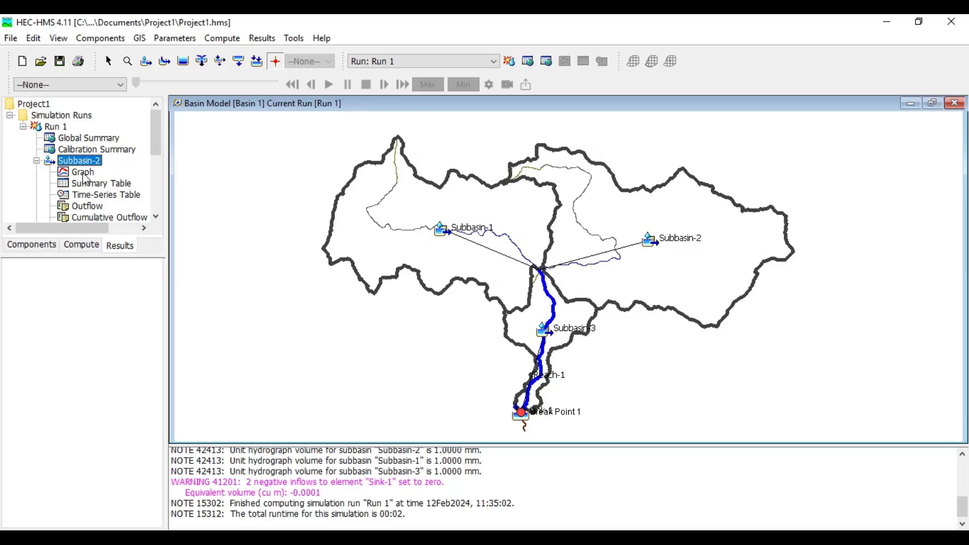
left_click(83, 172)
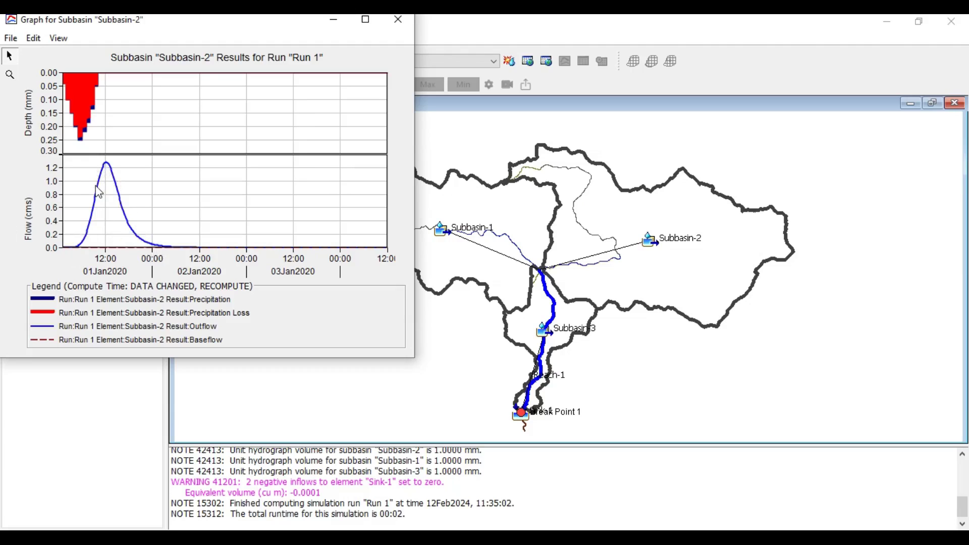
mouse_move(97, 208)
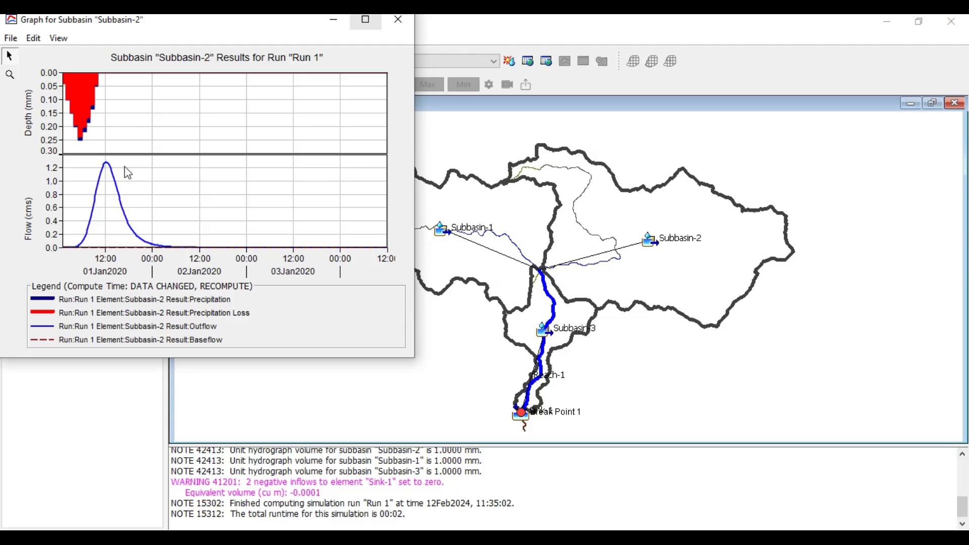
left_click(399, 21)
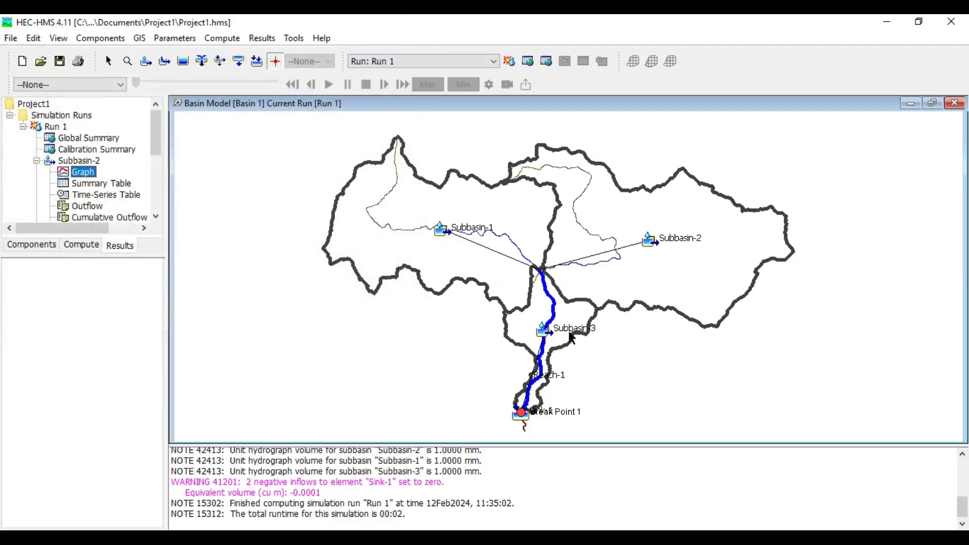